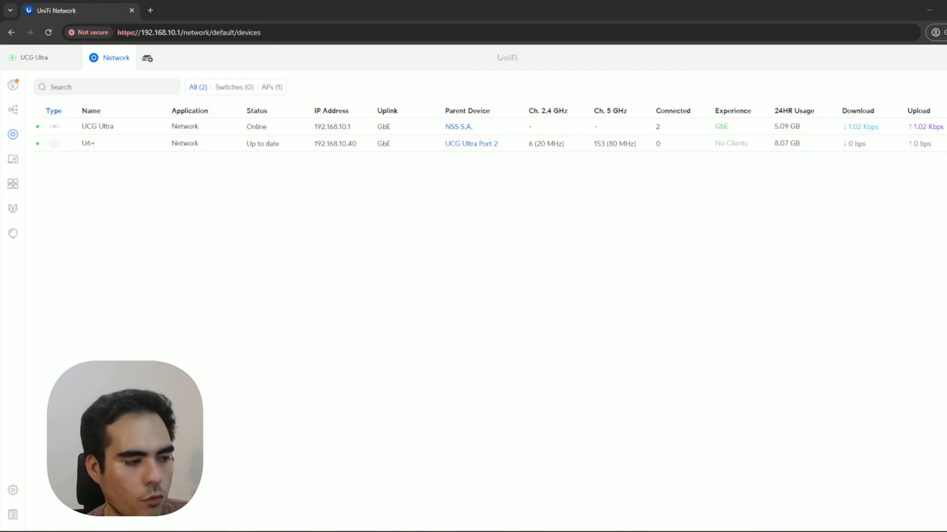
Open the WiFi settings page that lists the existing WPA2 wireless network.
left_click(13, 495)
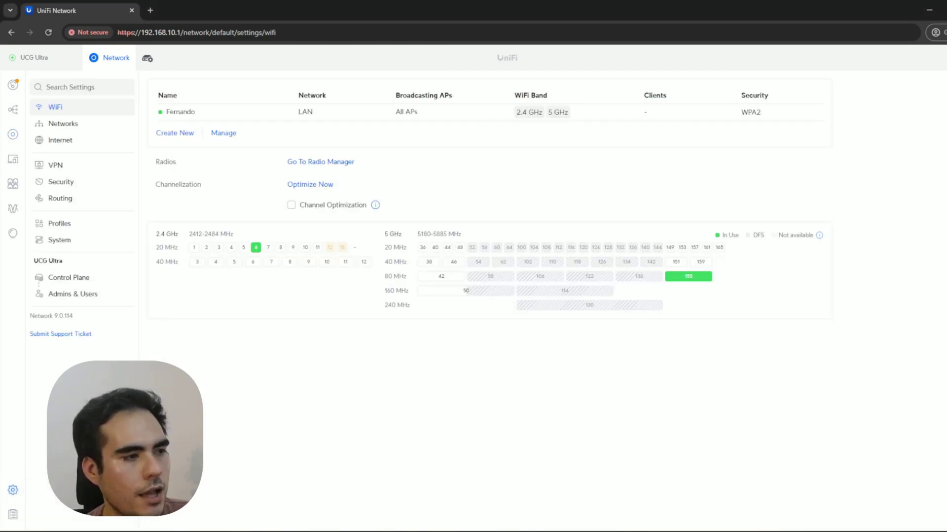
Start a new WiFi network named Guest and enter and verify its password.
mouse_move(224, 253)
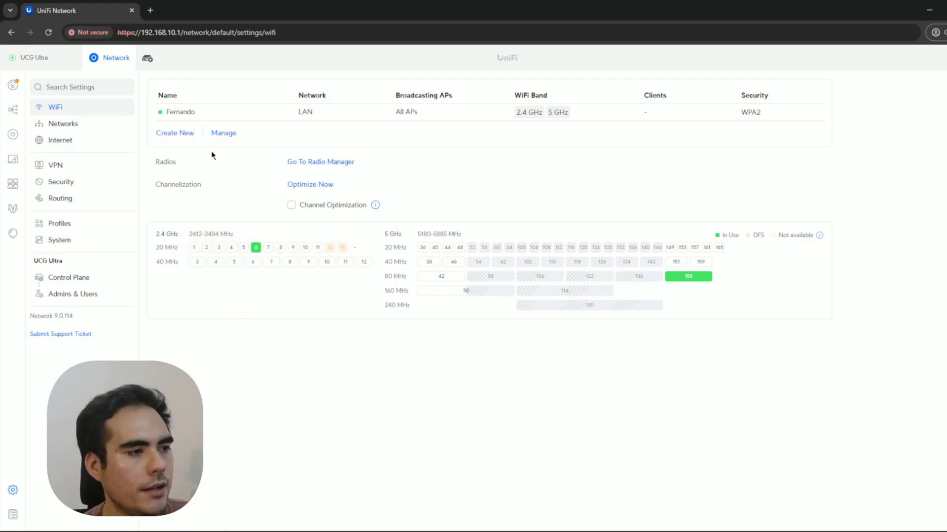
left_click(183, 137)
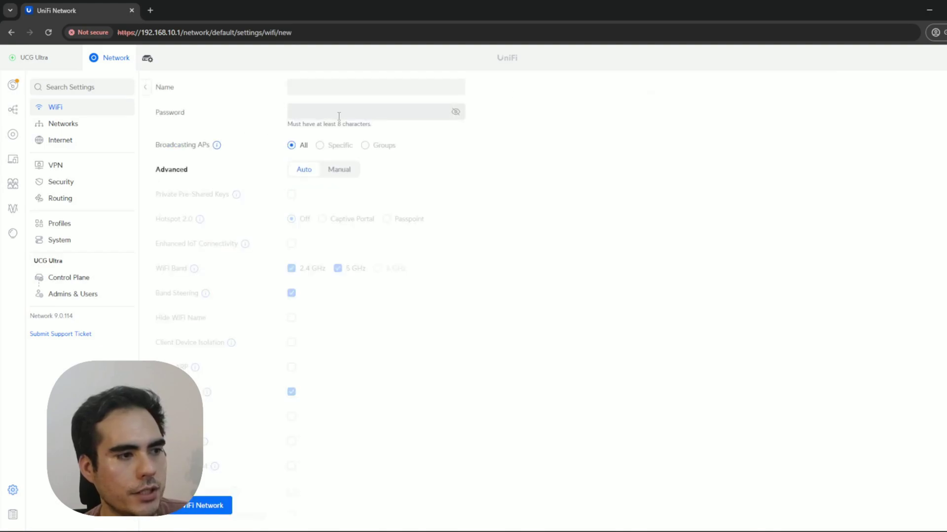
type("Guest")
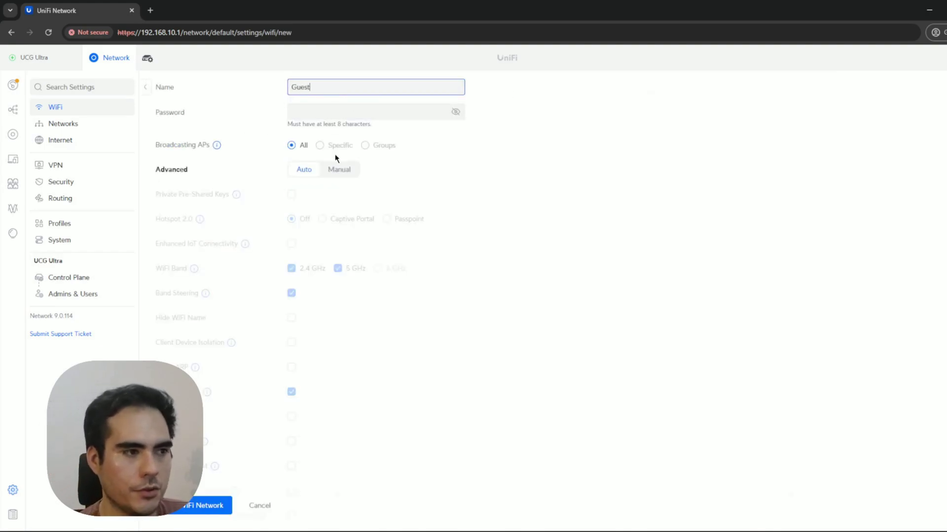
left_click(429, 116)
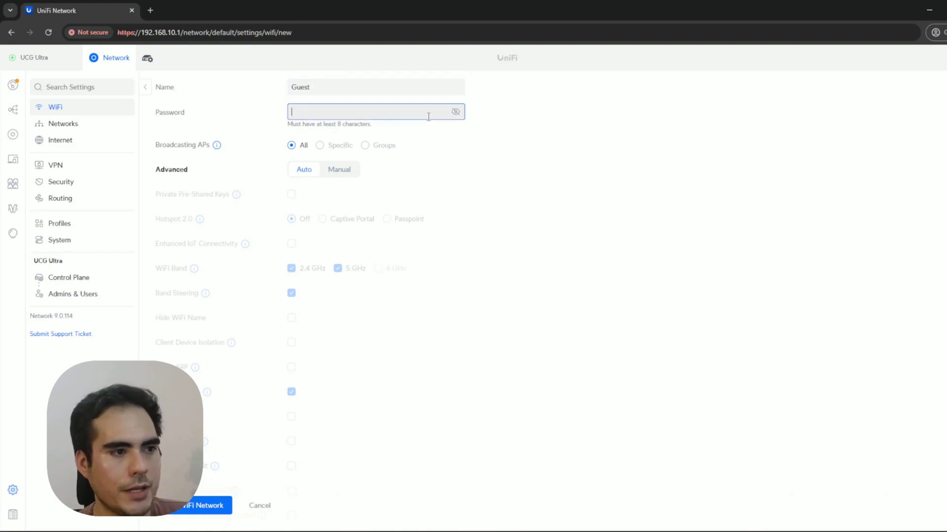
type("*****678")
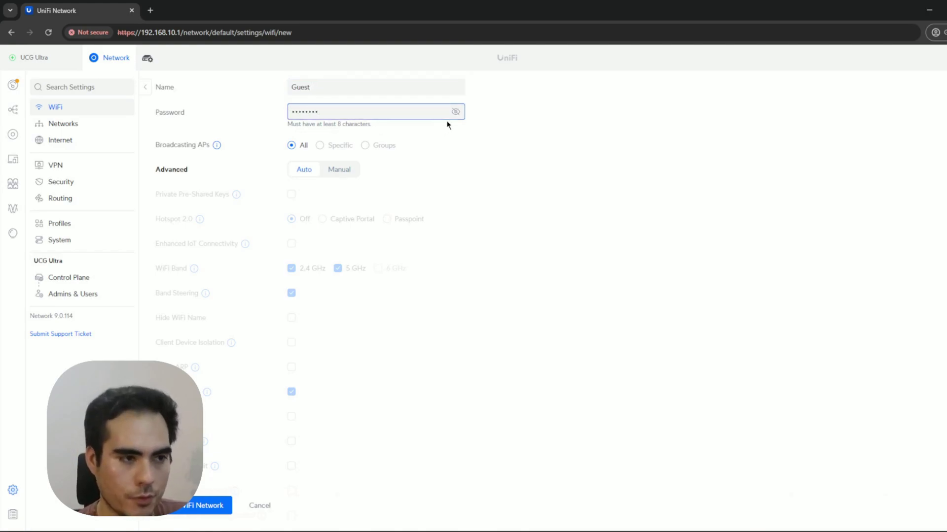
left_click(454, 112)
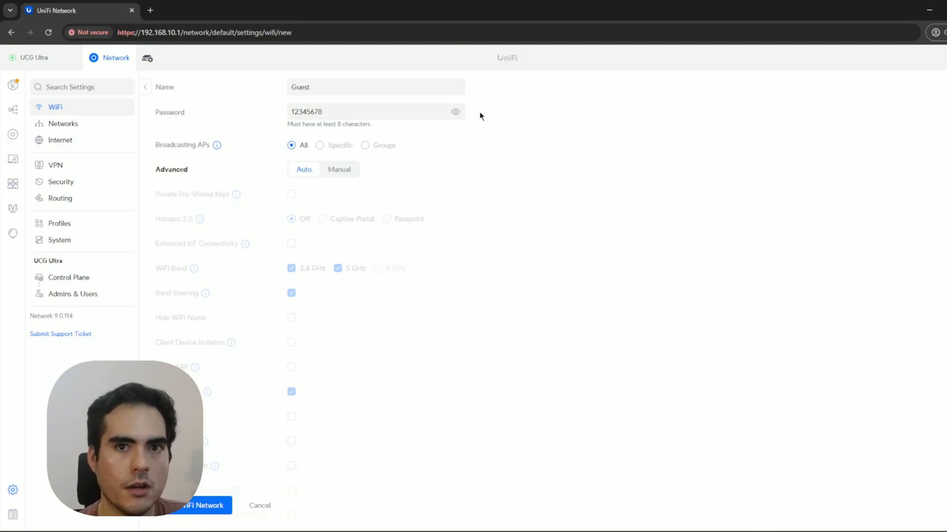
Switch advanced options to Manual, enable Client Device Isolation, and add the Guest network.
left_click(340, 170)
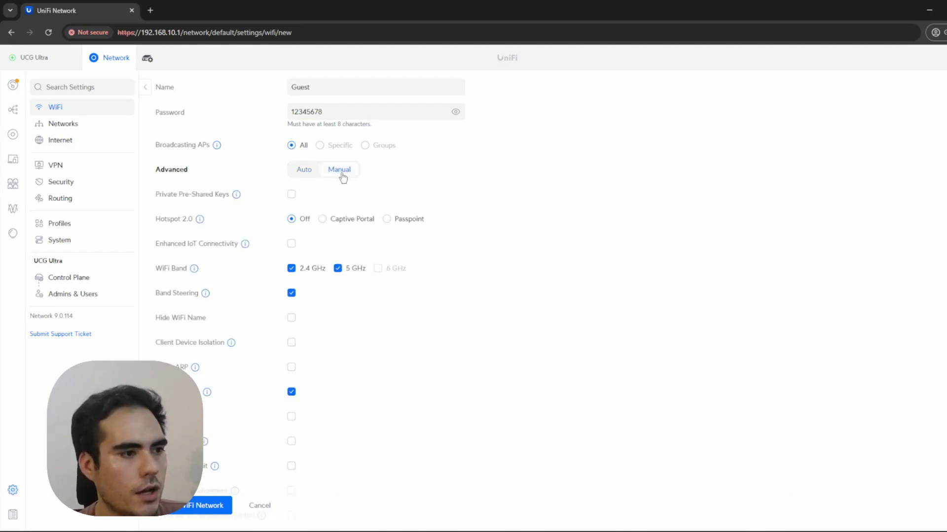
double_click(164, 172)
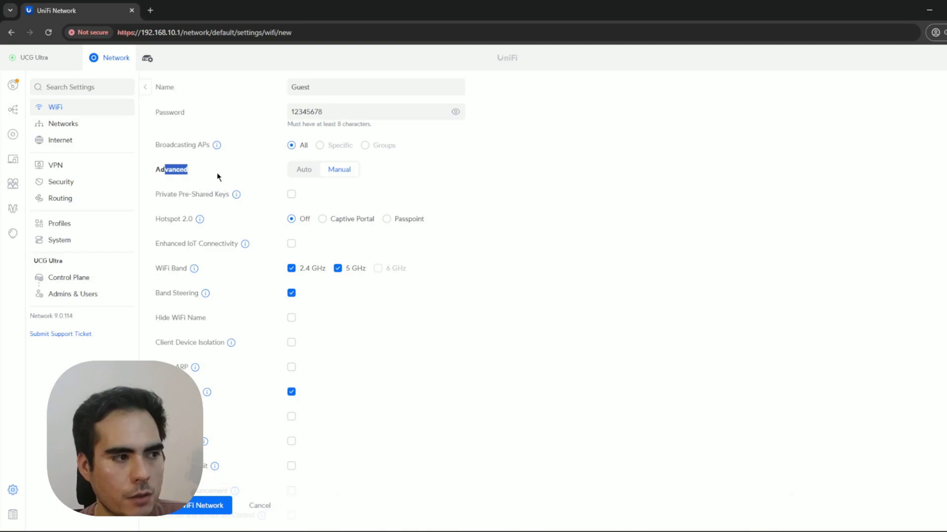
left_click(219, 178)
mouse_move(232, 343)
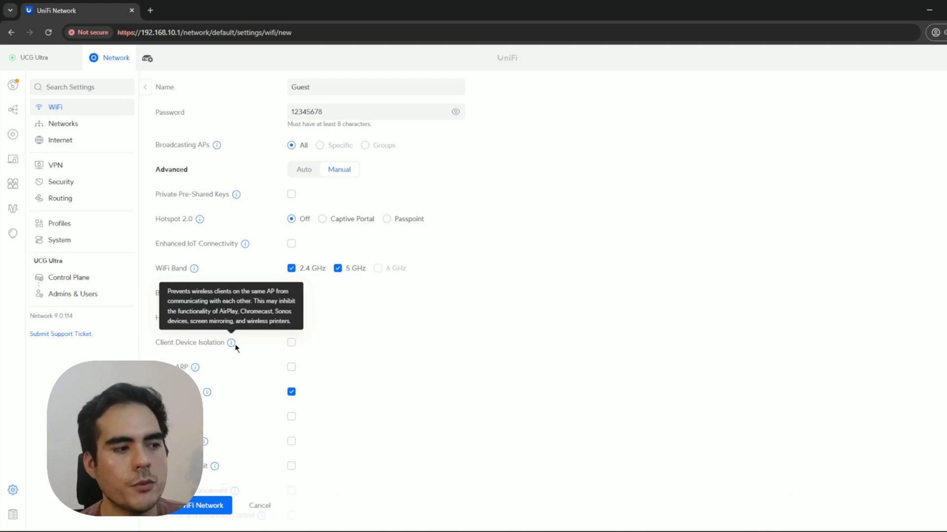
left_click(291, 342)
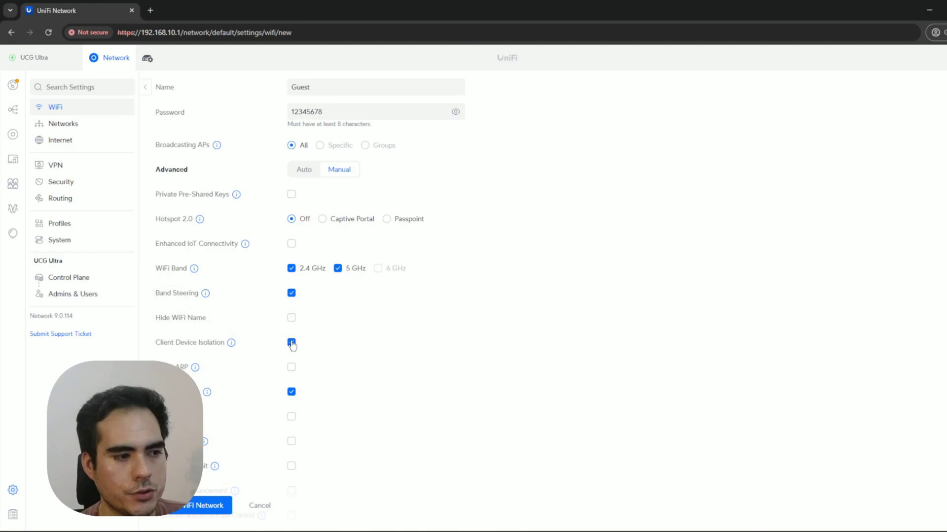
left_click(219, 506)
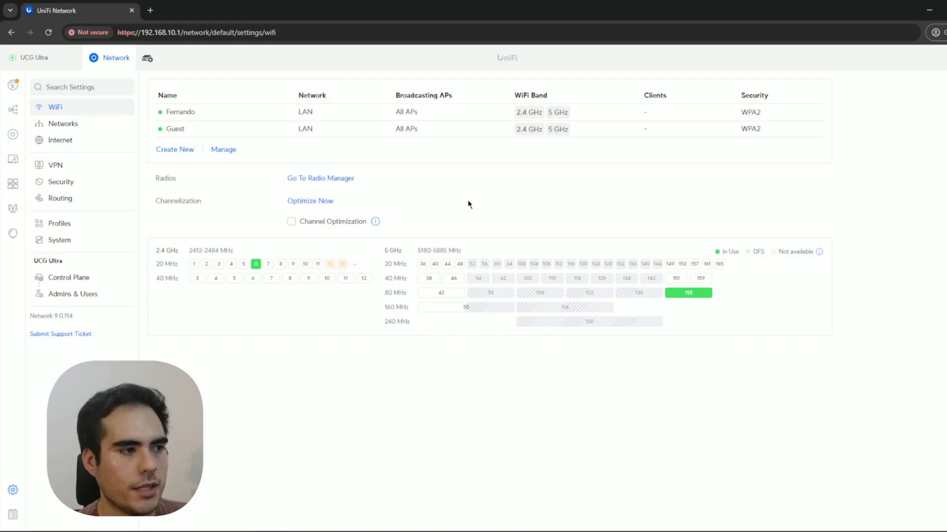
Return to the UniFi Devices list, then open Windows quick settings.
left_click(13, 134)
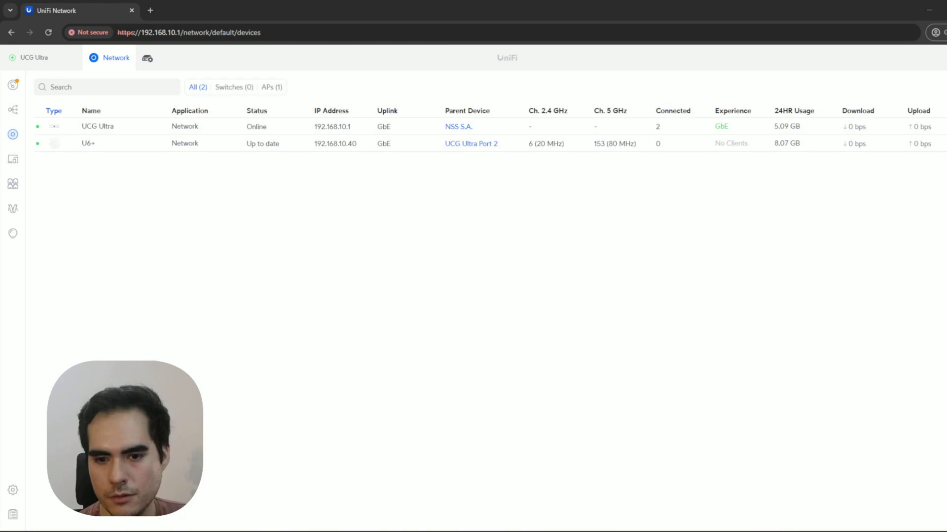
key("super+a")
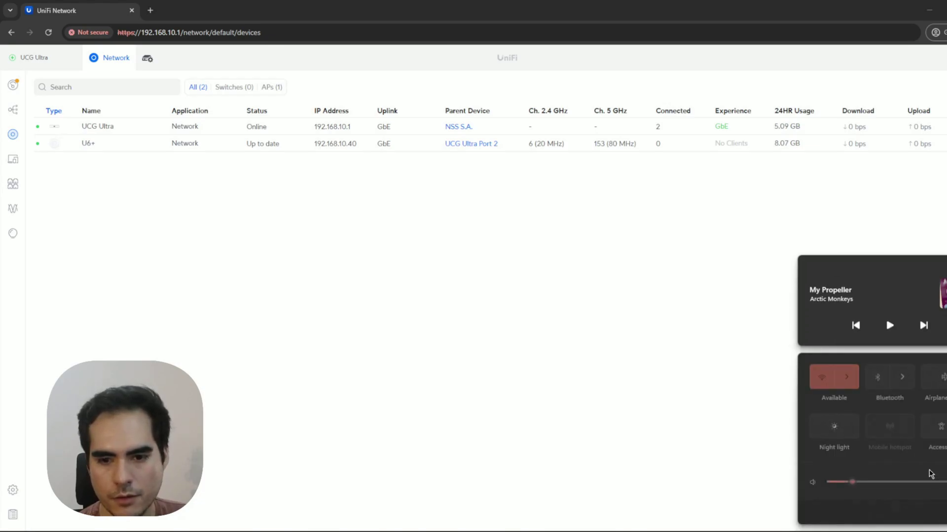
Connect the computer to the Guest Wi-Fi network with its password.
left_click(845, 377)
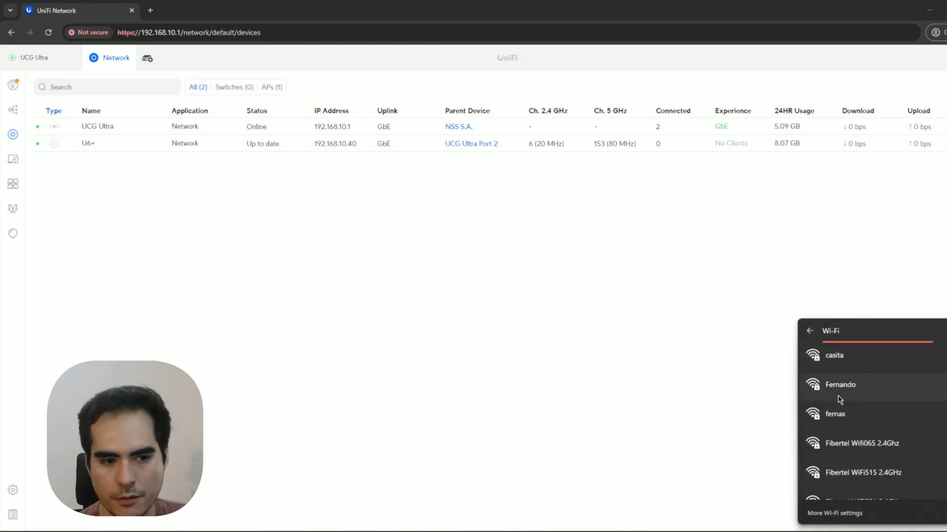
scroll(856, 389, "down", 3)
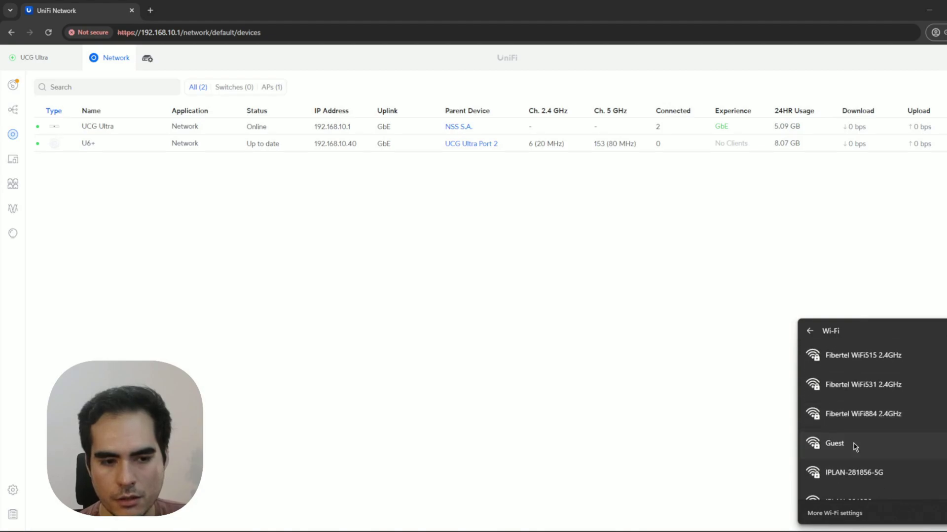
left_click(838, 465)
left_click(920, 486)
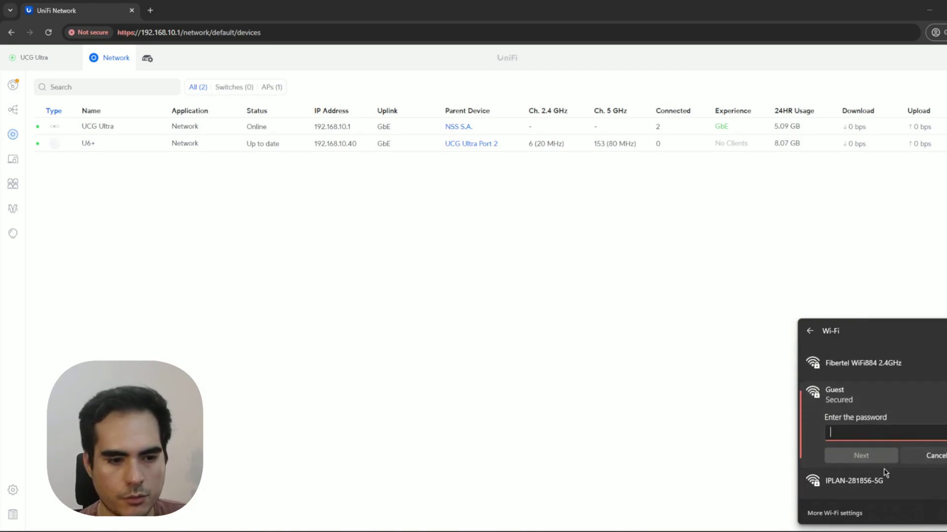
type("••••••••••")
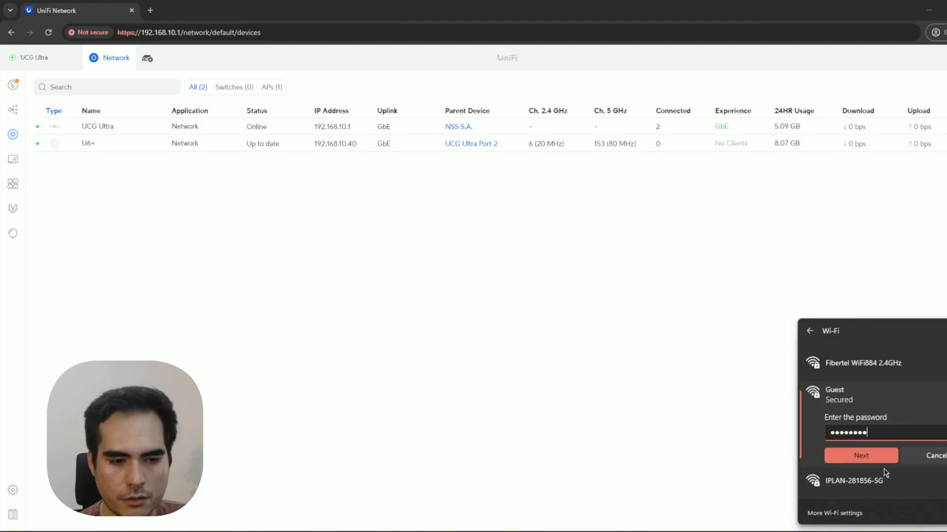
left_click(838, 455)
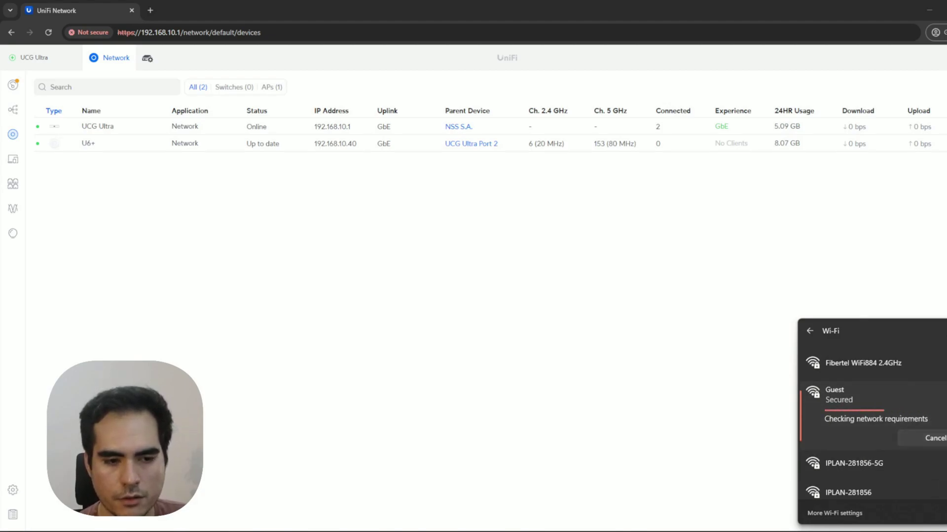
Close the Wi-Fi flyout and go back to the UniFi devices table.
triple_click(451, 307)
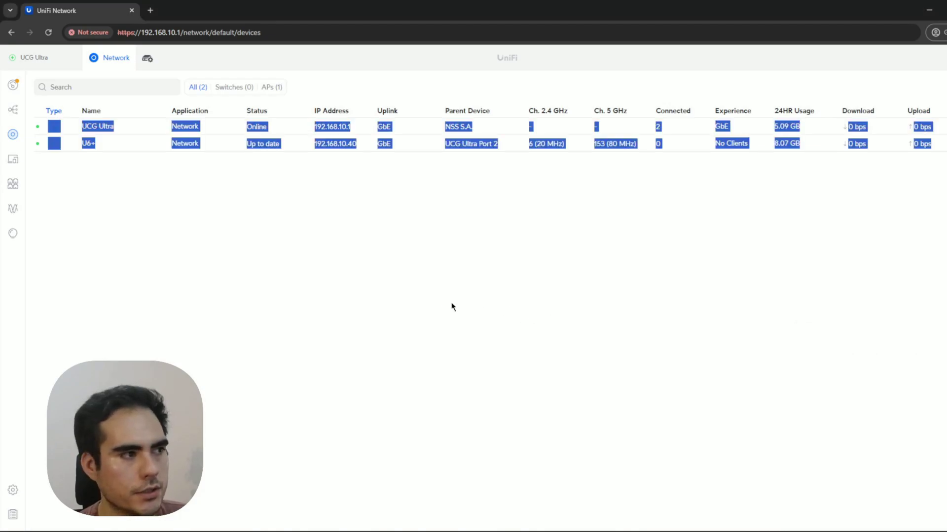
left_click(374, 291)
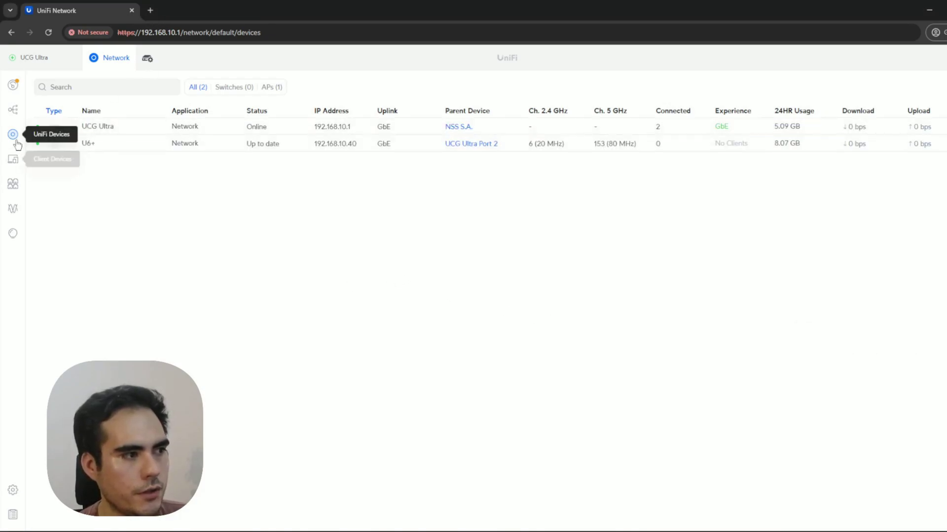
left_click(13, 110)
left_click(13, 133)
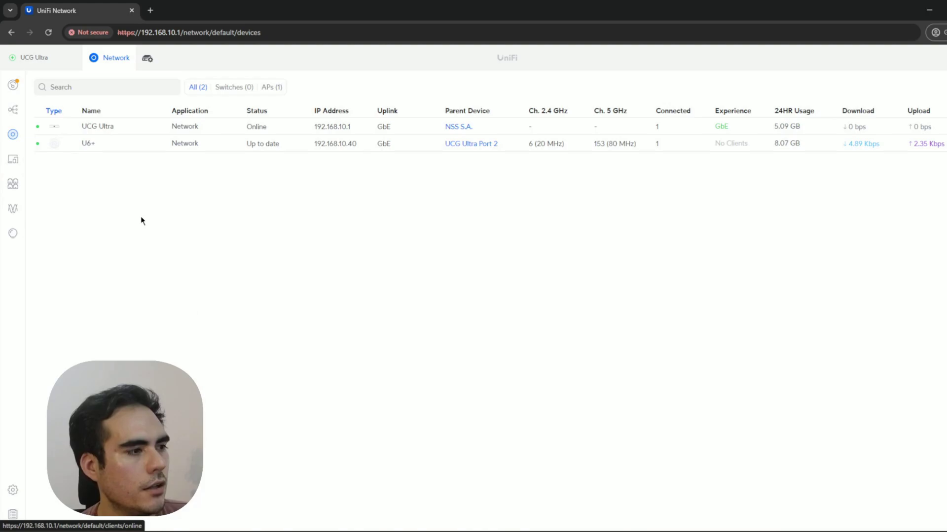
Show the client devices list, reloaded in full, with two clients on Guest via the U6+.
left_click(13, 158)
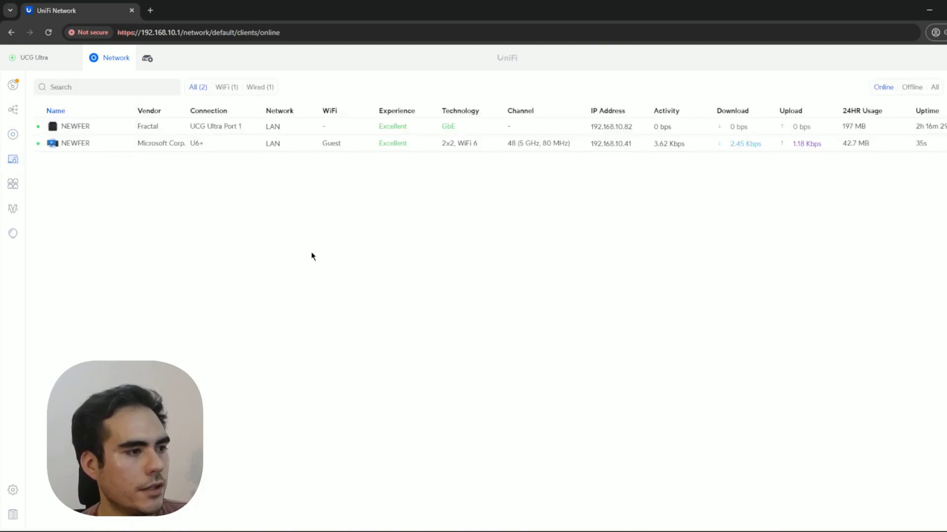
left_click(226, 88)
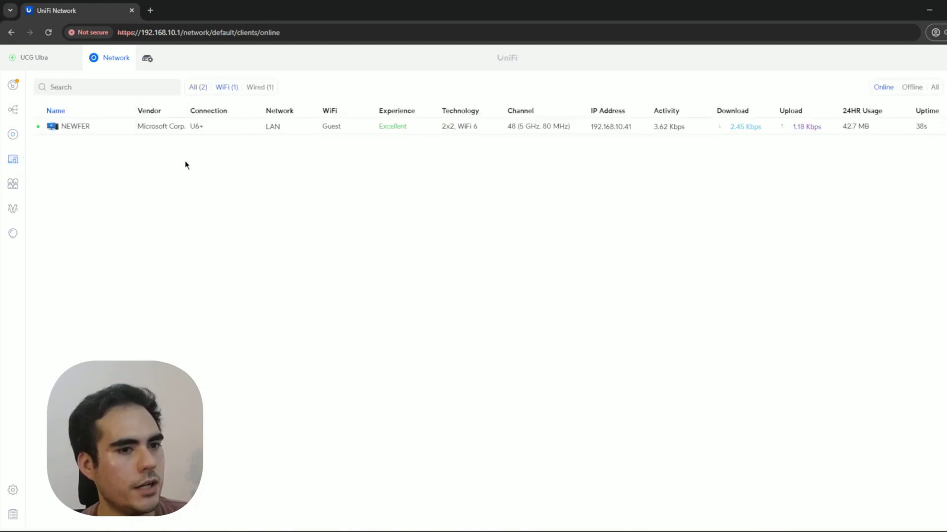
key("F5")
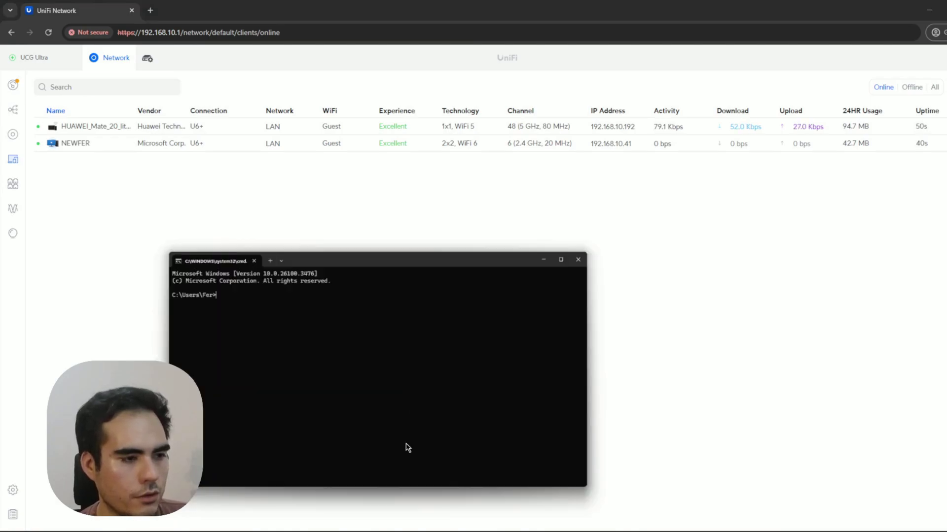
Run ping 192.168.10.192 in Command Prompt to test reaching the Huawei phone.
left_click_drag(466, 168, 492, 198)
type("ping ")
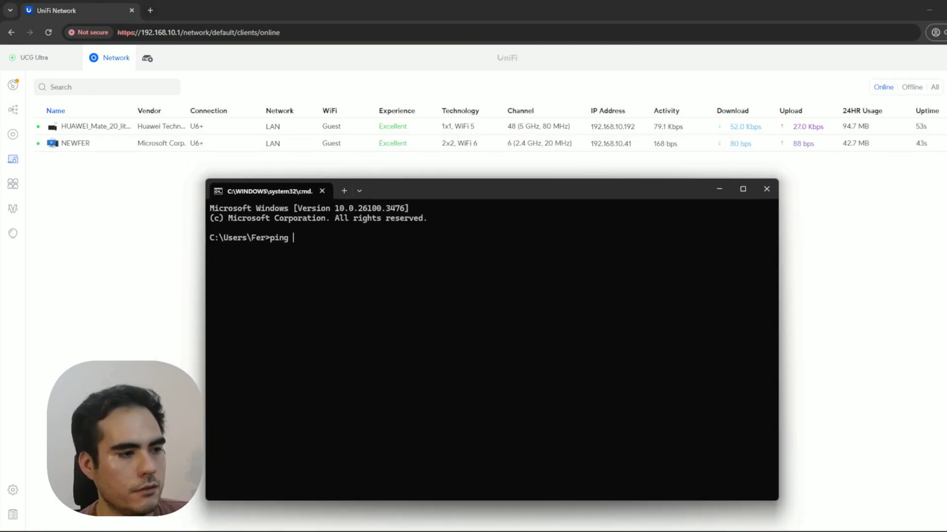
type("192.168.10.192")
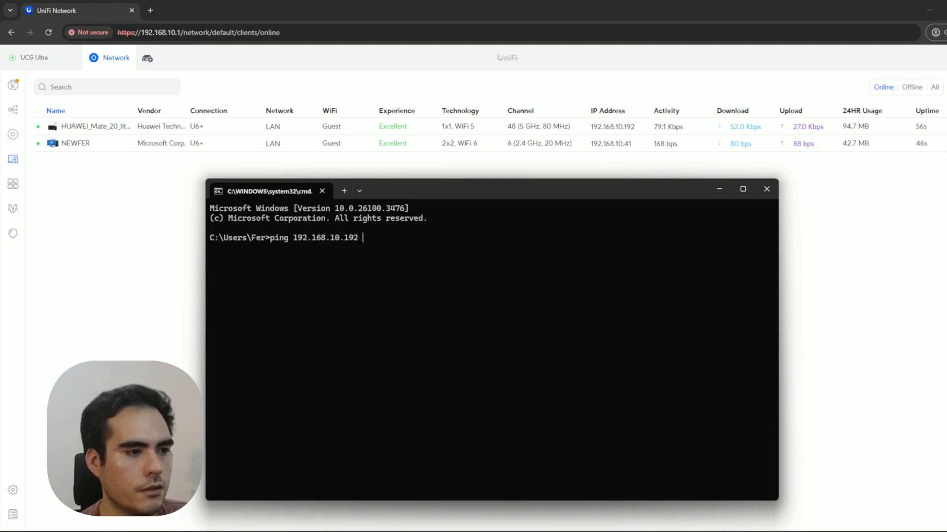
key("Return")
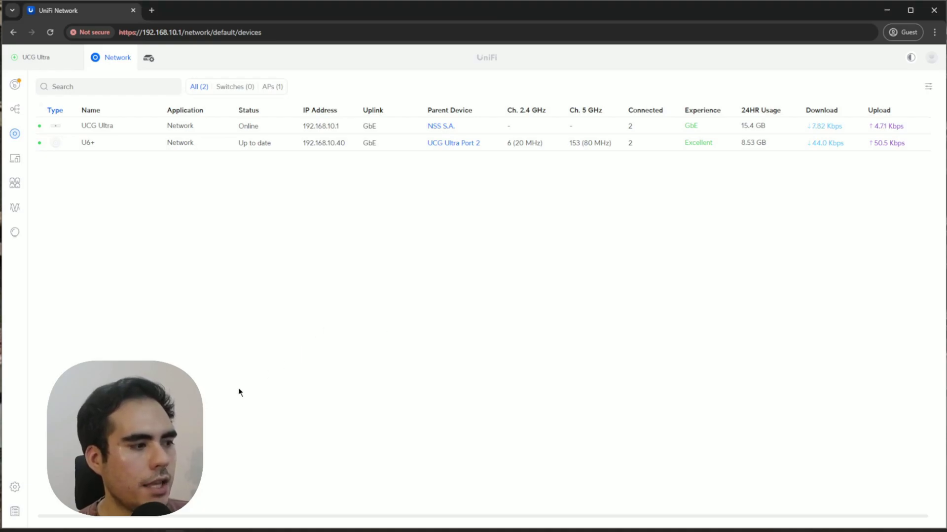
Start a new virtual network named Guest from the Networks settings.
left_click(15, 488)
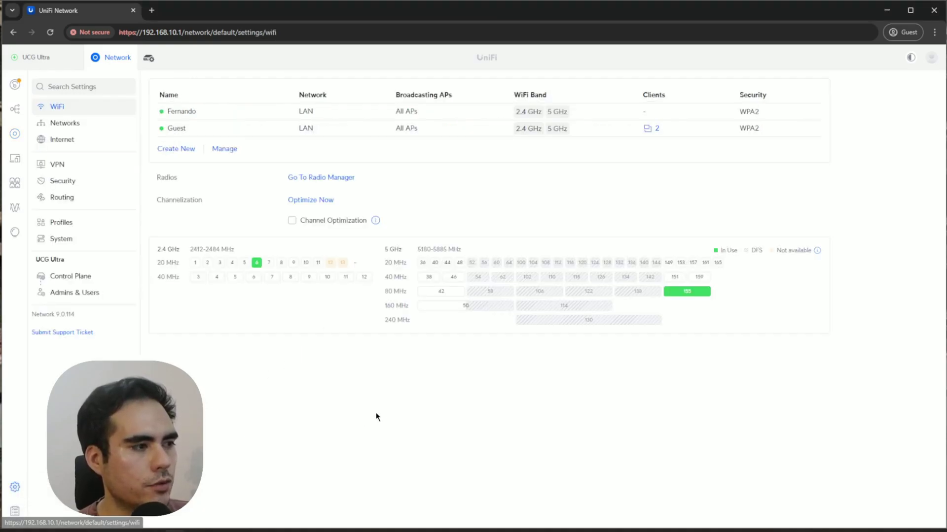
left_click(84, 126)
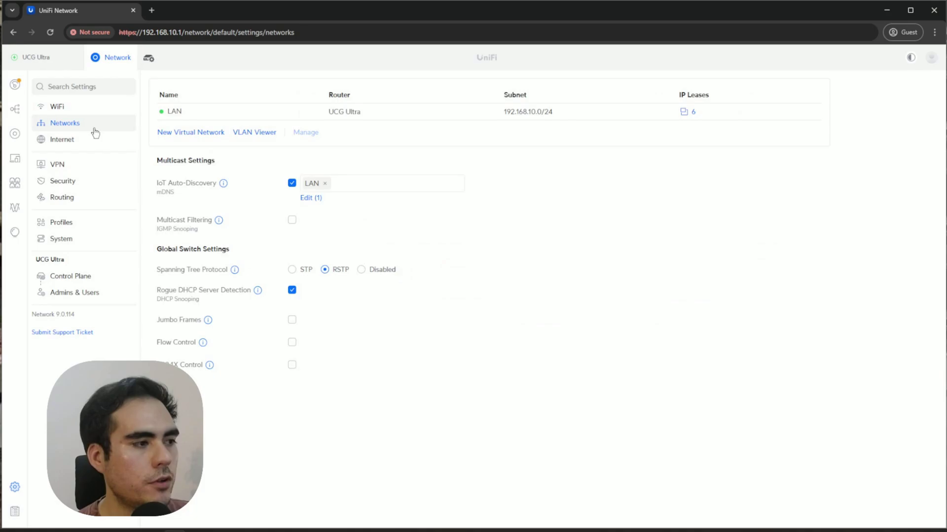
left_click(187, 133)
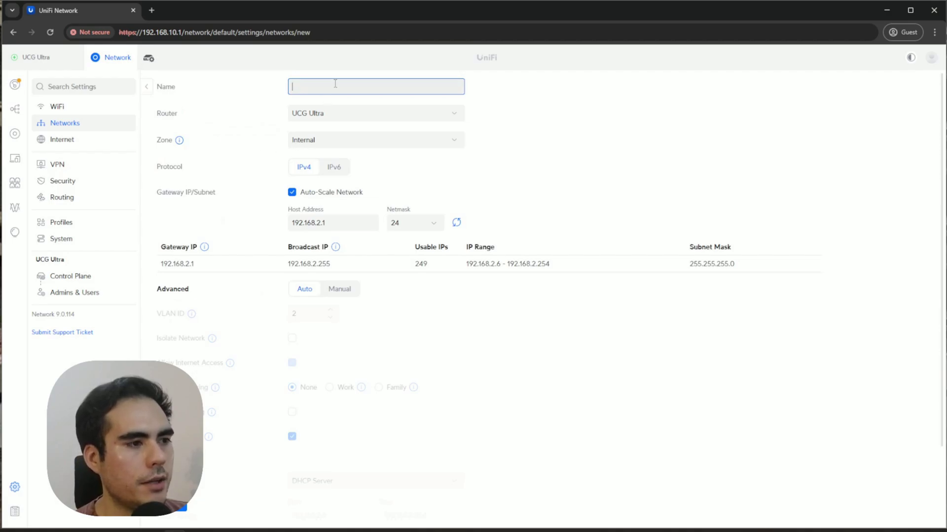
type("Guest")
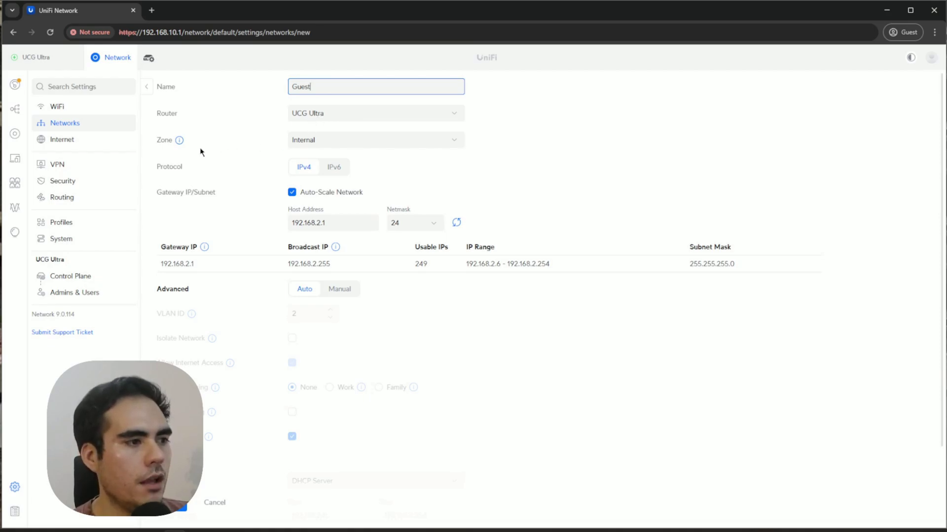
Put the Guest network in the Hotspot zone and turn off Auto-Scale Network.
mouse_move(180, 142)
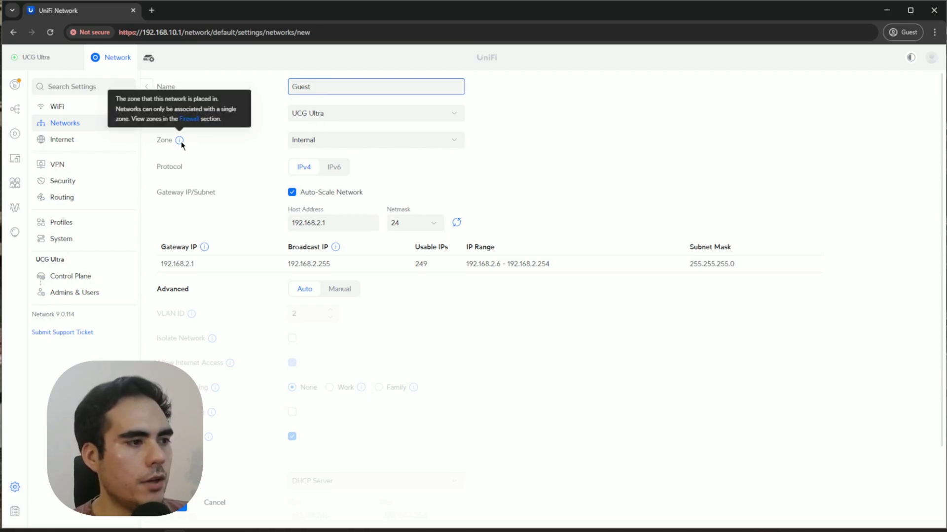
left_click(371, 143)
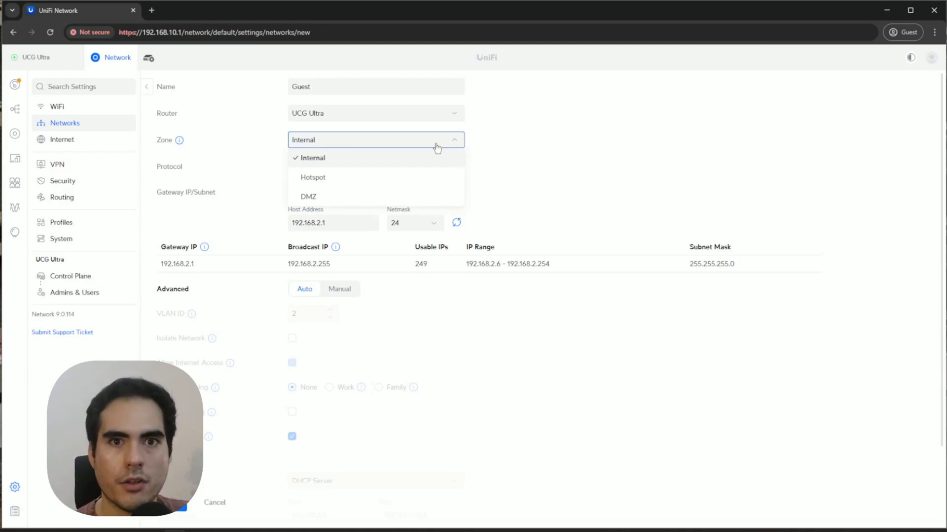
left_click(378, 177)
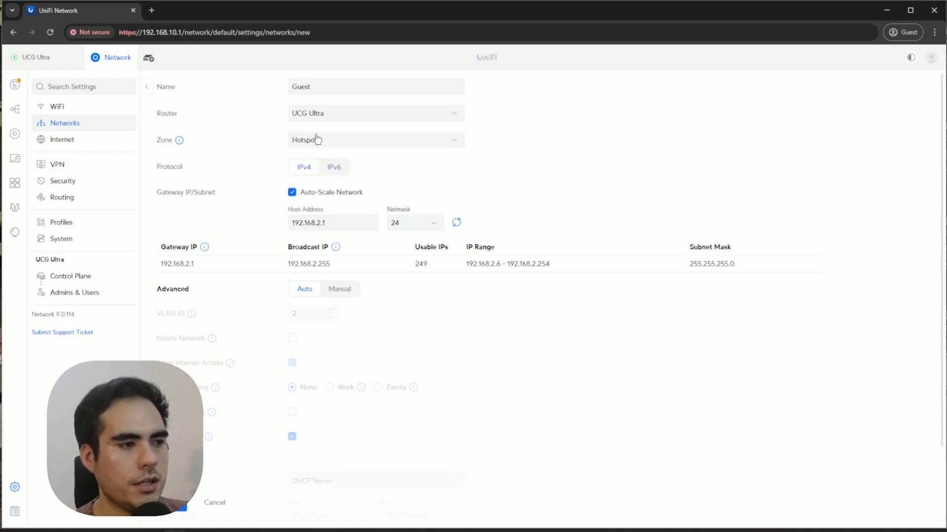
left_click(308, 195)
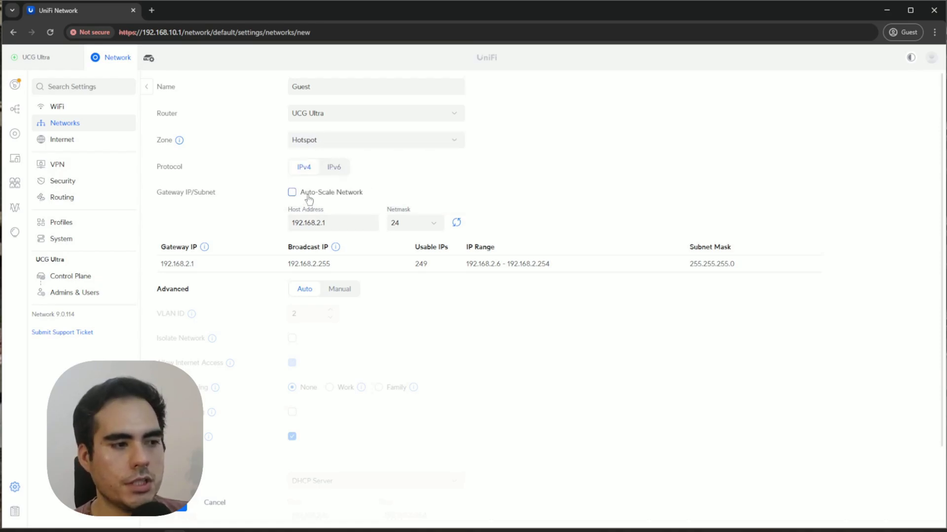
Set host address 192.168.40.1, manual VLAN ID 40, and expand the DHCP options.
left_click(322, 223)
key("BackSpace")
type("40")
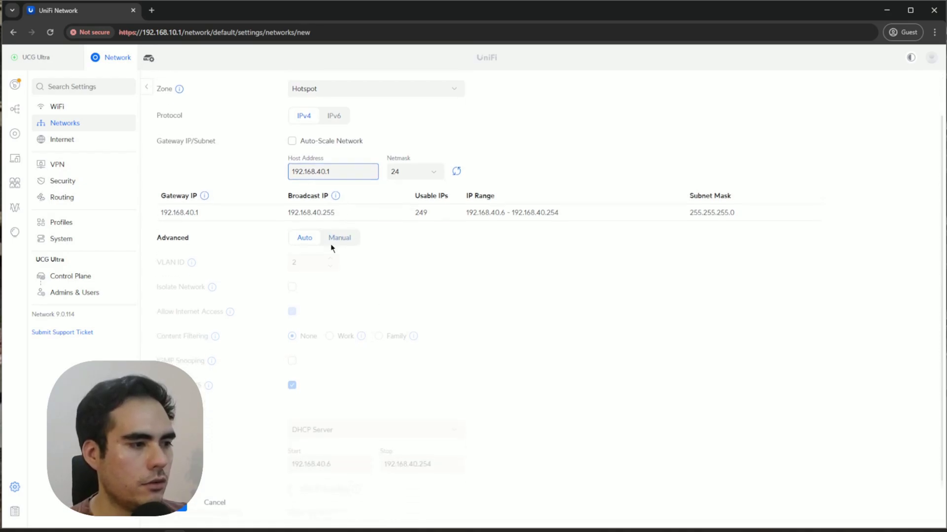
scroll(349, 294, "down", 1)
left_click(348, 237)
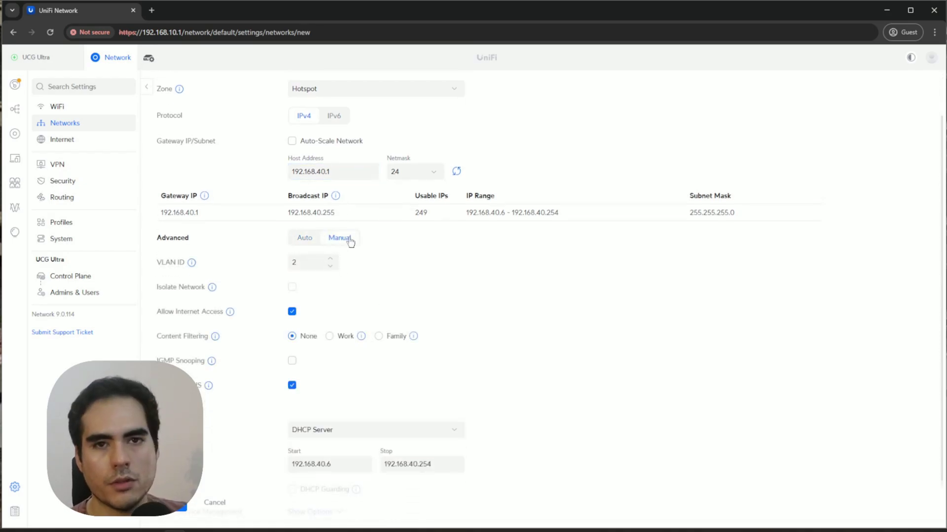
double_click(316, 261)
type("40")
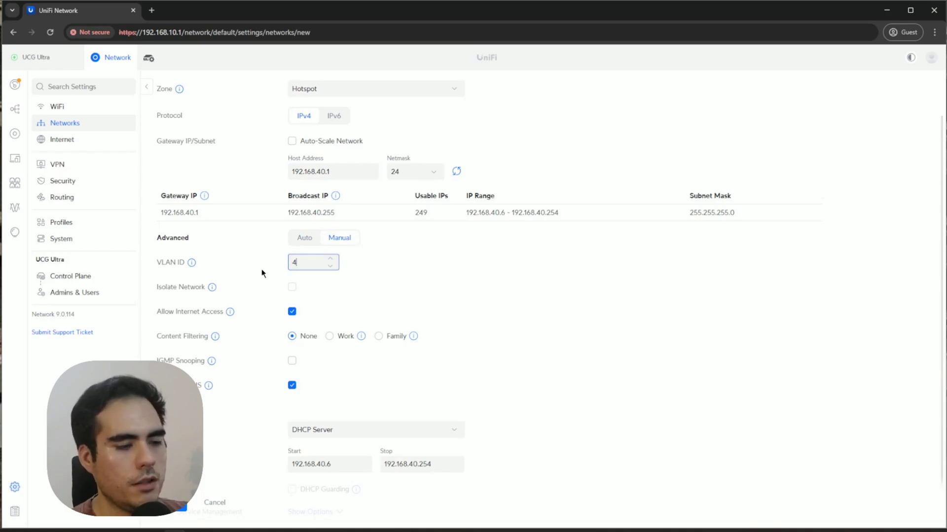
mouse_move(210, 289)
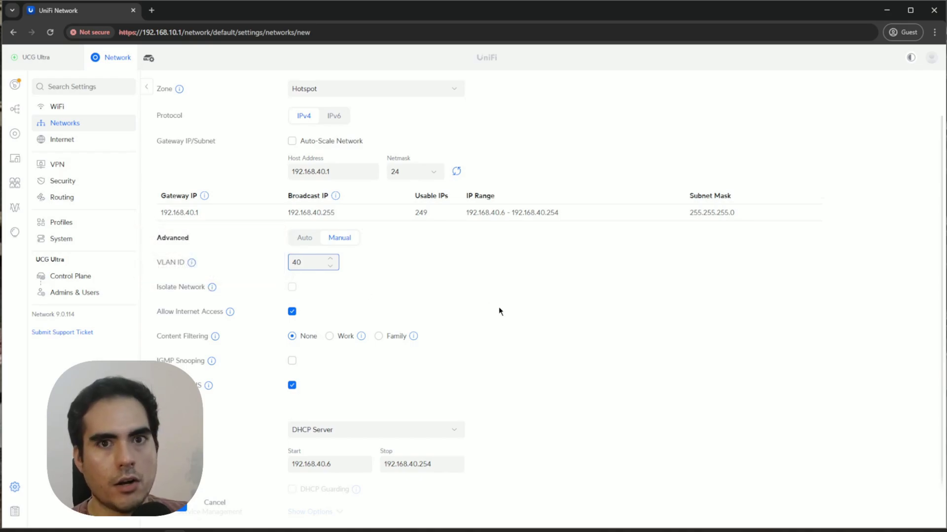
scroll(505, 320, "down", 1)
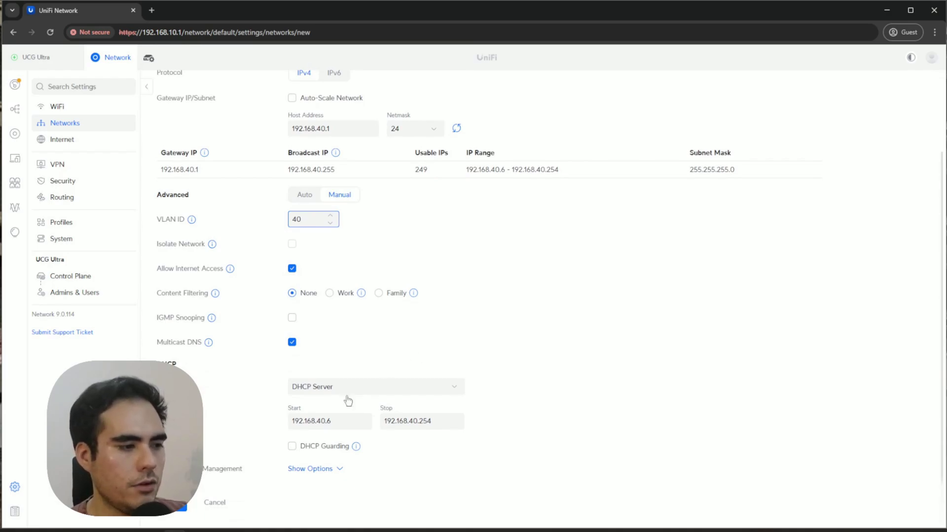
left_click(335, 469)
scroll(444, 468, "down", 5)
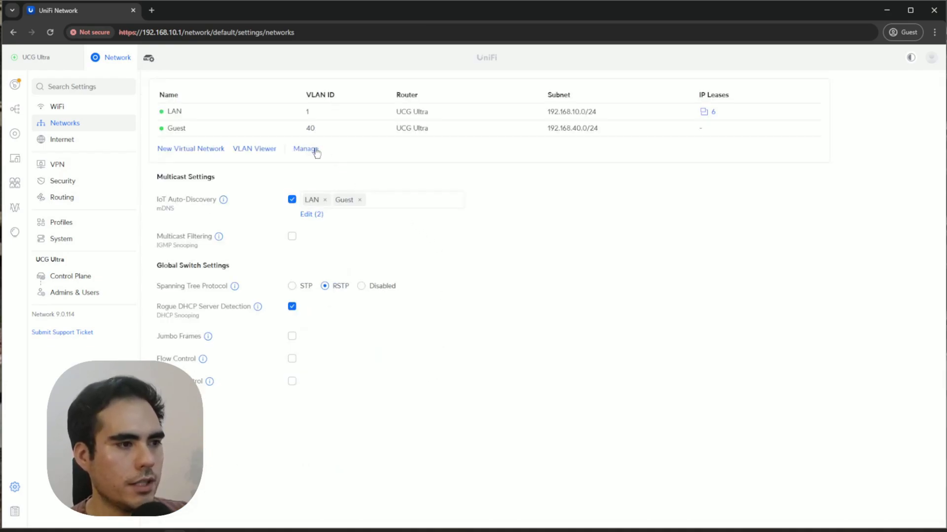
Open the LAN network and expand its DHCP options to review range 192.168.10.6–200.
left_click(306, 114)
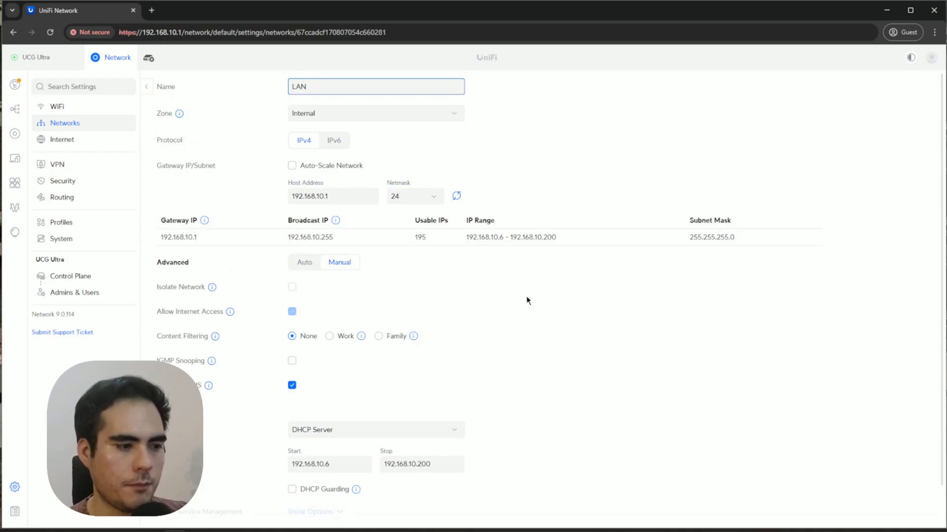
scroll(531, 318, "down", 1)
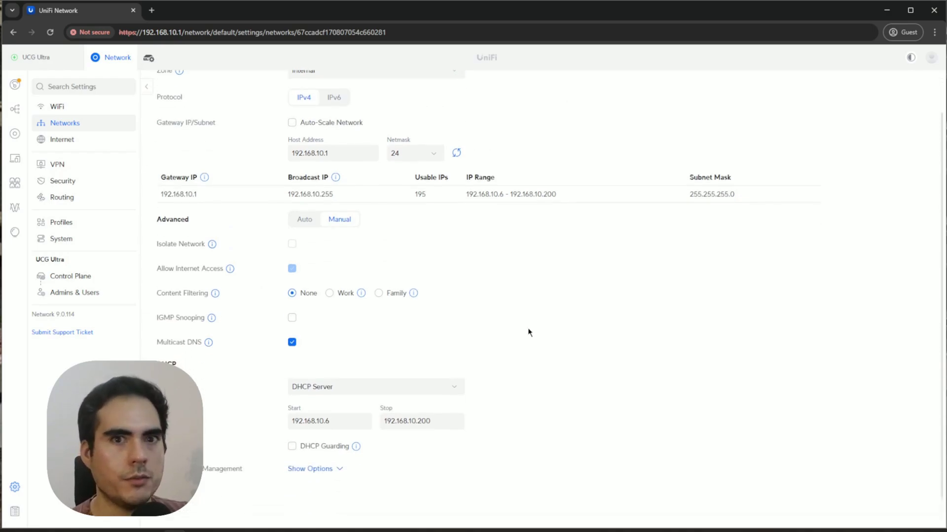
left_click(325, 471)
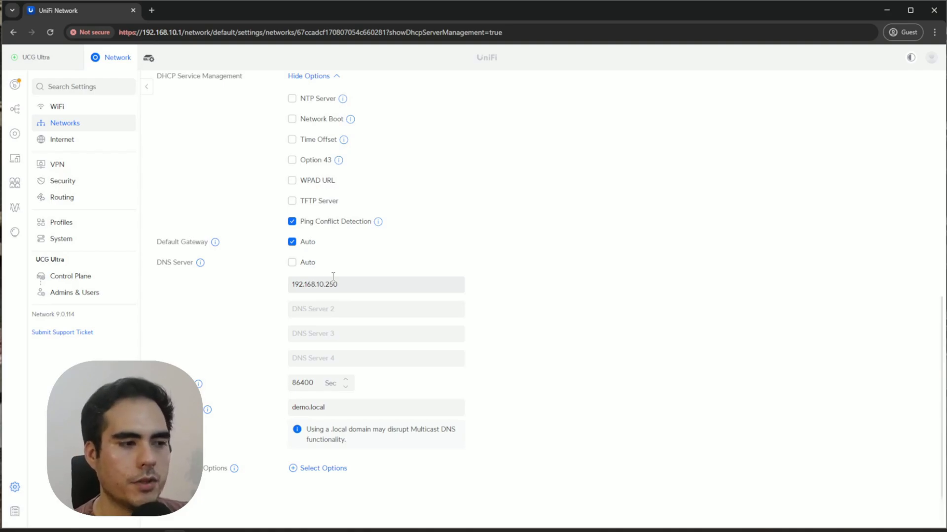
scroll(610, 322, "up", 2)
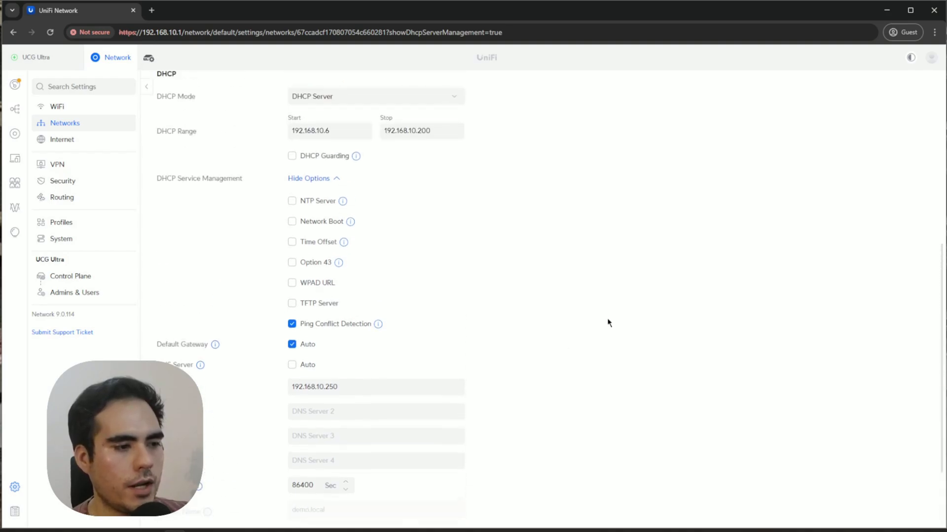
scroll(605, 322, "up", 6)
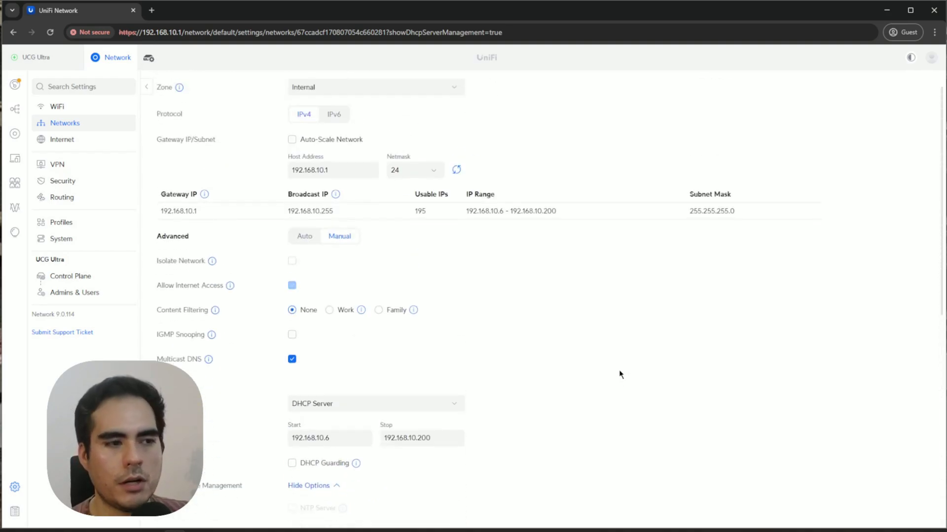
scroll(582, 391, "up", 1)
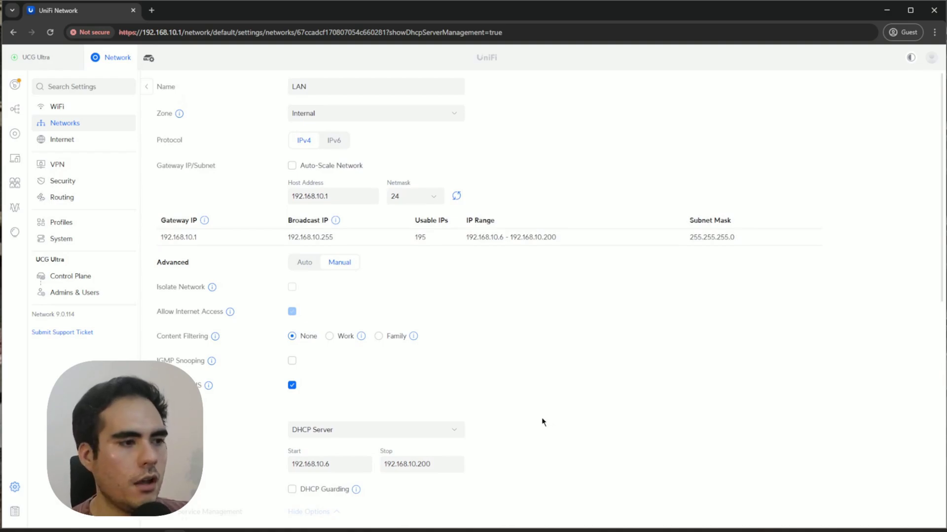
Change the Guest SSID's network from LAN to Guest.
left_click(57, 107)
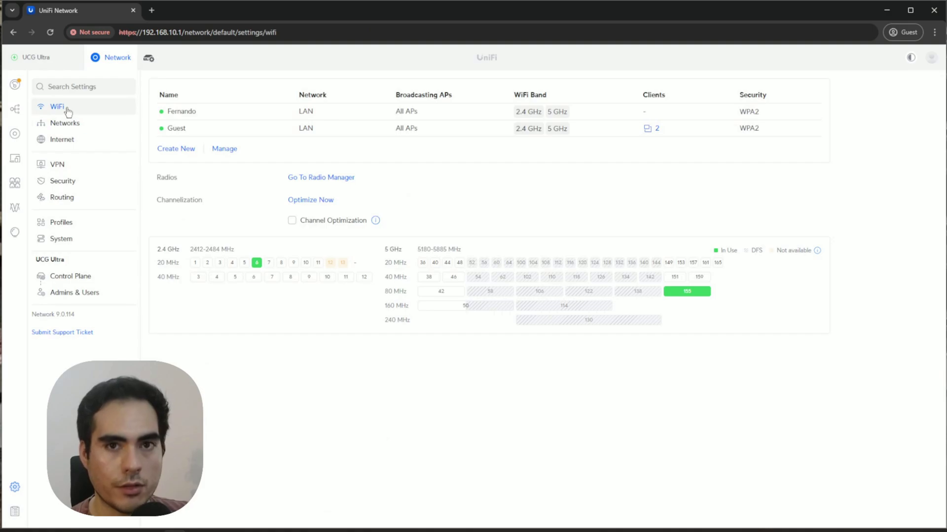
left_click(192, 129)
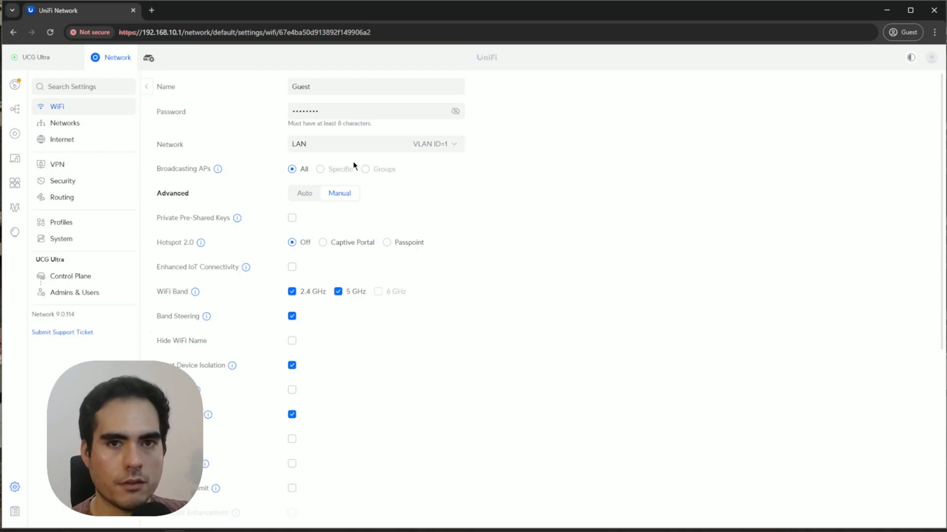
left_click(455, 155)
left_click(421, 180)
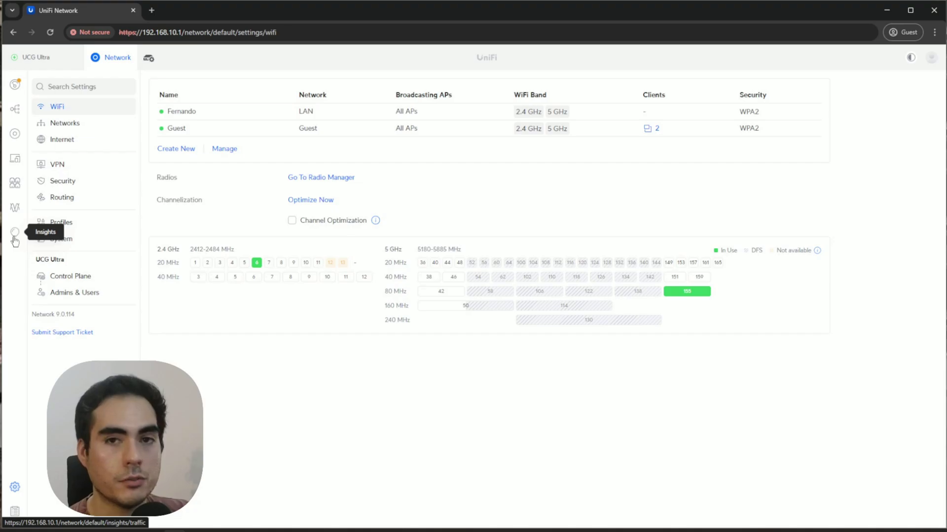
Enable the Hotspot guest landing page in the portal editor.
left_click(14, 238)
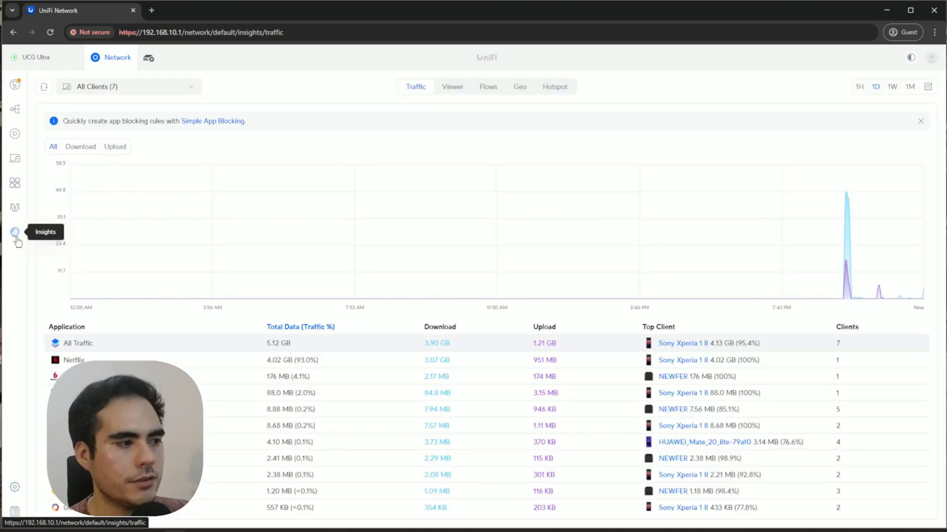
left_click(557, 91)
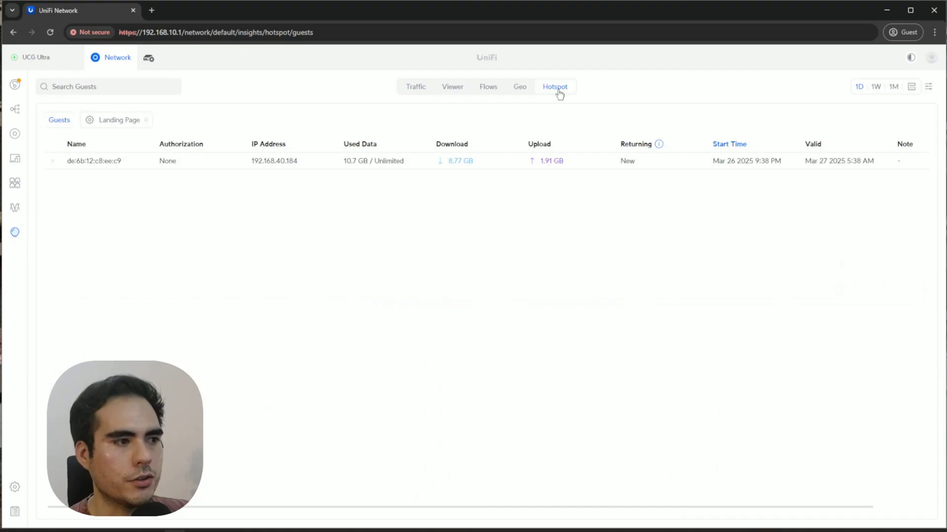
left_click(120, 120)
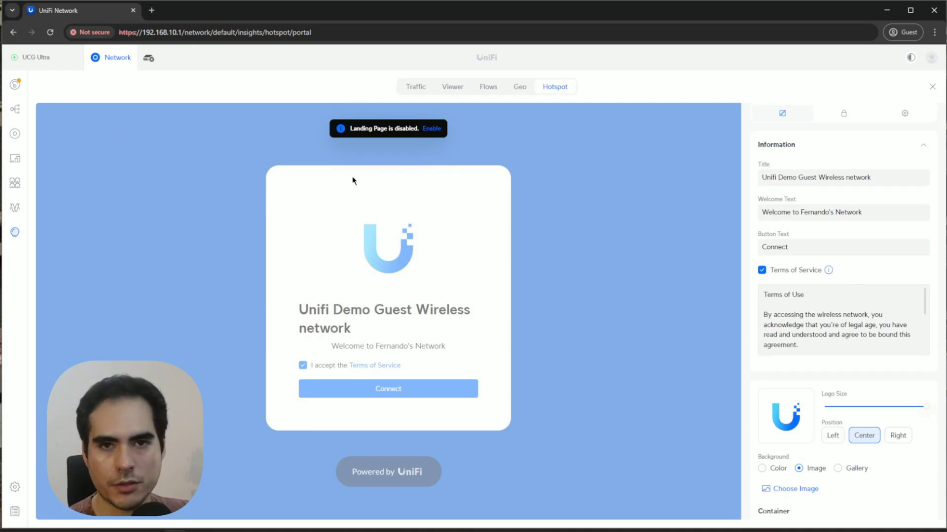
left_click(431, 129)
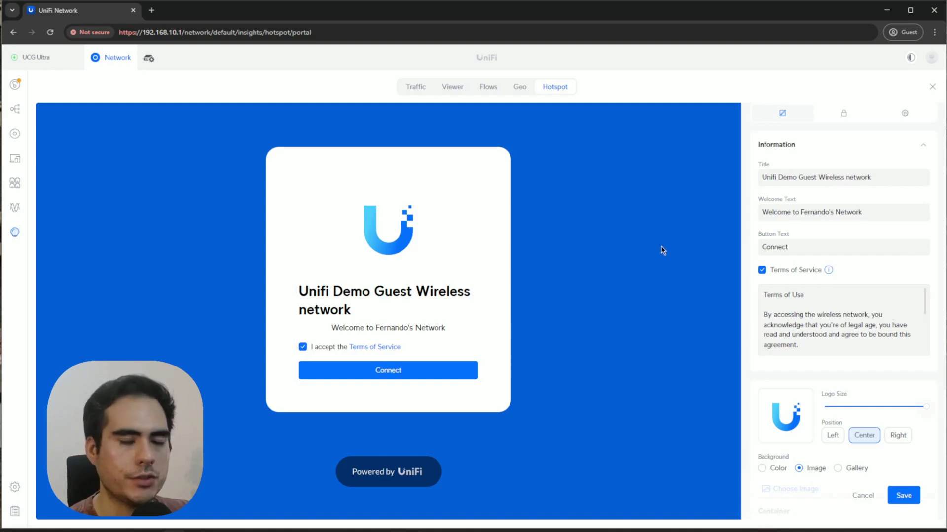
left_click(882, 177)
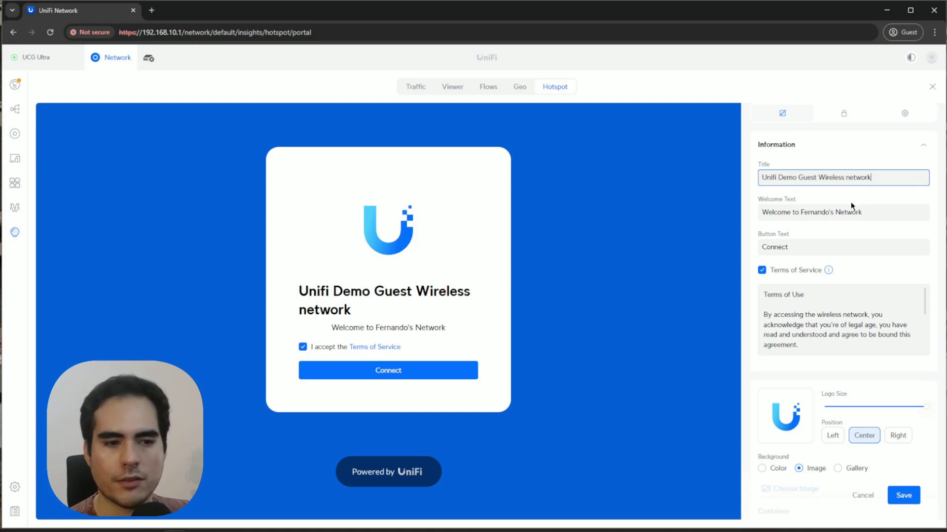
Remove terms of service, place the logo on the left, and use a solid #005ED9 background.
left_click(763, 271)
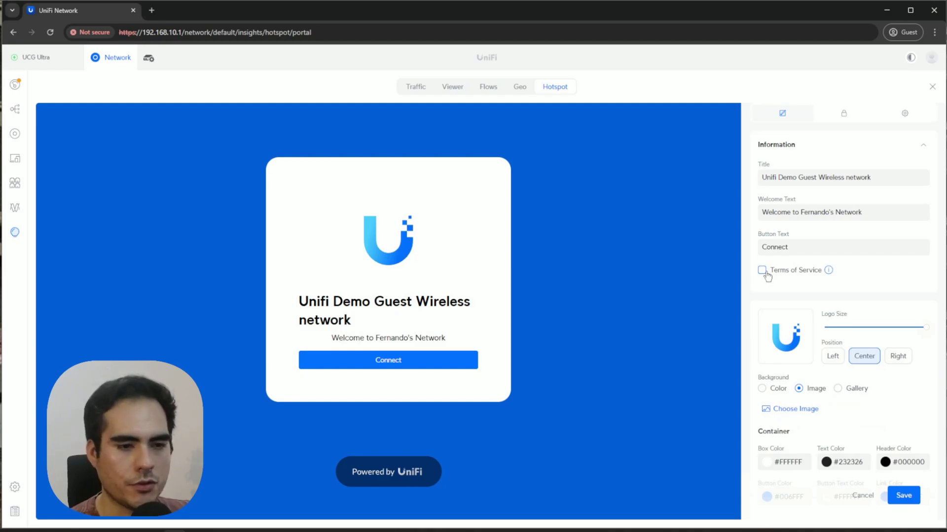
scroll(767, 277, "down", 2)
left_click(838, 257)
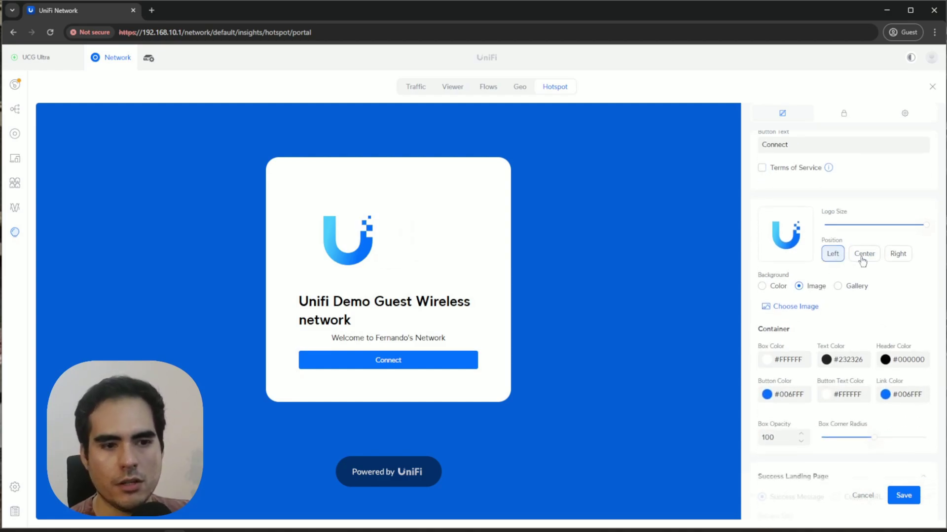
left_click(855, 286)
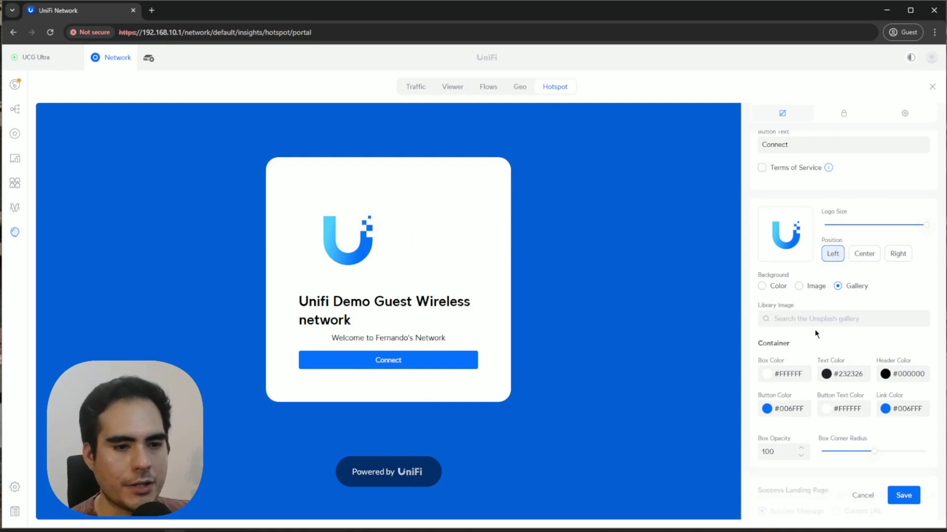
scroll(815, 306, "down", 1)
left_click(782, 235)
scroll(847, 285, "down", 1)
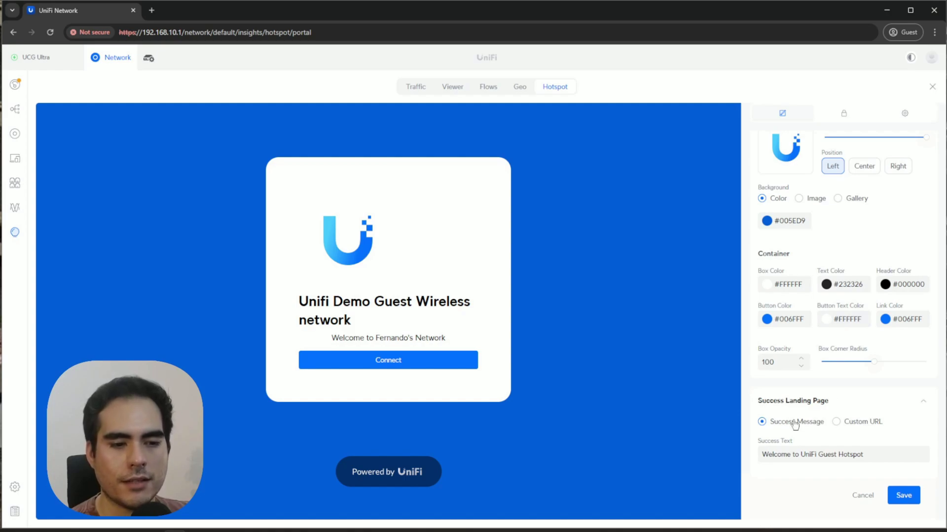
scroll(815, 357, "up", 4)
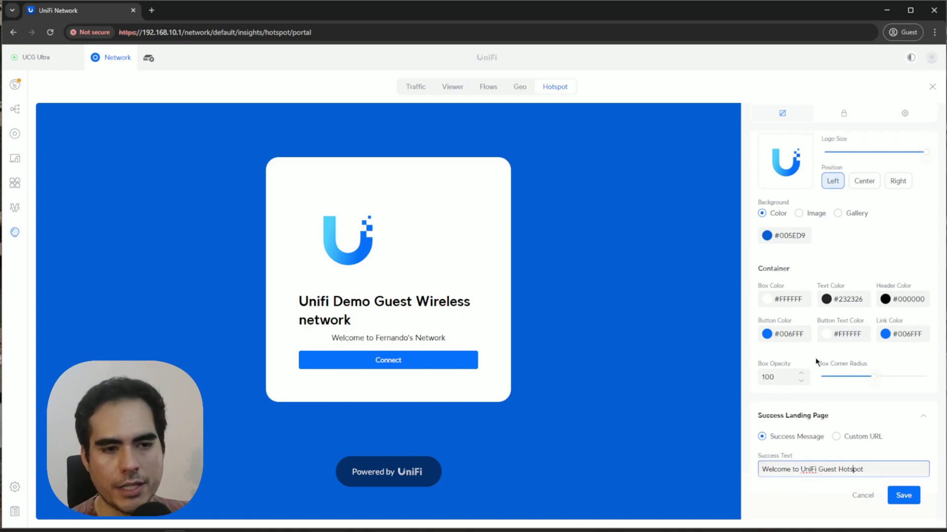
left_click(844, 115)
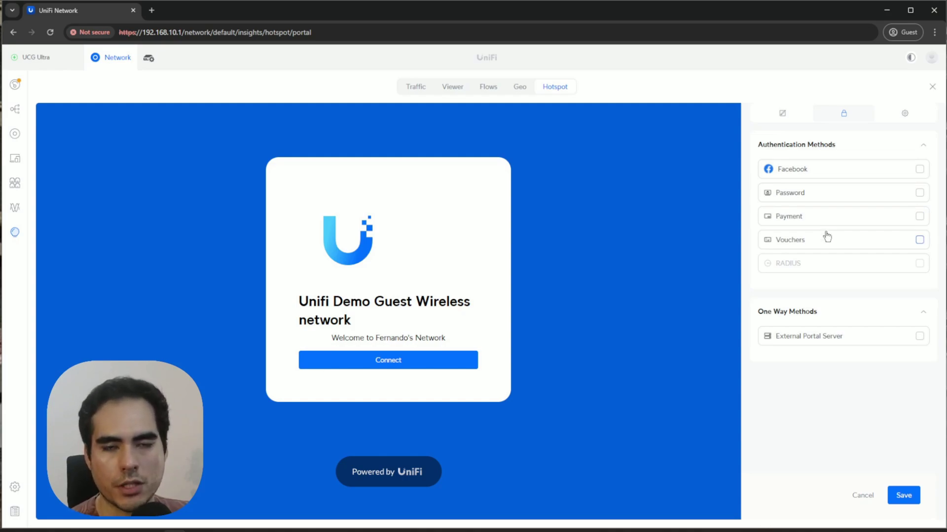
Save the portal settings with post-authorization restrictions on 192.168.0.0/16, 172.16.0.0/12 and 10.0.0.0/8.
left_click(905, 113)
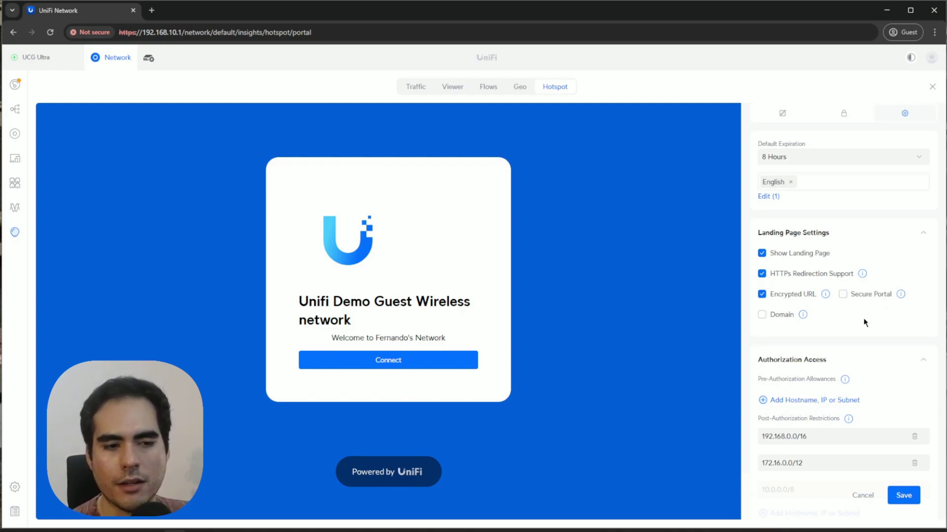
scroll(854, 327, "down", 2)
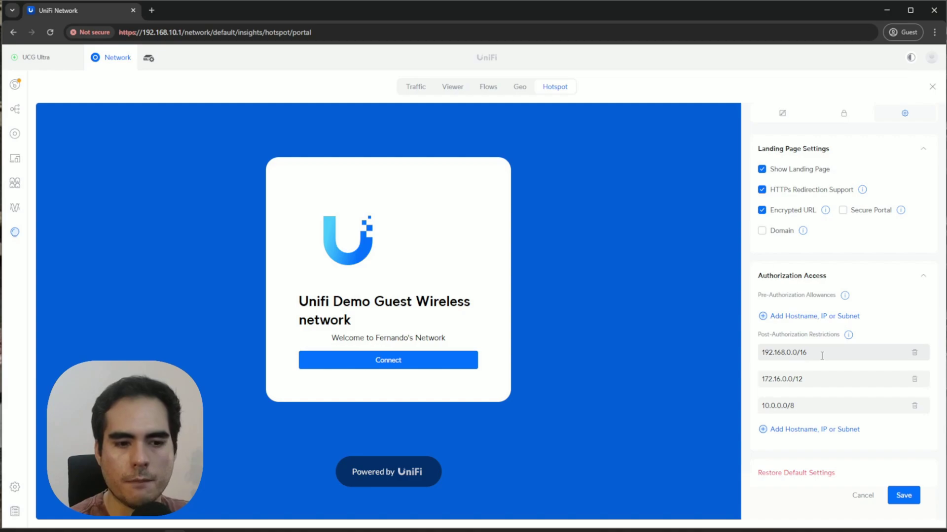
left_click(828, 430)
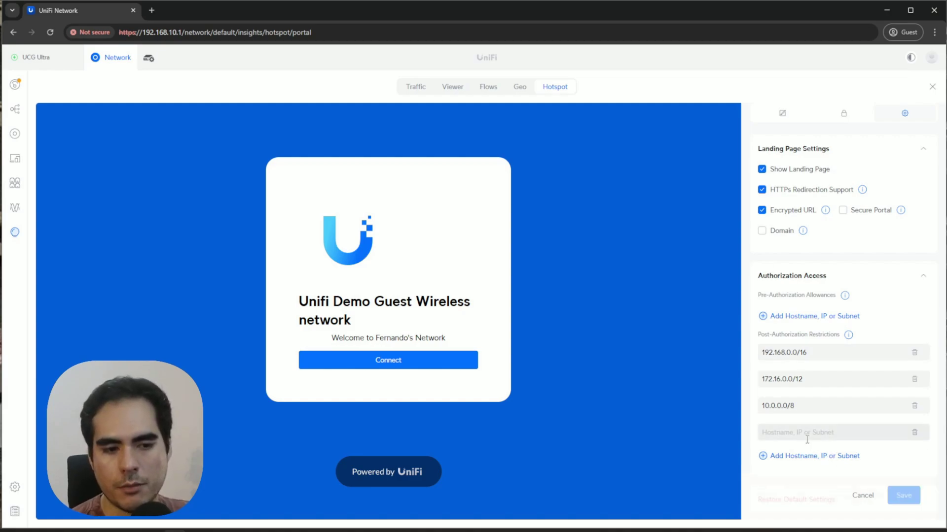
left_click(914, 433)
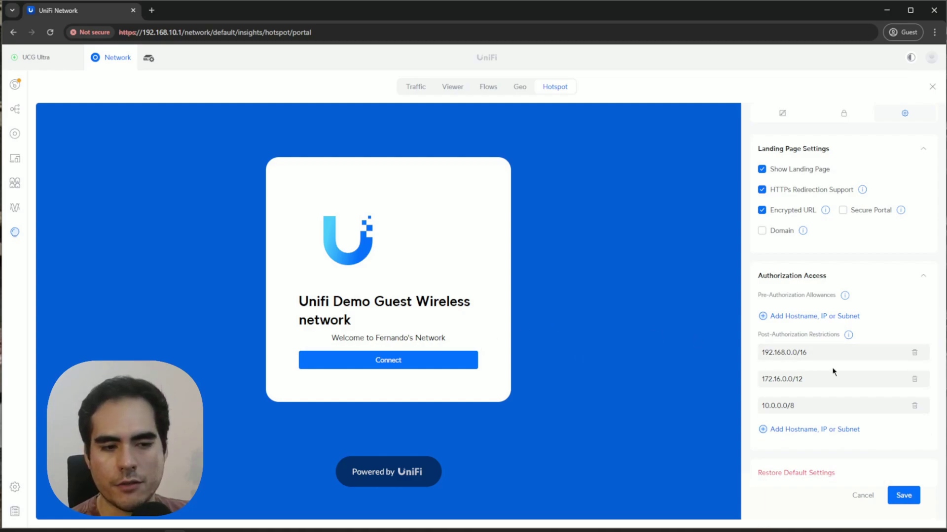
left_click(904, 494)
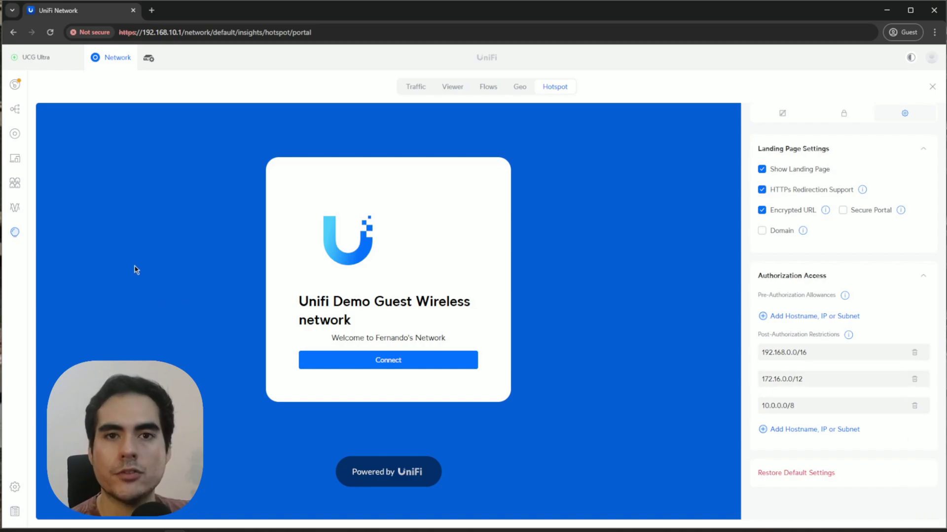
left_click(15, 487)
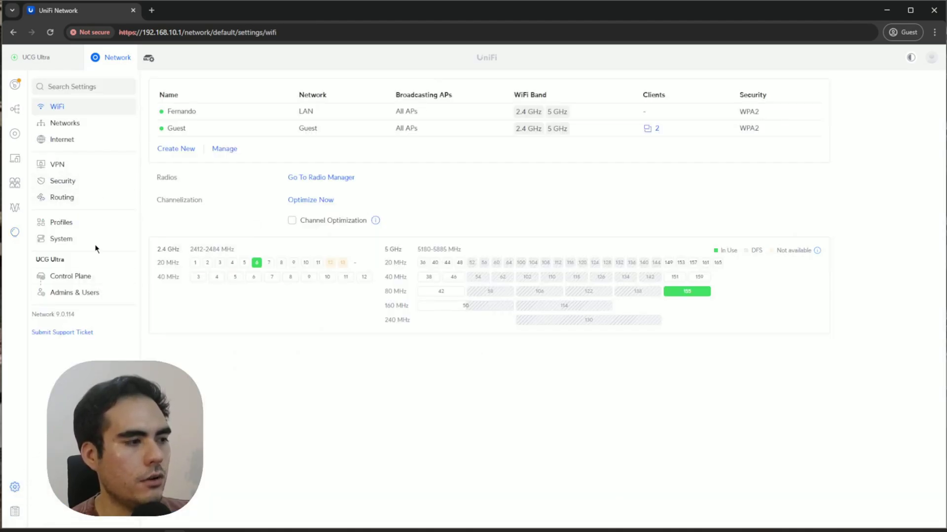
In Security settings, filter the Zone Matrix policies to the four Hotspot-to-Internal rules.
left_click(78, 187)
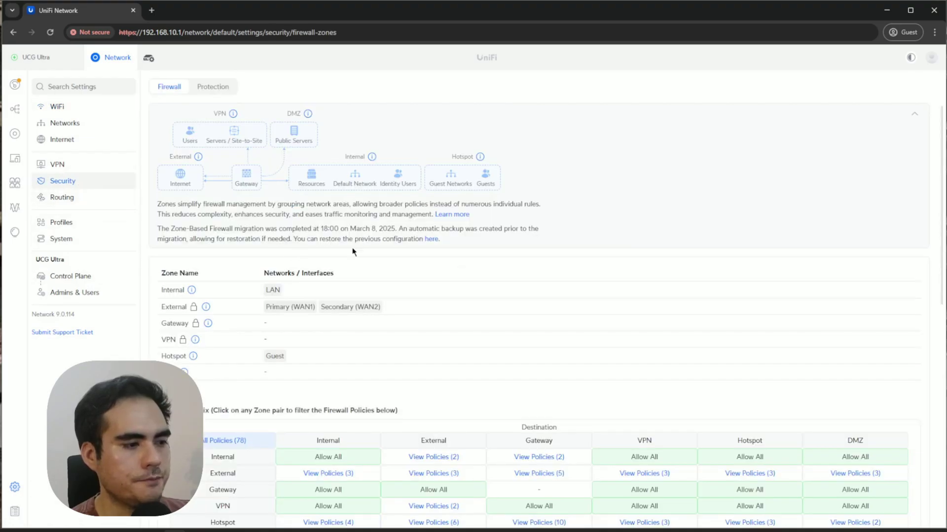
scroll(359, 251, "down", 2)
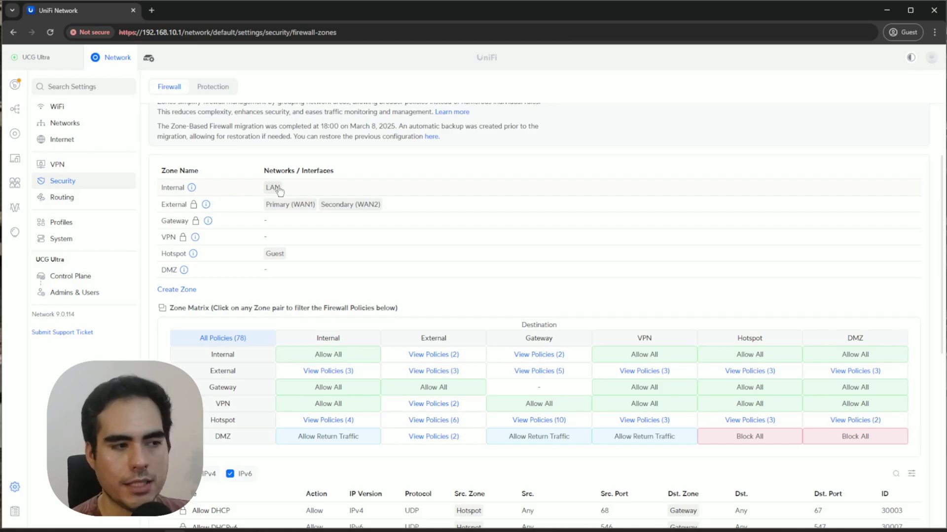
mouse_move(194, 191)
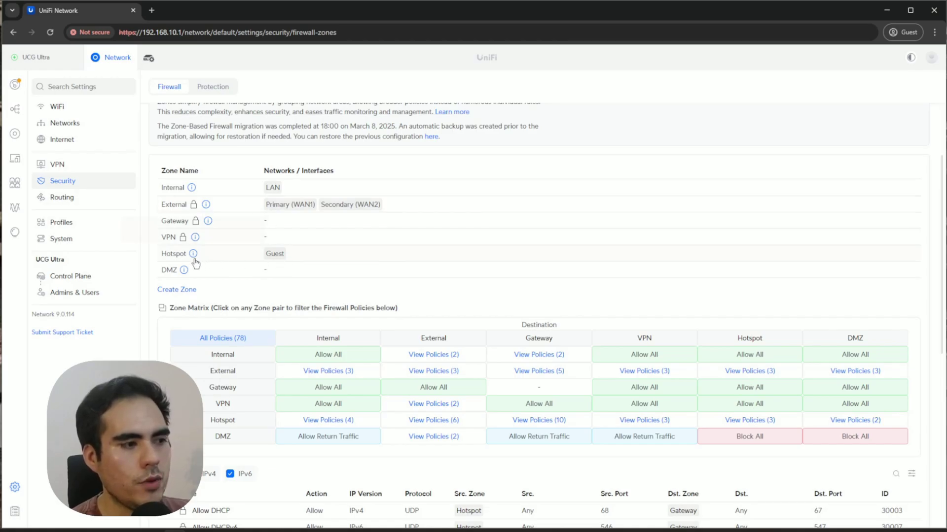
mouse_move(192, 259)
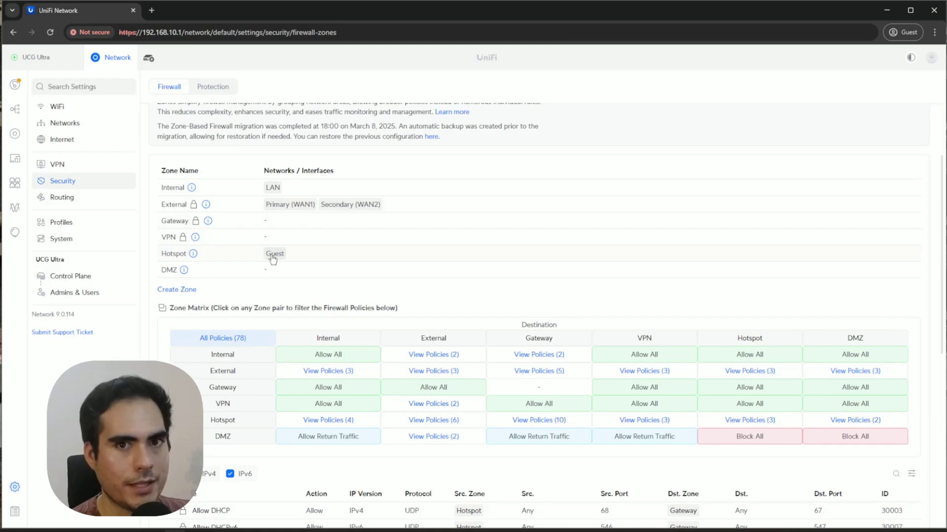
scroll(305, 259, "down", 2)
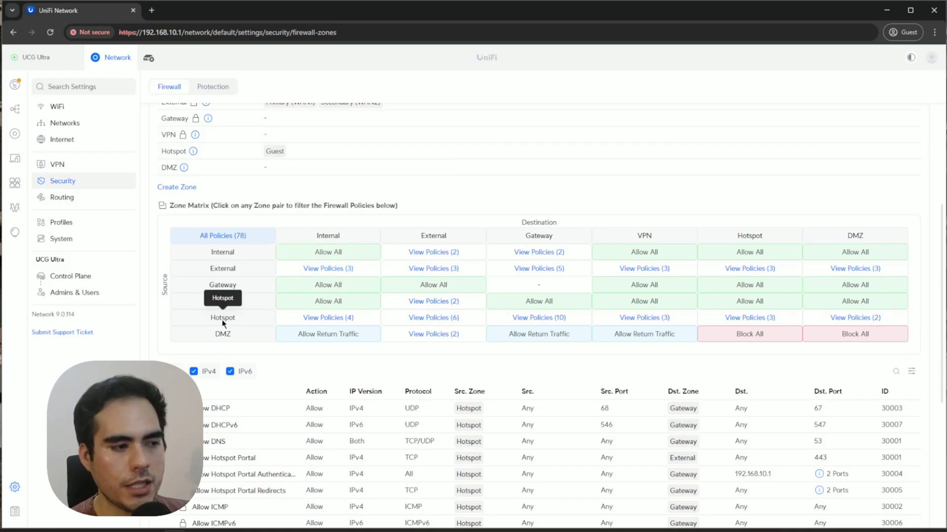
left_click(348, 320)
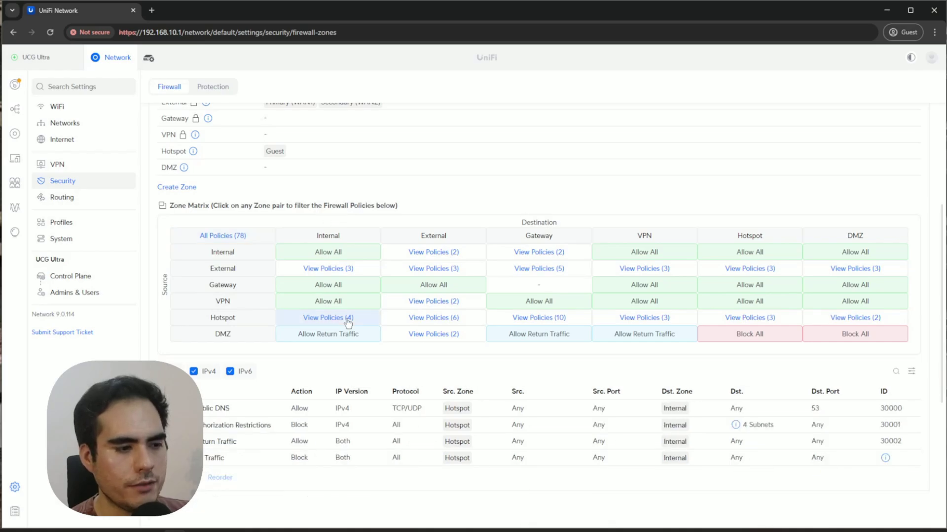
Inspect the Post-Authorization Restrictions block rule and its four destination subnets.
scroll(348, 444, "down", 1)
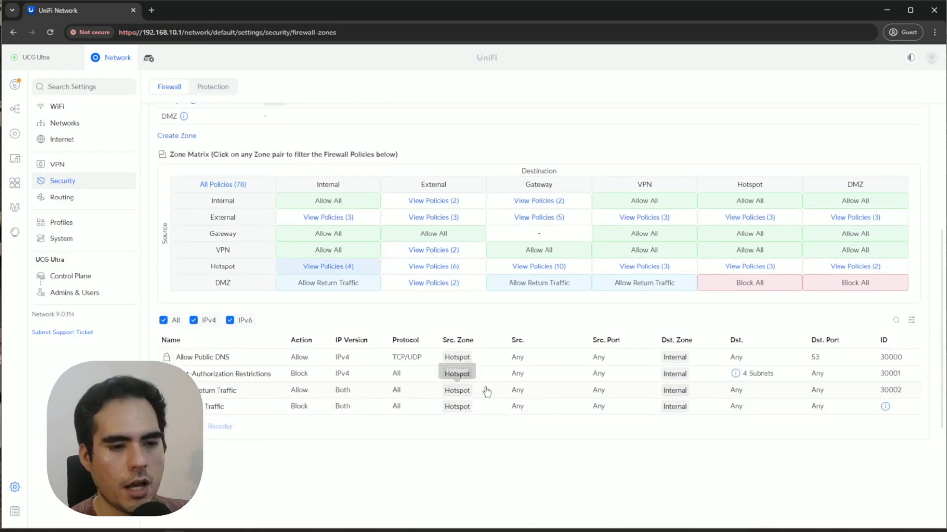
left_click(304, 377)
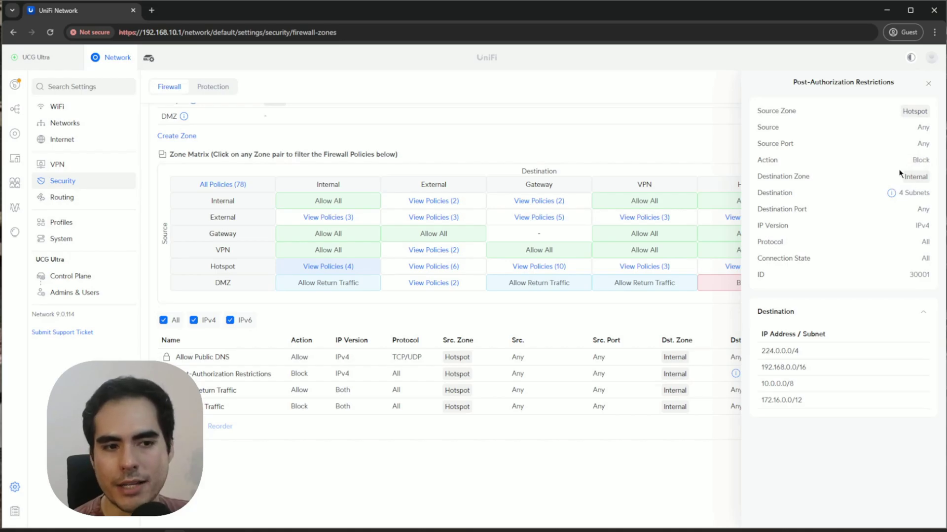
mouse_move(891, 195)
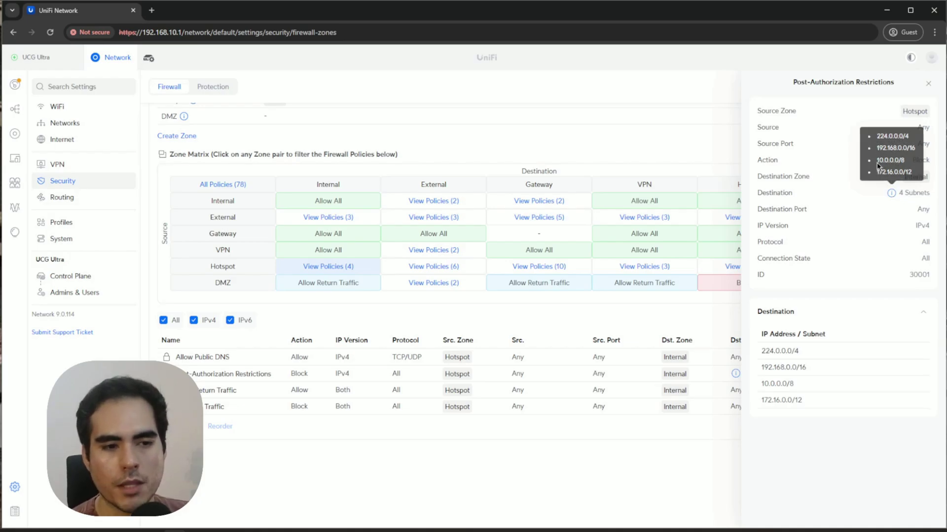
left_click(927, 83)
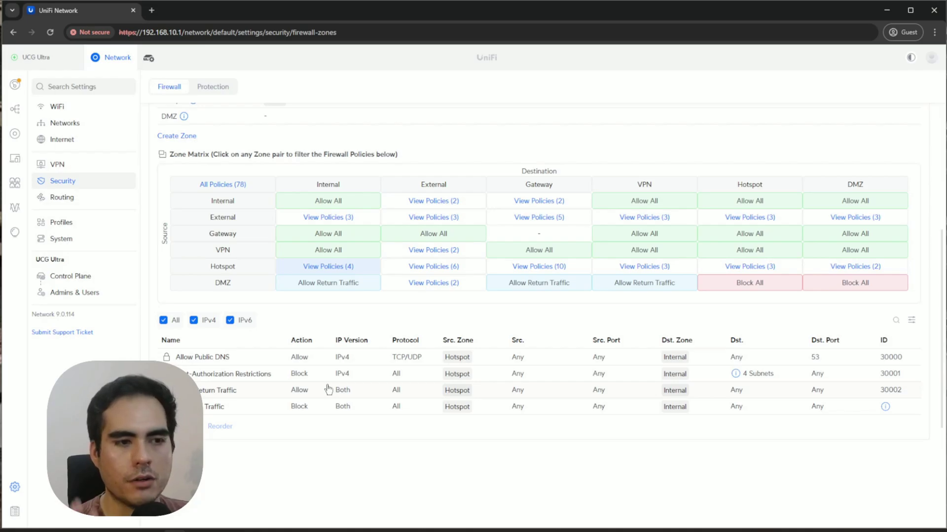
Bring the VMware Workstation window to the front.
scroll(329, 390, "up", 5)
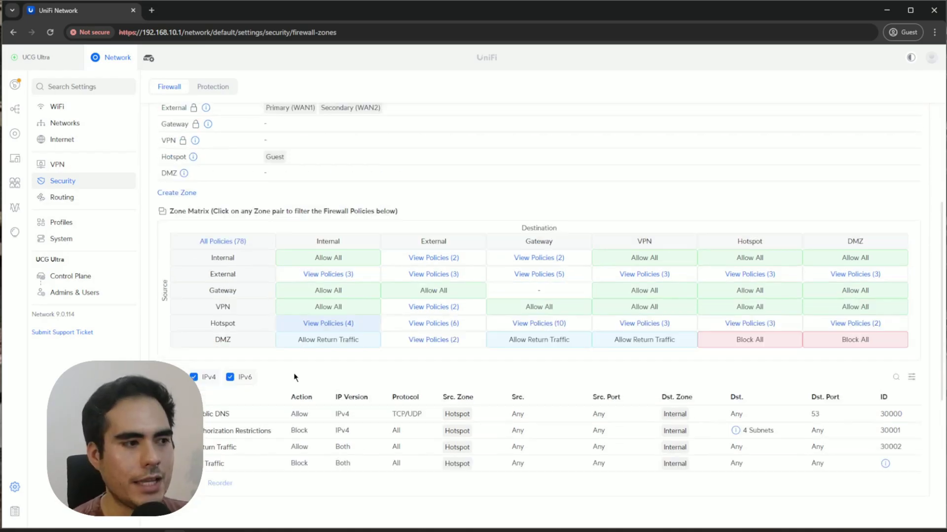
scroll(382, 303, "down", 3)
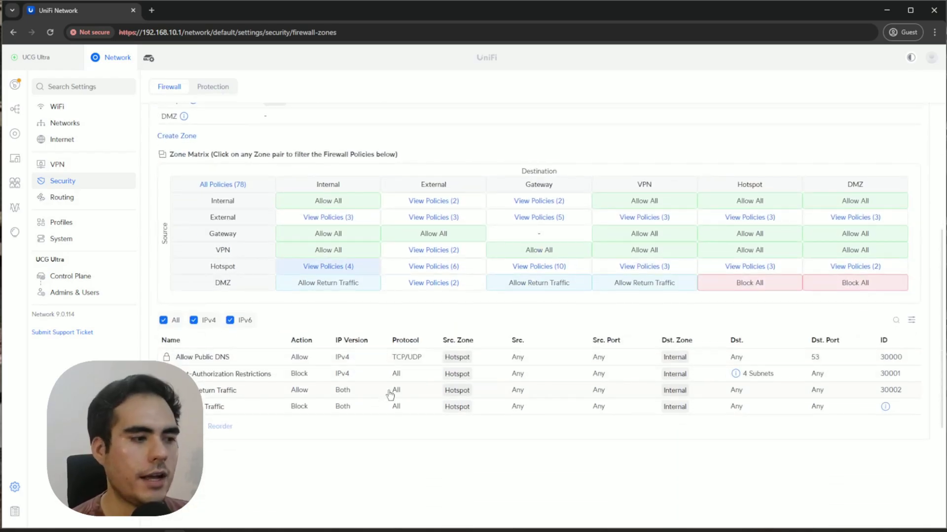
left_click(252, 530)
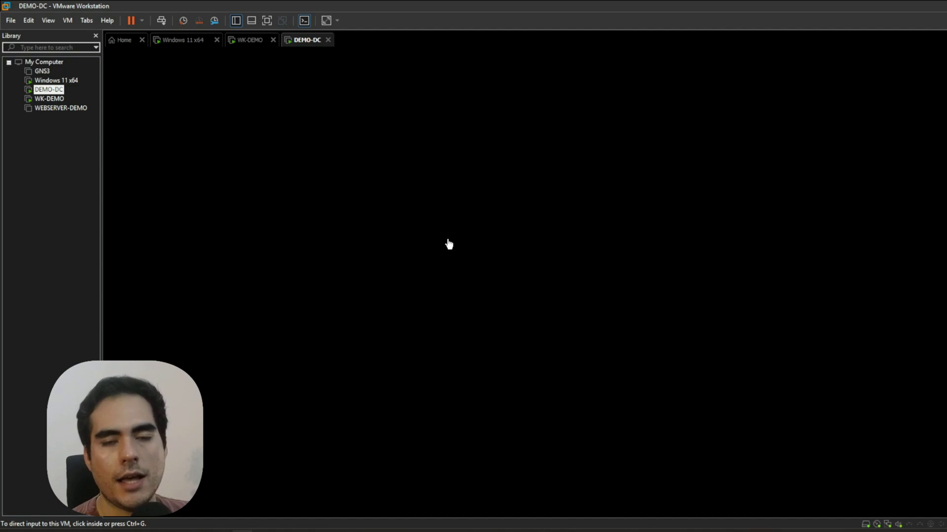
Switch to the Windows 11 x64 virtual machine and give it keyboard and mouse input.
left_click(50, 89)
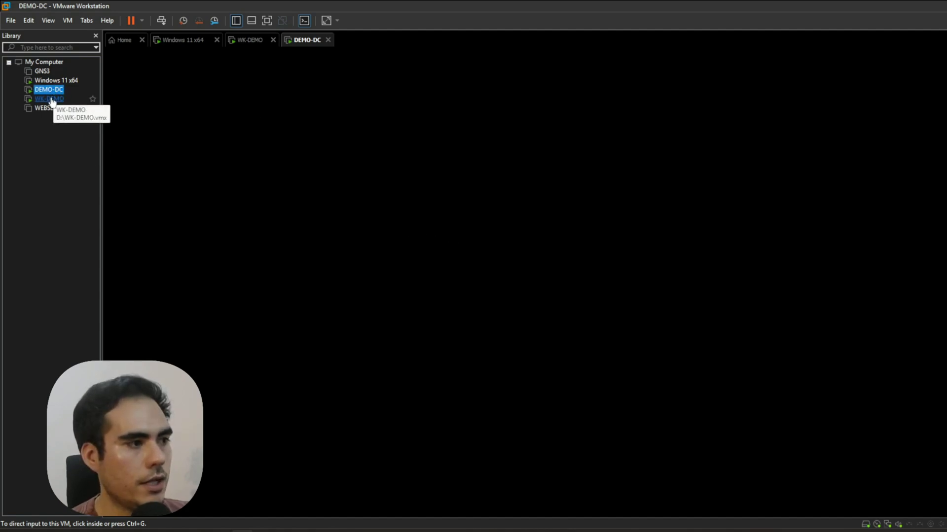
left_click(55, 81)
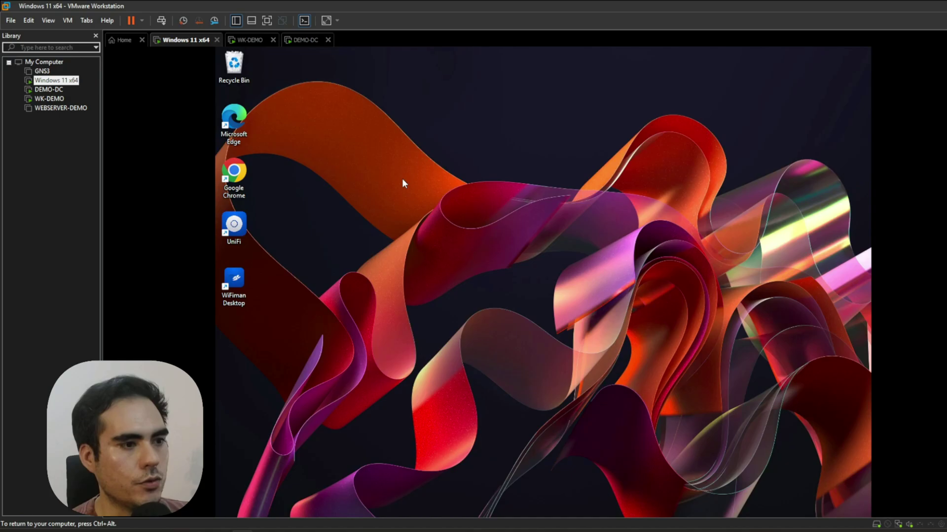
key("ctrl+alt")
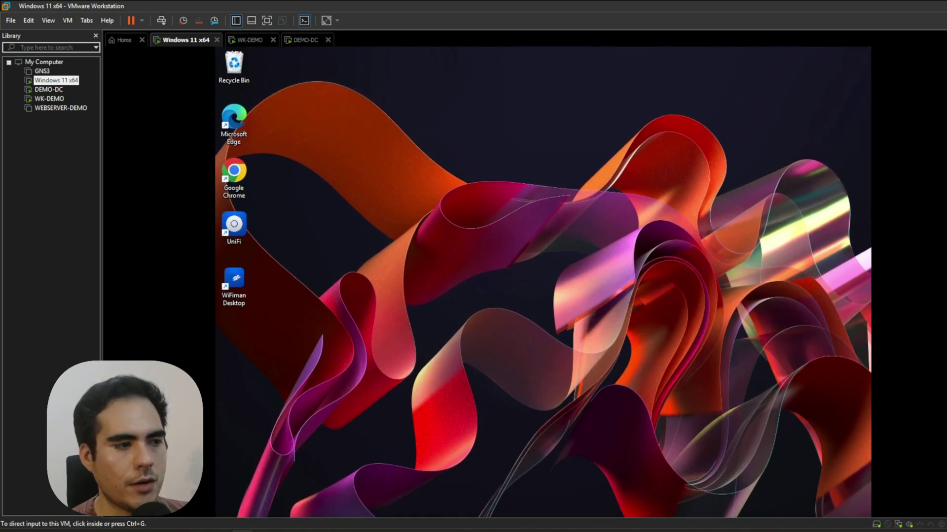
left_click(471, 166)
Run ipconfig in Command Prompt, confirming address 192.168.40.89 and gateway 192.168.40.1.
key("super+r")
type("cmd")
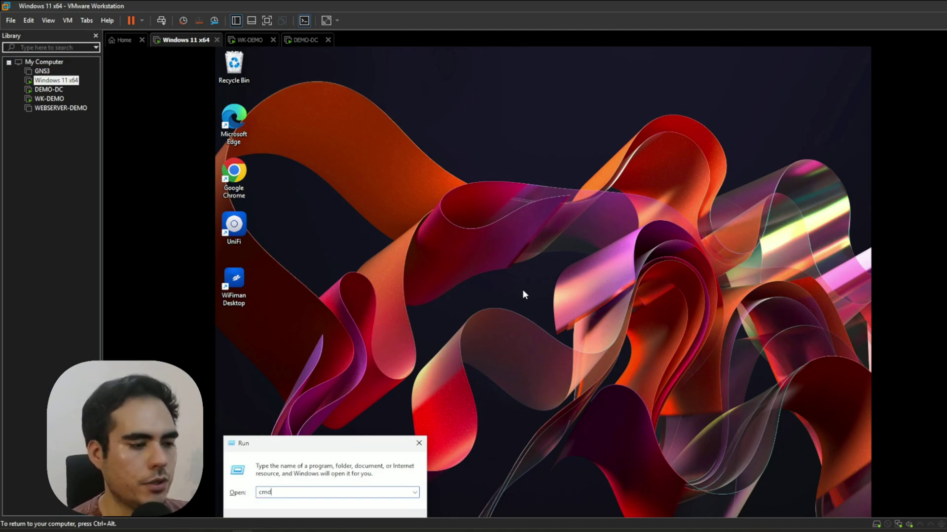
key("Return")
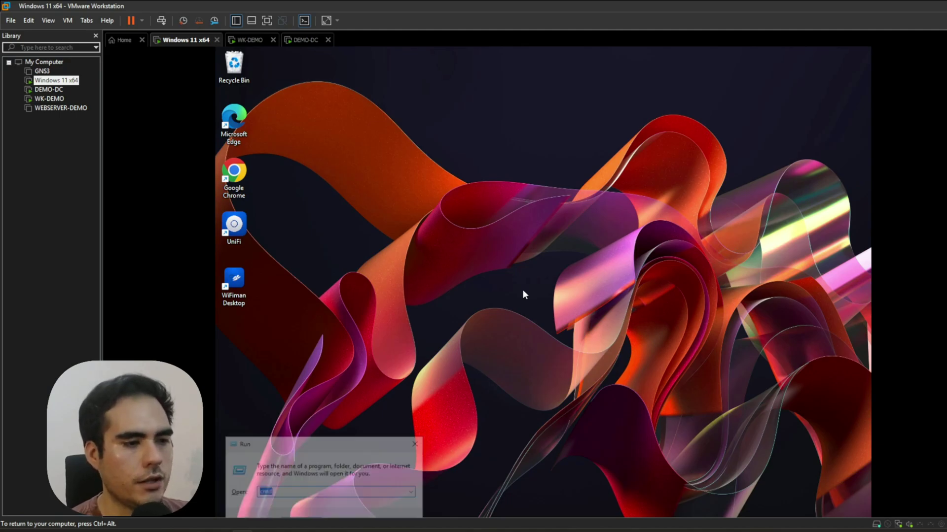
type("ipconfig")
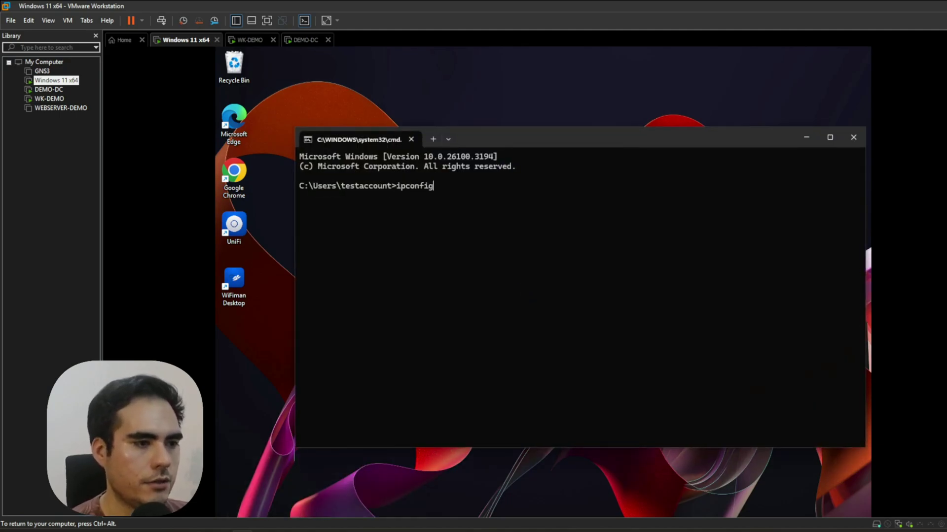
key("Return")
left_click_drag(529, 265, 512, 264)
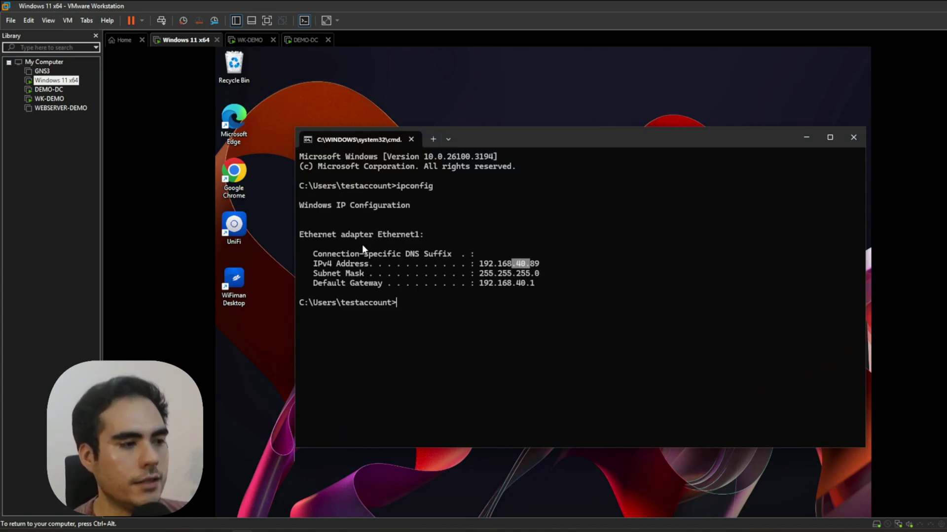
left_click(806, 135)
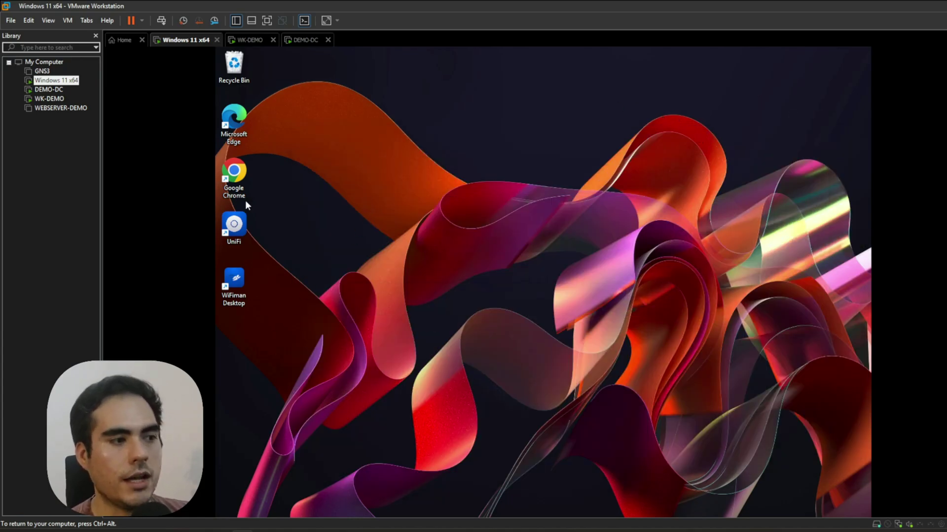
double_click(233, 172)
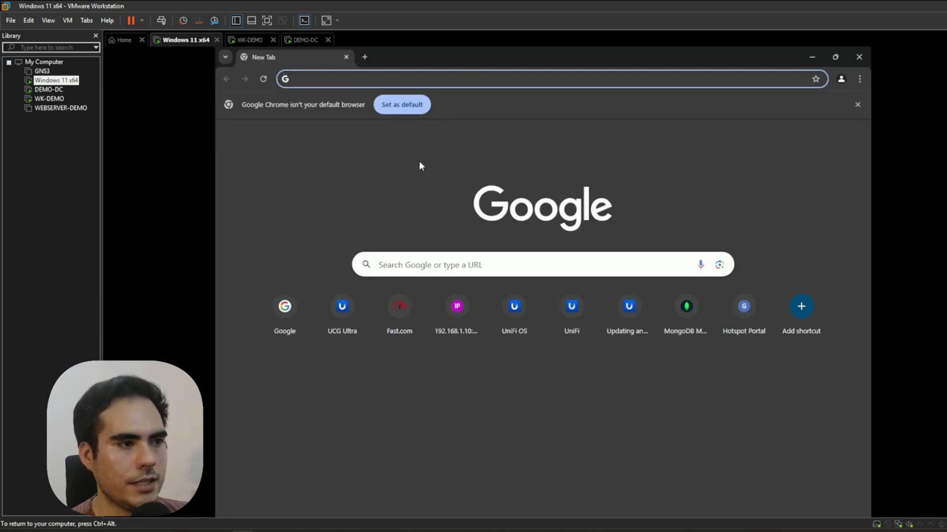
Browse to google and connect through the hotspot portal's welcome page.
left_click(373, 78)
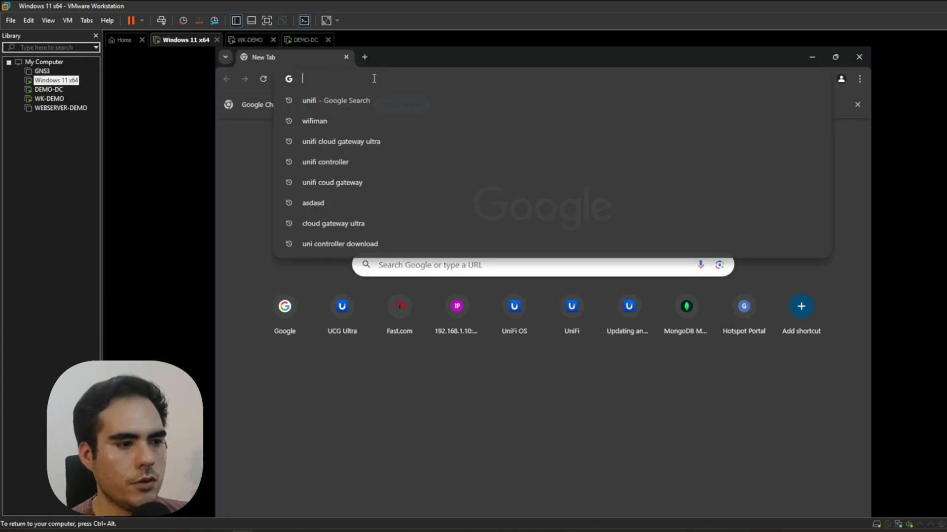
type("google.com")
key("Return")
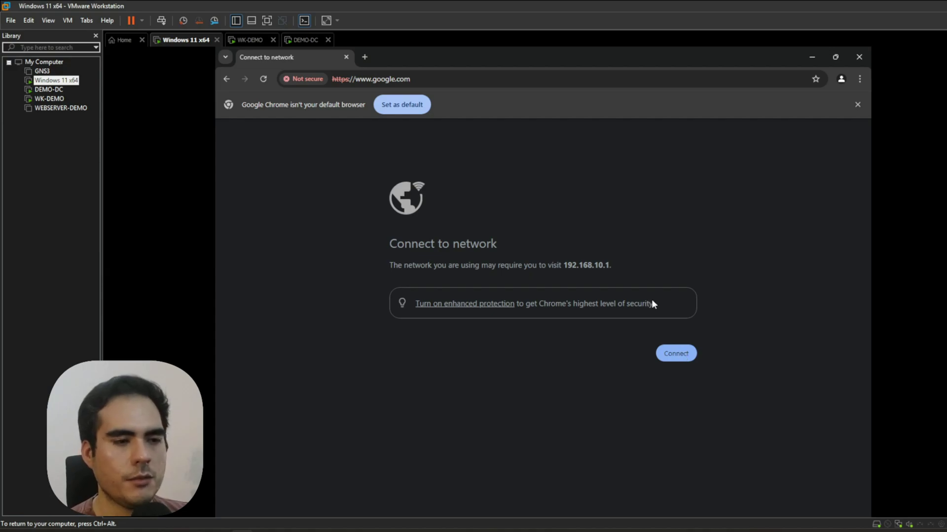
left_click(679, 355)
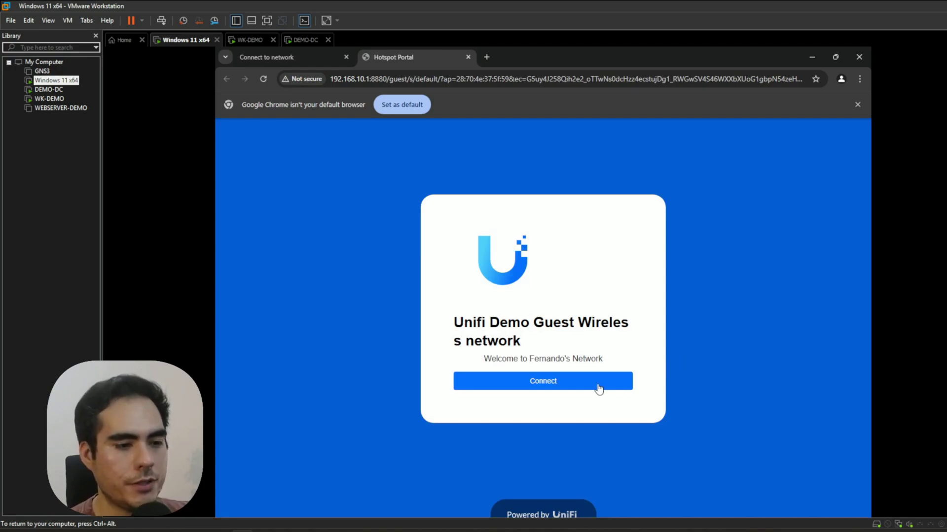
left_click(557, 382)
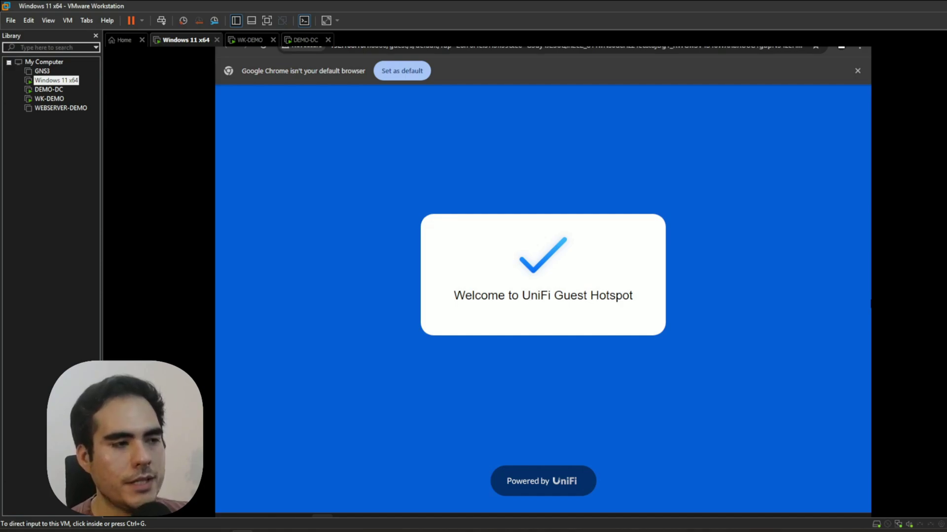
Load Google's homepage in a new tab to confirm internet access.
left_click(629, 68)
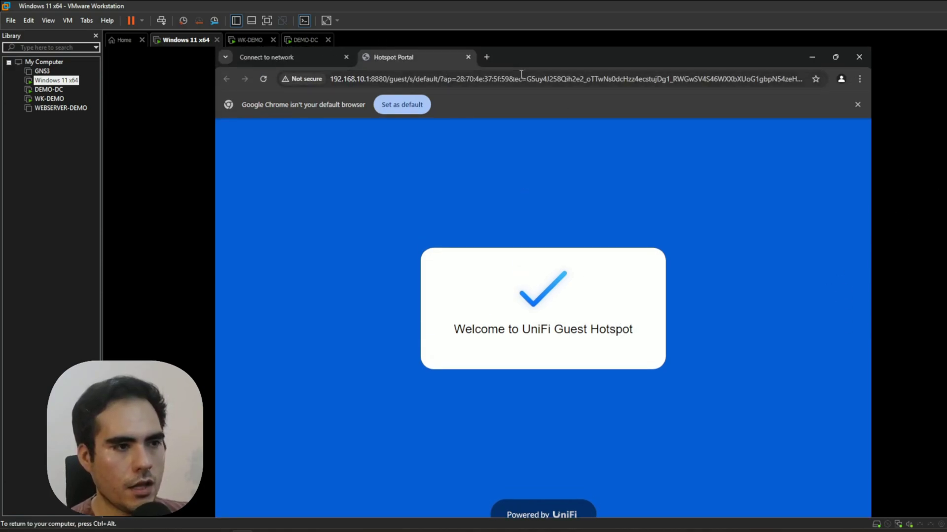
left_click(486, 56)
type("google.com")
key("Return")
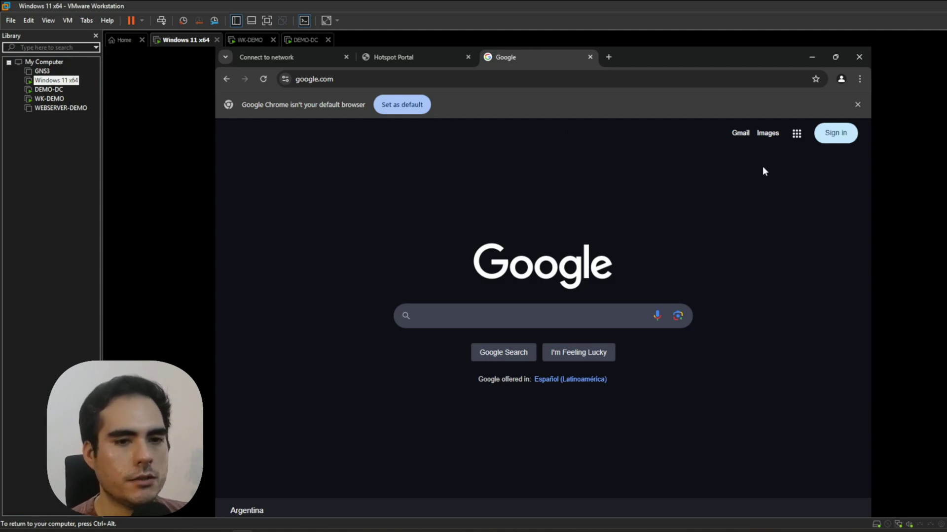
key("ctrl+alt")
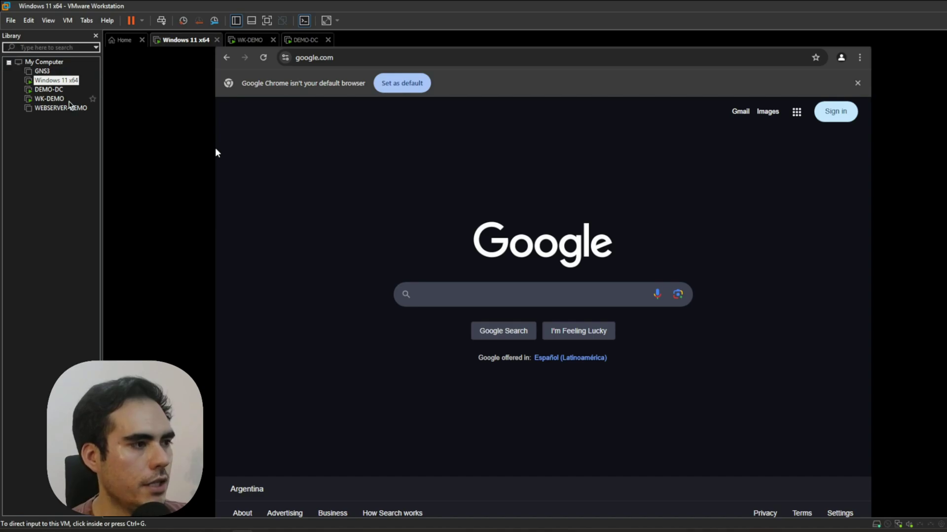
Sign in to the DEMO-DC server via Send Ctrl+Alt+Del and the account password.
left_click(59, 93)
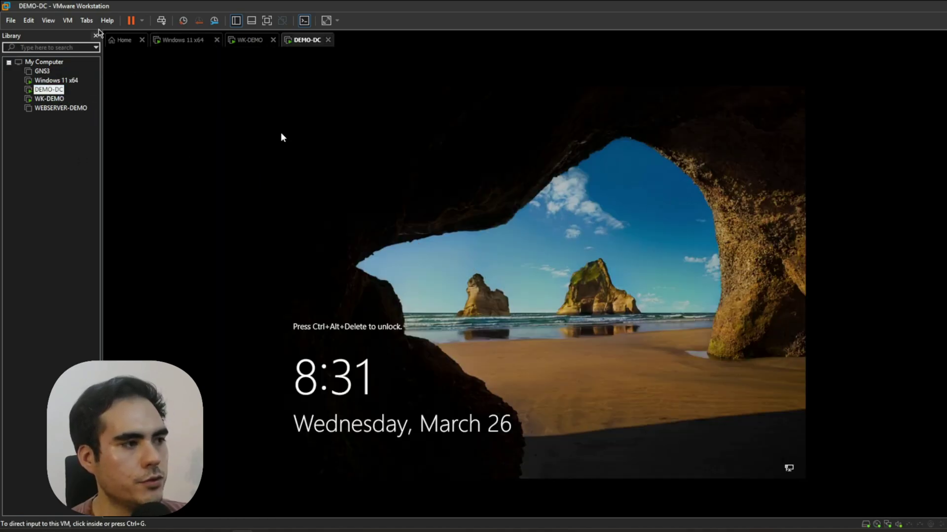
left_click(29, 20)
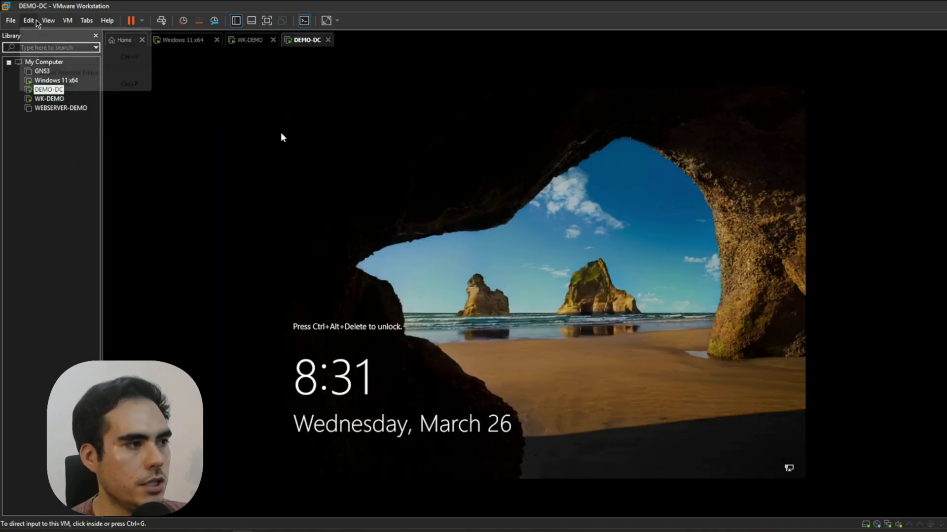
left_click(67, 20)
left_click(90, 75)
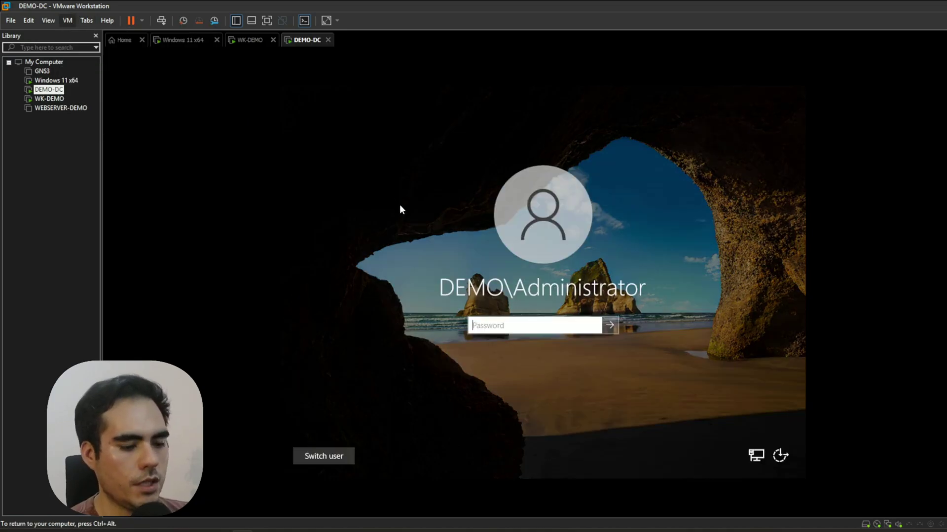
key("Caps_Lock")
type("P@ssw0rd123")
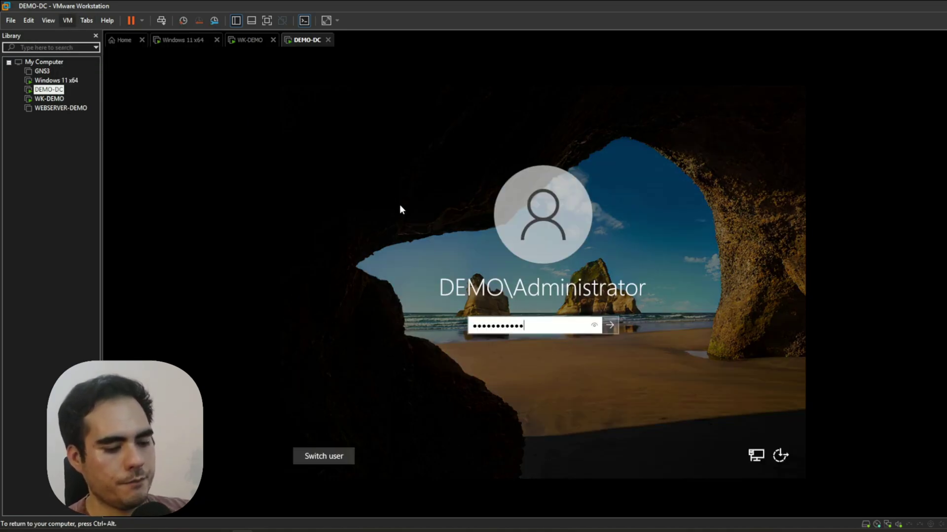
type("456")
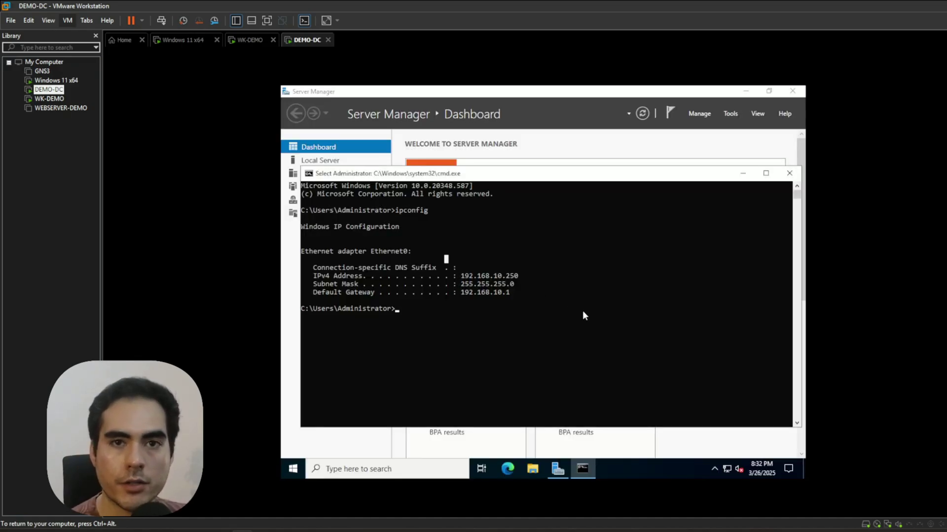
Open the UniFi OS login at 192.168.10.1 in Edge, past the certificate warning.
left_click(507, 468)
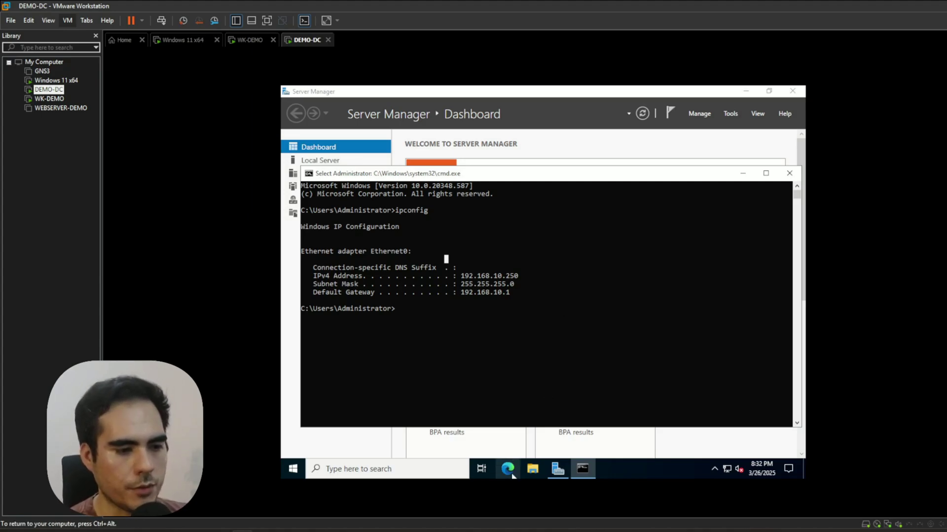
type("19")
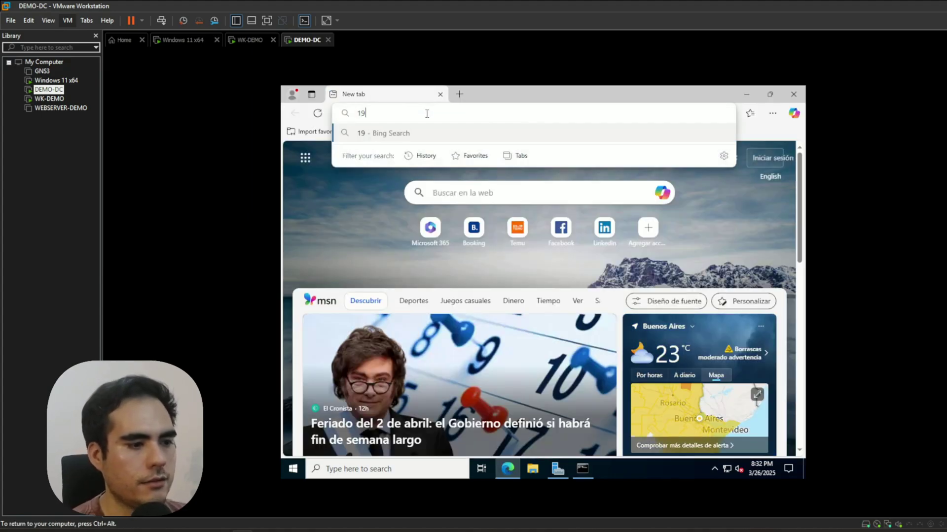
type("2.168.10.10")
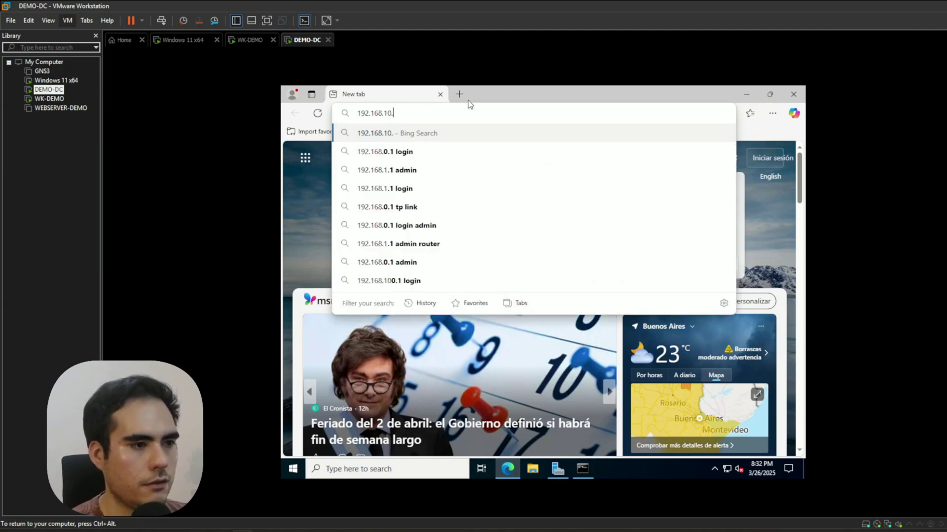
key("Return")
left_click(394, 330)
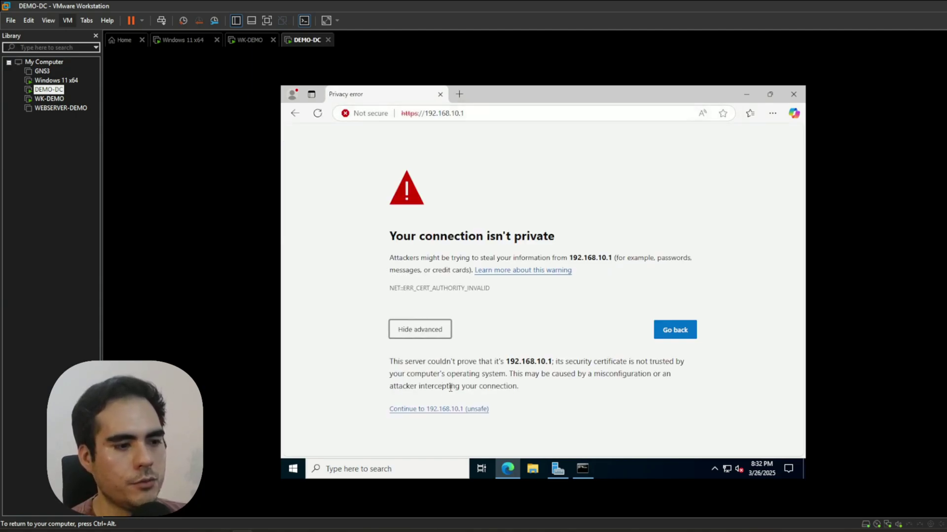
left_click(453, 409)
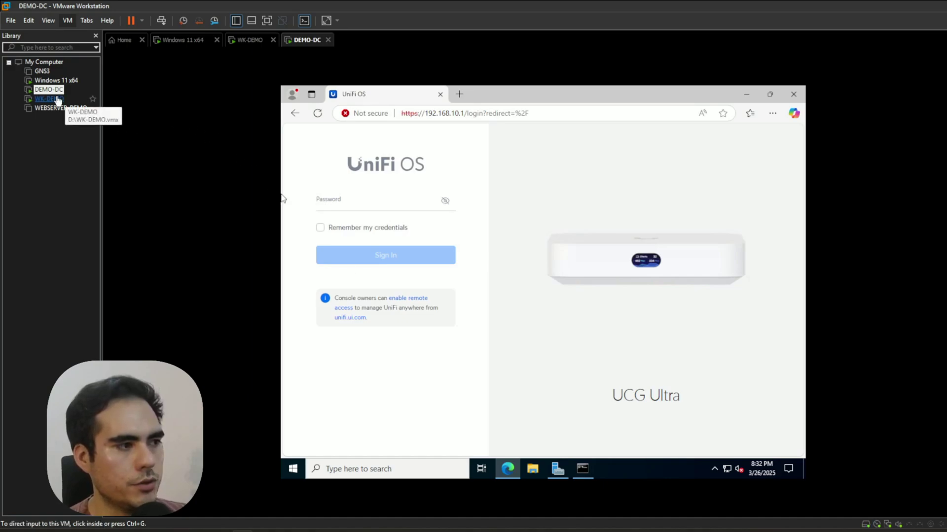
left_click(55, 80)
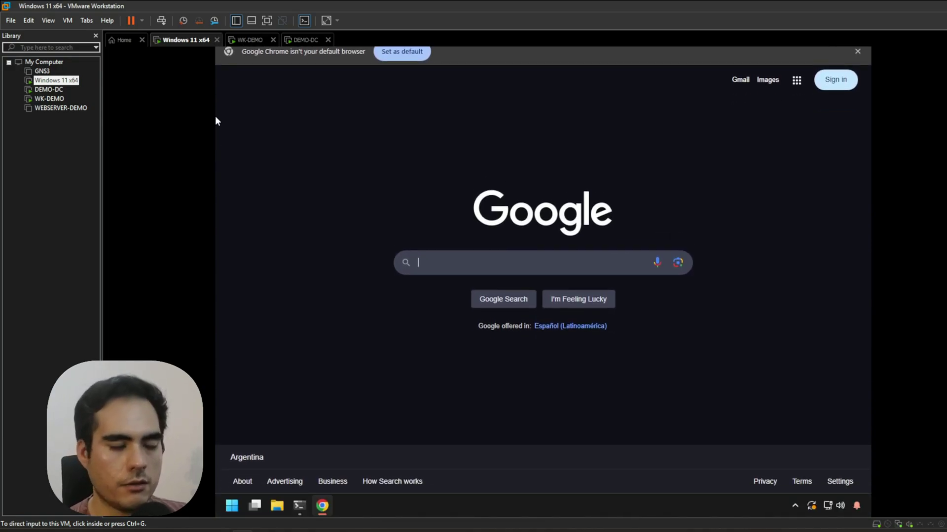
Run 'ping 192.168.10.250 -t' from the guest's Command Prompt; every request times out.
left_click(573, 346)
left_click(293, 506)
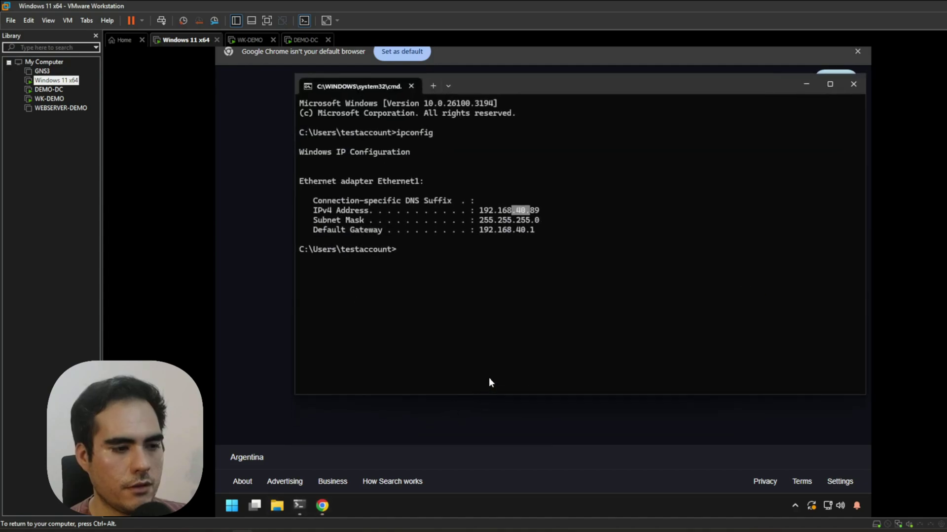
type("ping 192.168.10.250 -t")
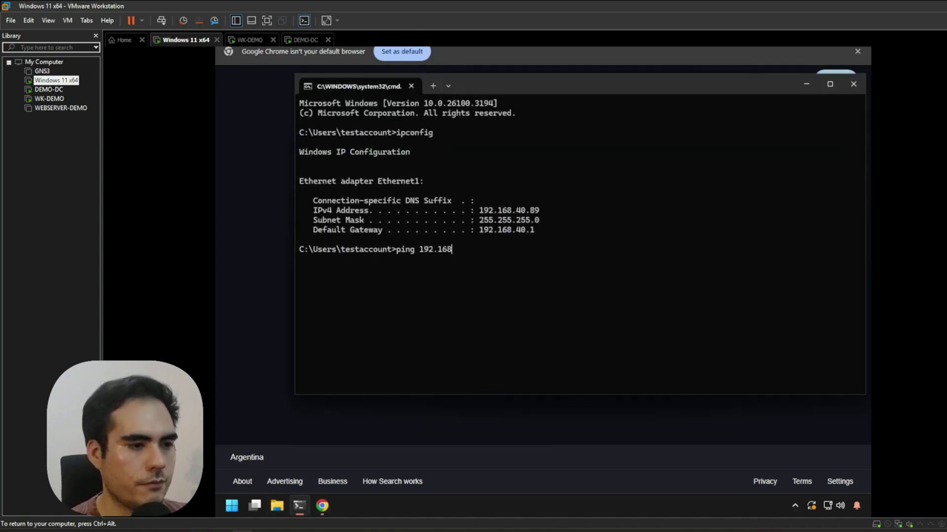
key("Return")
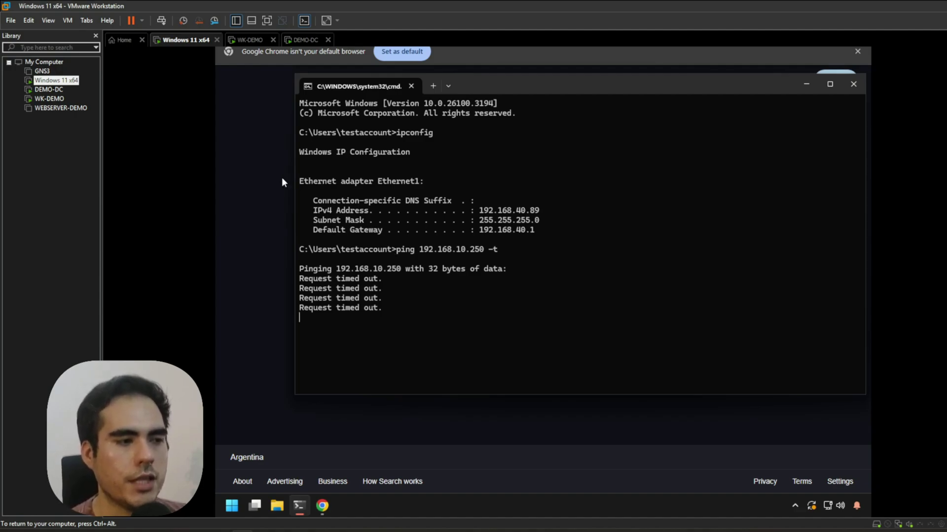
Try opening the gateway page at 192.168.10.1 in Chrome; it times out.
left_click(806, 84)
left_click(522, 94)
left_click(484, 80)
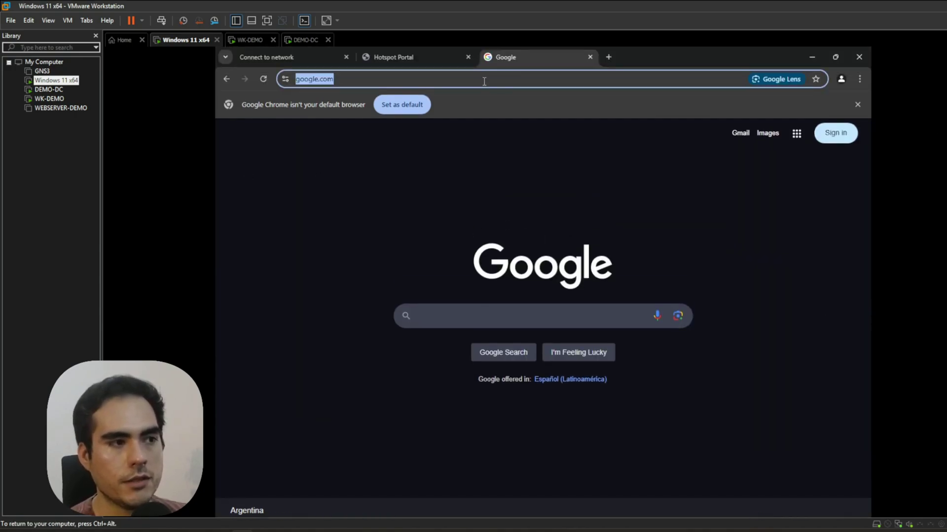
type("192.168.10.1")
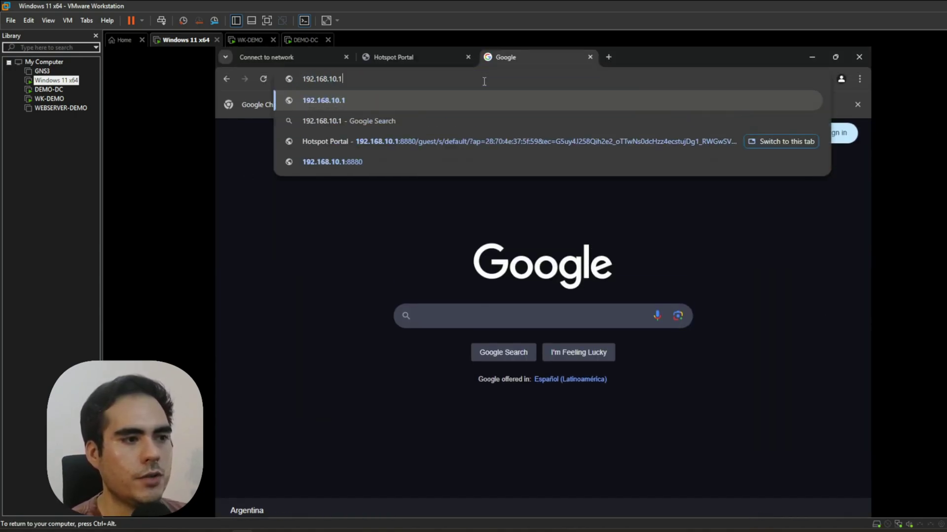
key("Return")
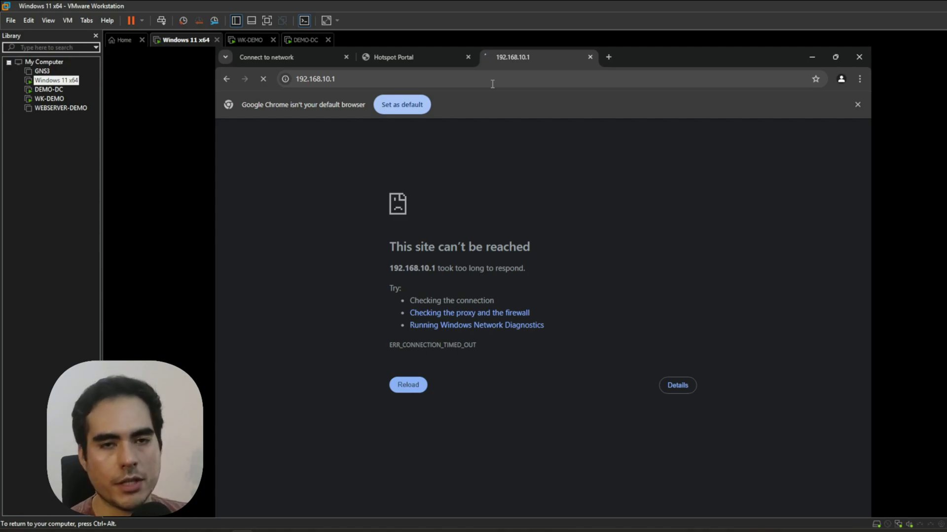
Try the guest gateway address 192.168.40.1 instead.
left_click(492, 83)
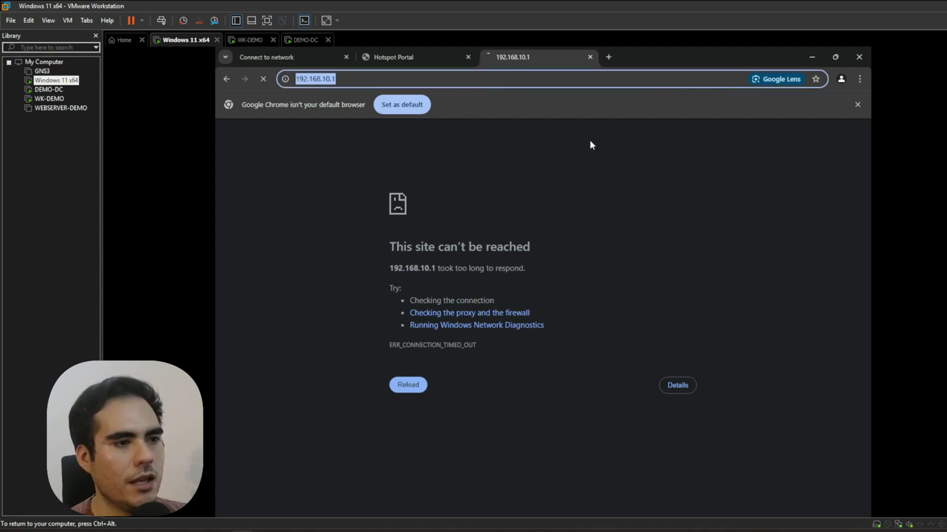
type("192.168.1")
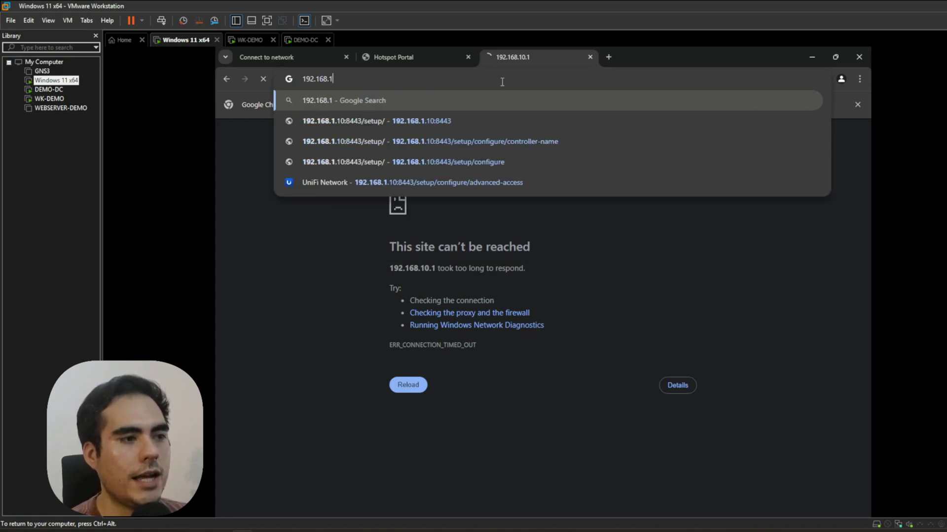
key("BackSpace")
key("BackSpace")
type("40.1")
key("Return")
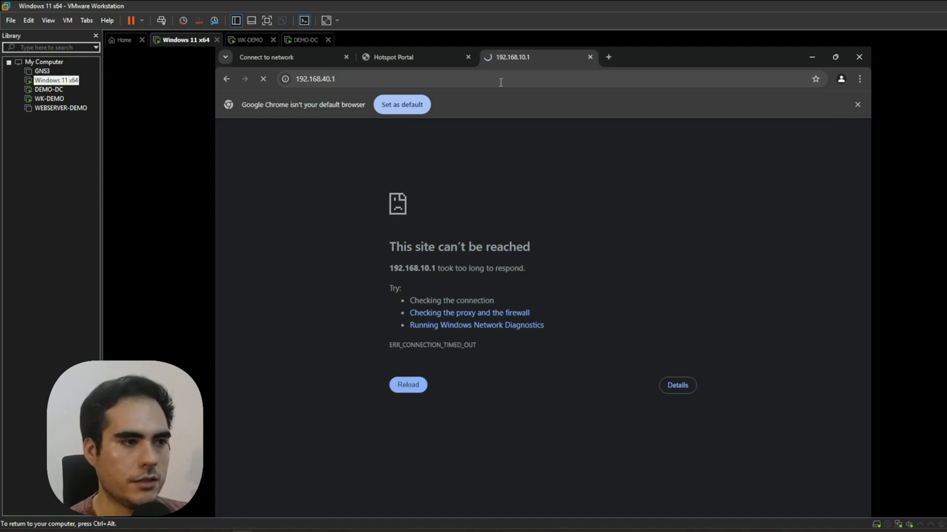
left_click(500, 82)
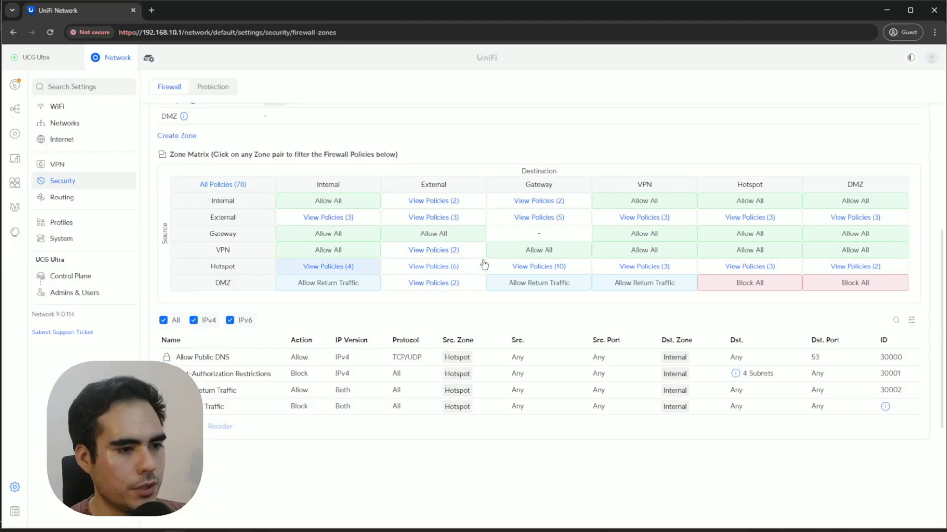
Uncheck Show Landing Page in the Hotspot portal settings and save.
scroll(484, 264, "up", 6)
scroll(465, 270, "down", 3)
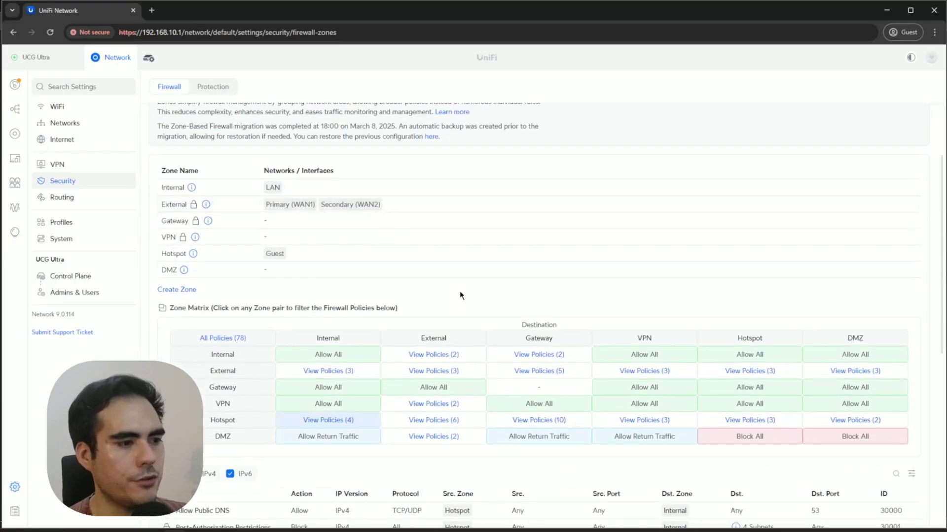
left_click(14, 233)
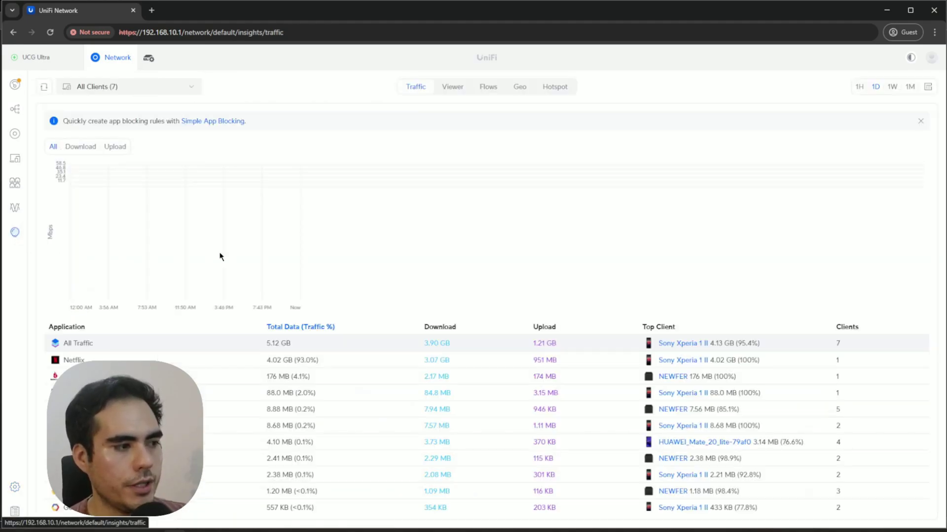
left_click(561, 89)
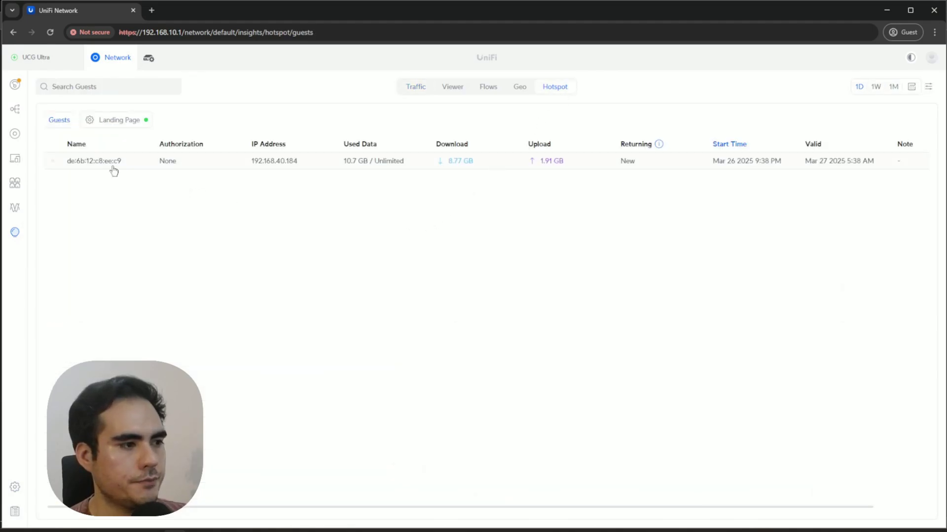
left_click(118, 120)
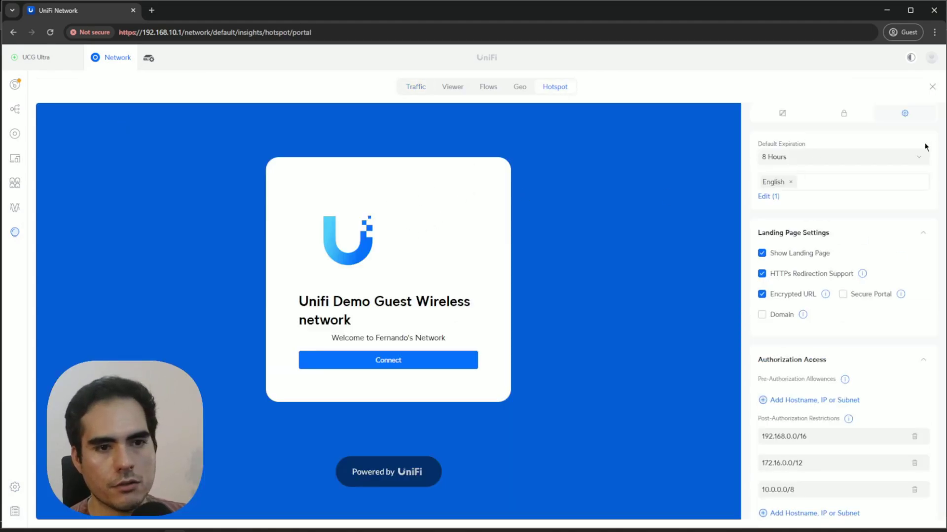
left_click(762, 253)
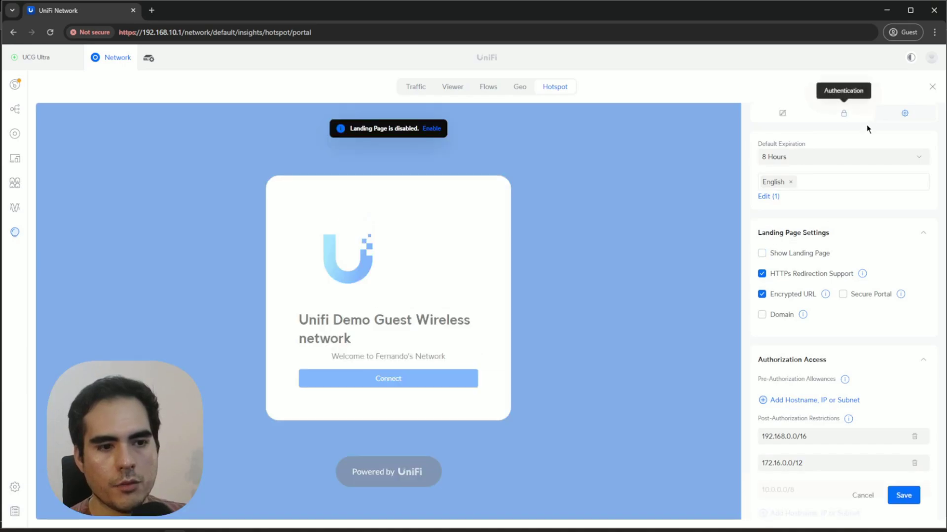
left_click(904, 496)
scroll(801, 468, "down", 2)
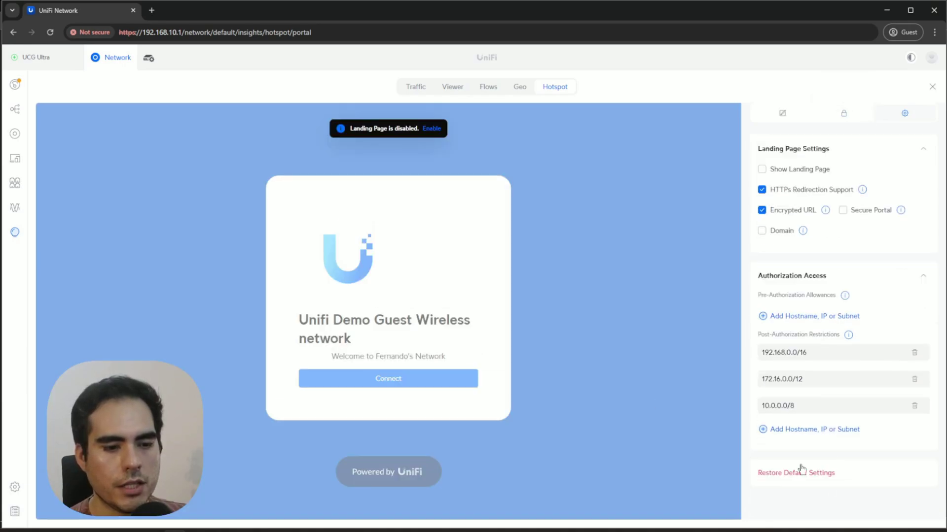
left_click(15, 132)
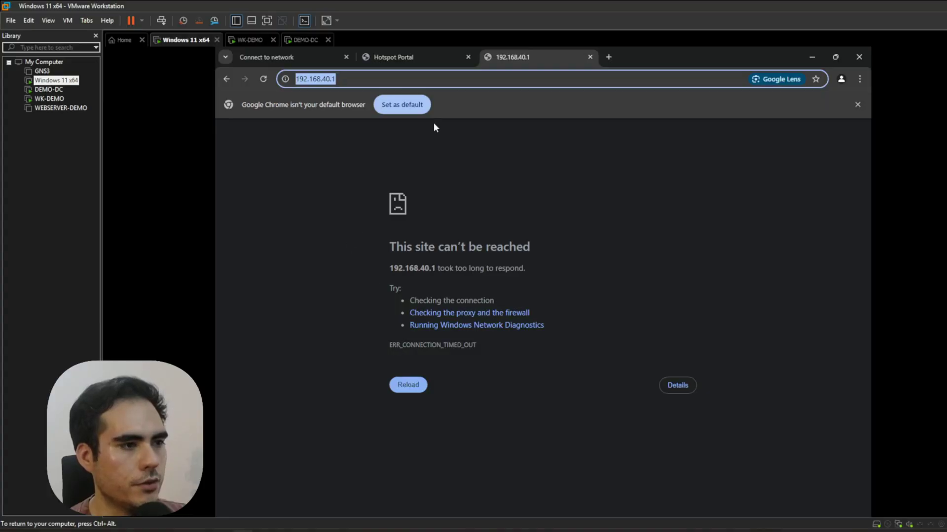
Stop the running ping, then release and renew the VM's IP address with ipconfig.
left_click(859, 56)
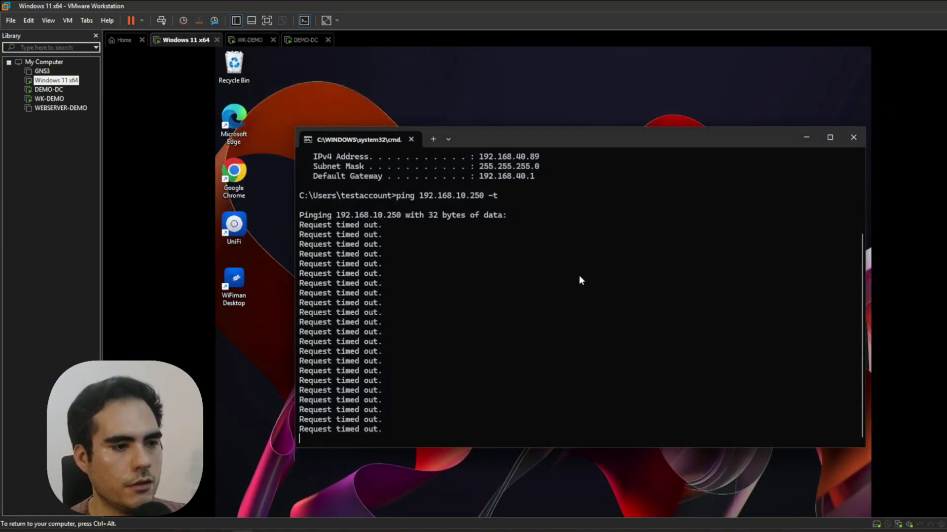
key("ctrl+c")
key("Return")
key("Return")
key("Return")
key("Return")
key("Return")
key("Return")
type("ip")
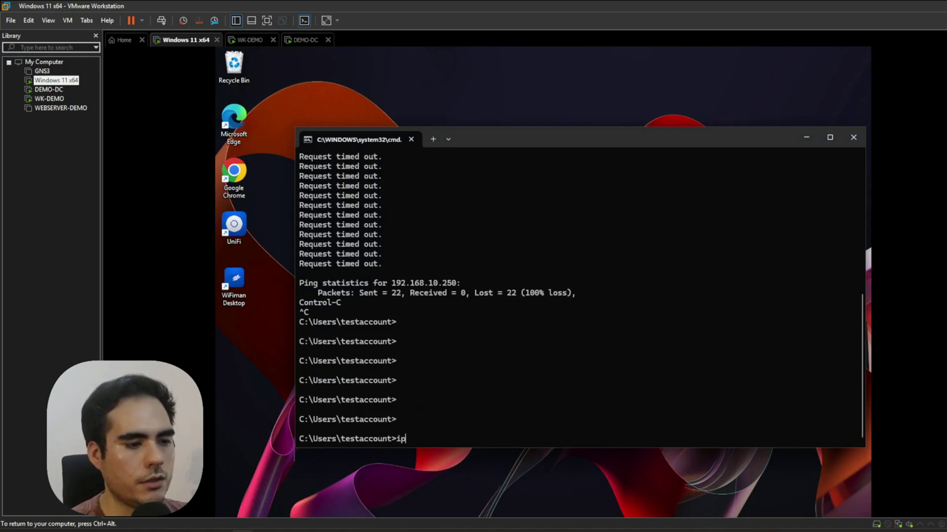
type("config /release")
key("Return")
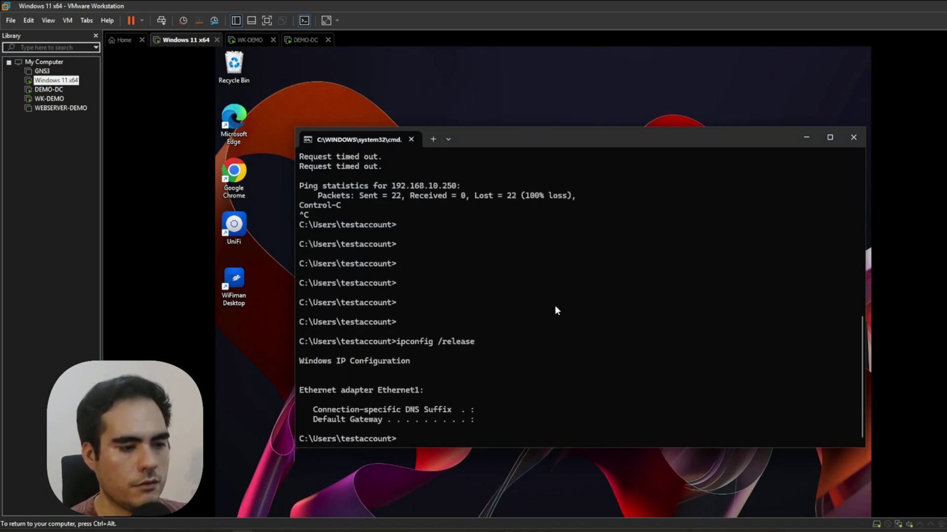
key("Up")
key("BackSpace")
key("BackSpace")
key("BackSpace")
key("BackSpace")
key("BackSpace")
key("BackSpace")
type("enew")
key("Return")
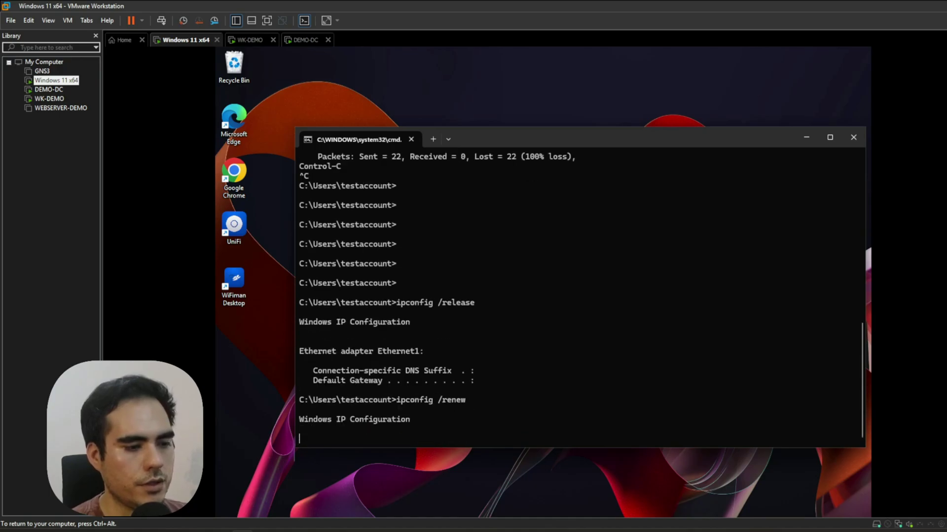
Launch Chrome on the VM desktop and go to google.com in a new tab.
left_click(806, 137)
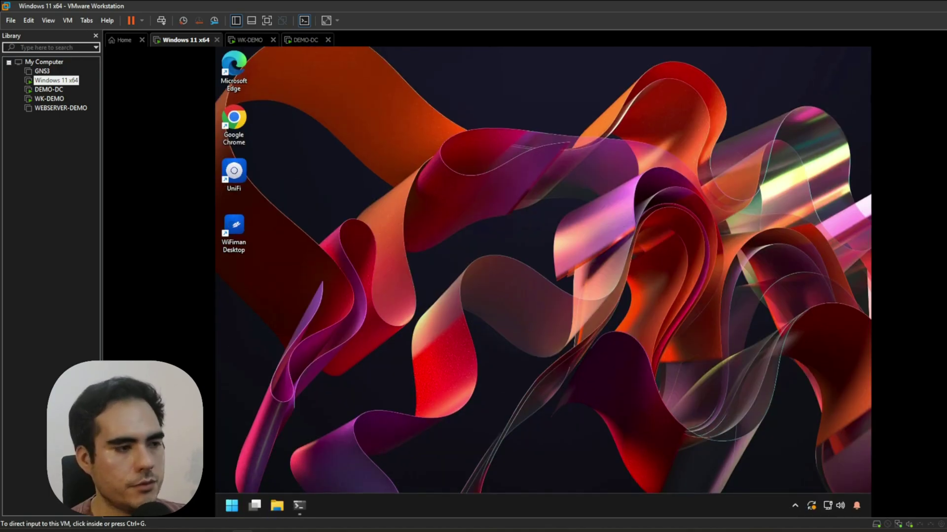
double_click(233, 121)
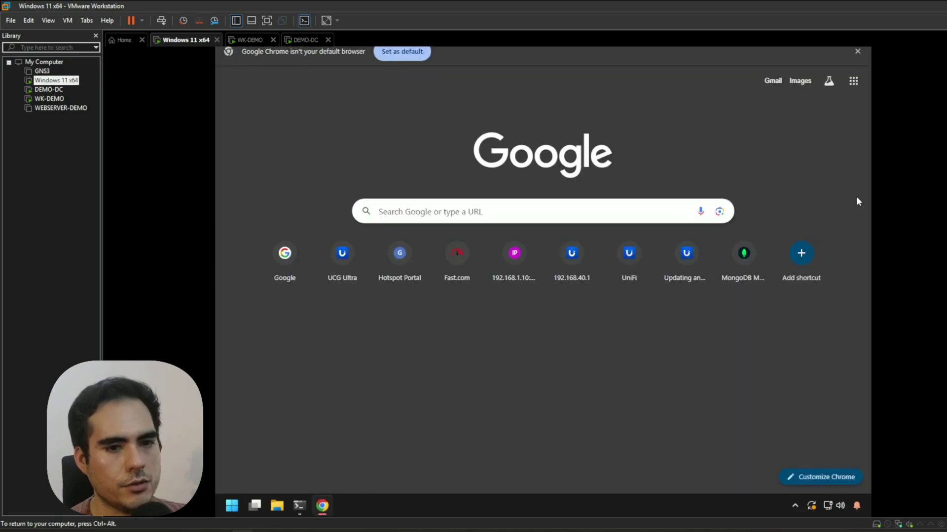
left_click(365, 58)
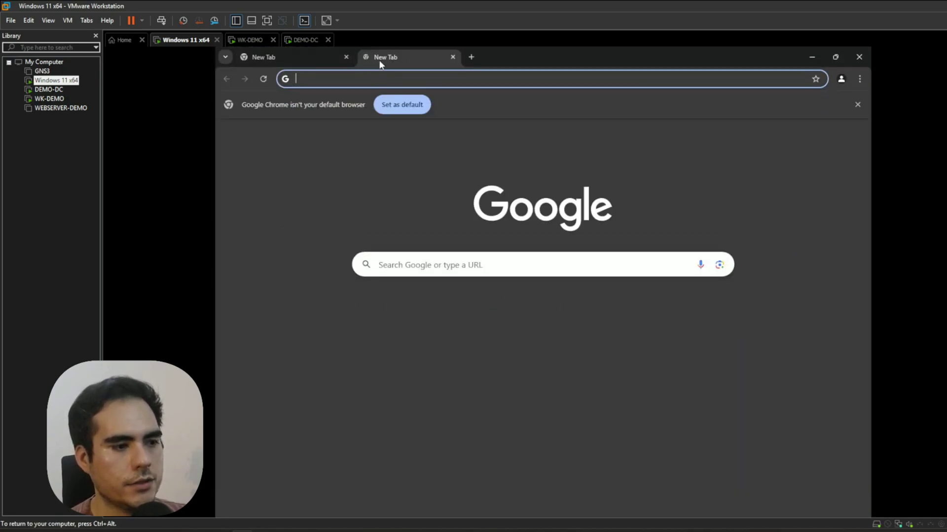
type("google.com")
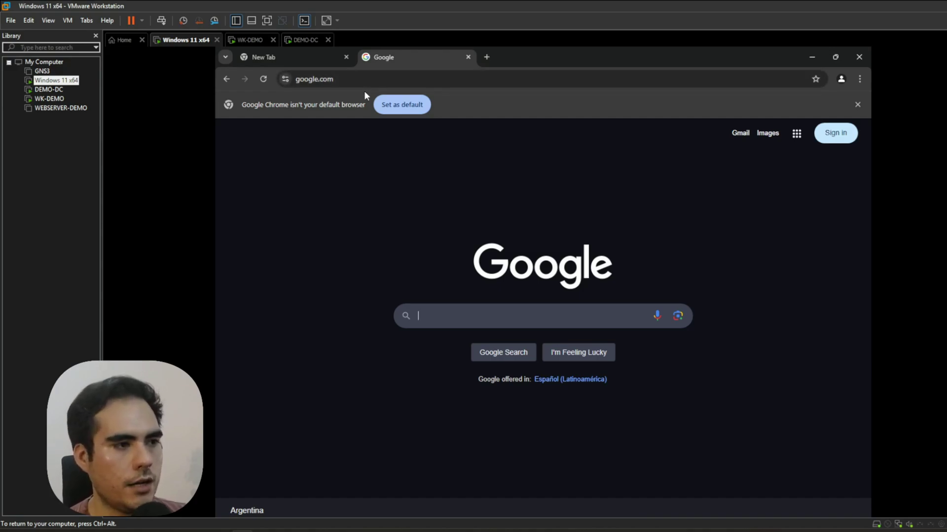
key("ctrl+alt")
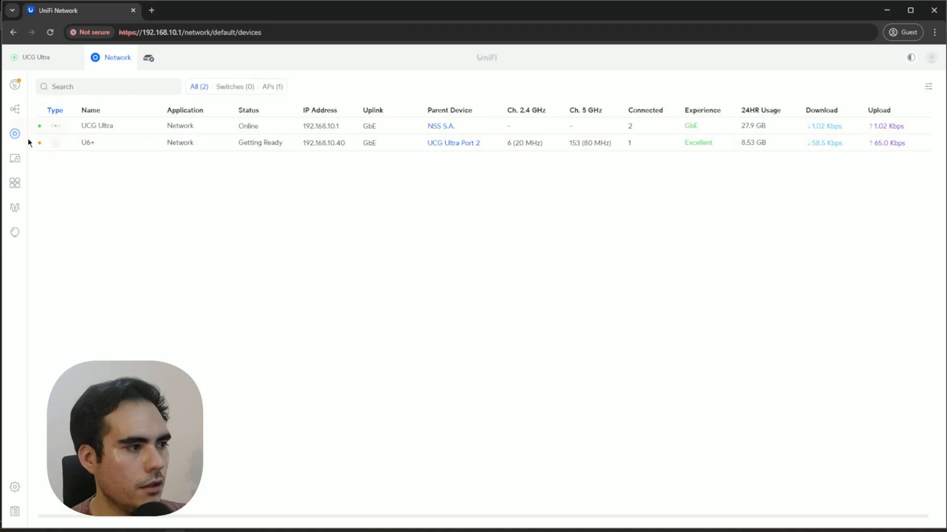
Open the Guest WiFi settings, try the Captive Portal option, then cancel to discard it.
left_click(15, 487)
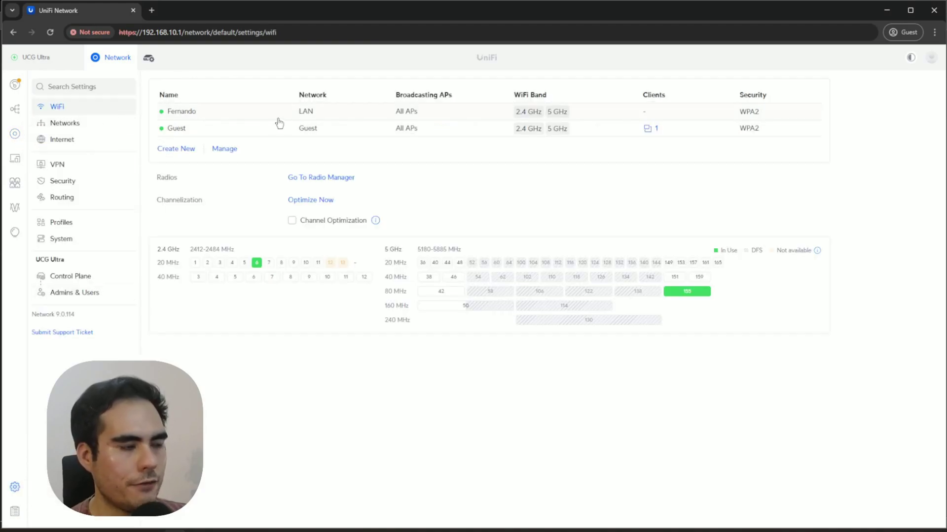
left_click(231, 129)
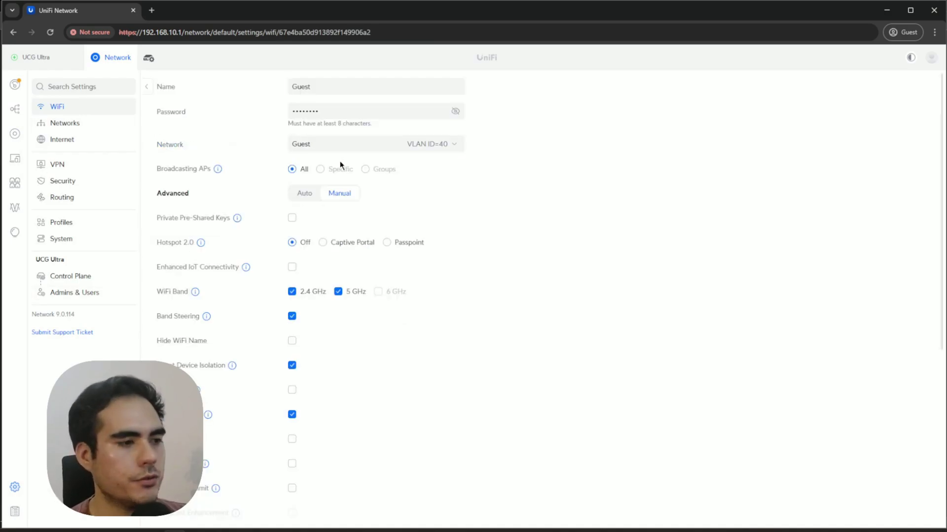
mouse_move(202, 242)
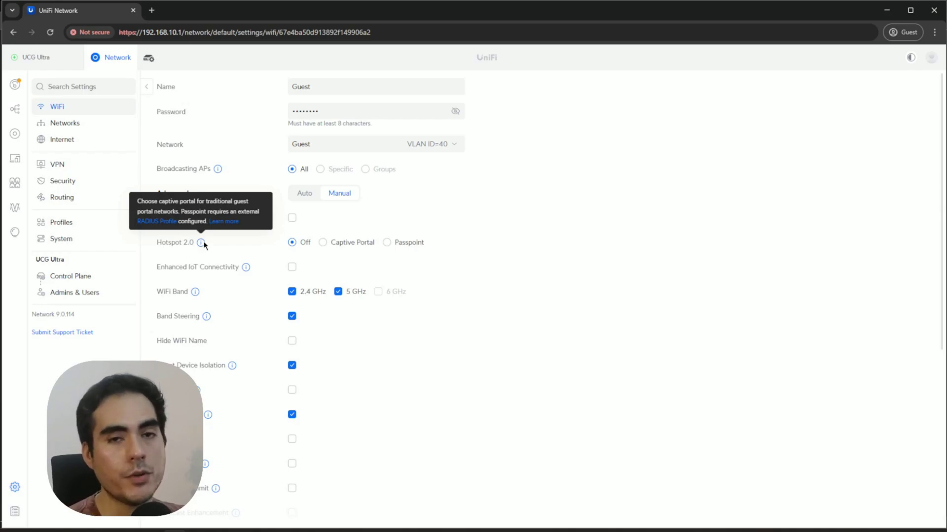
left_click(329, 248)
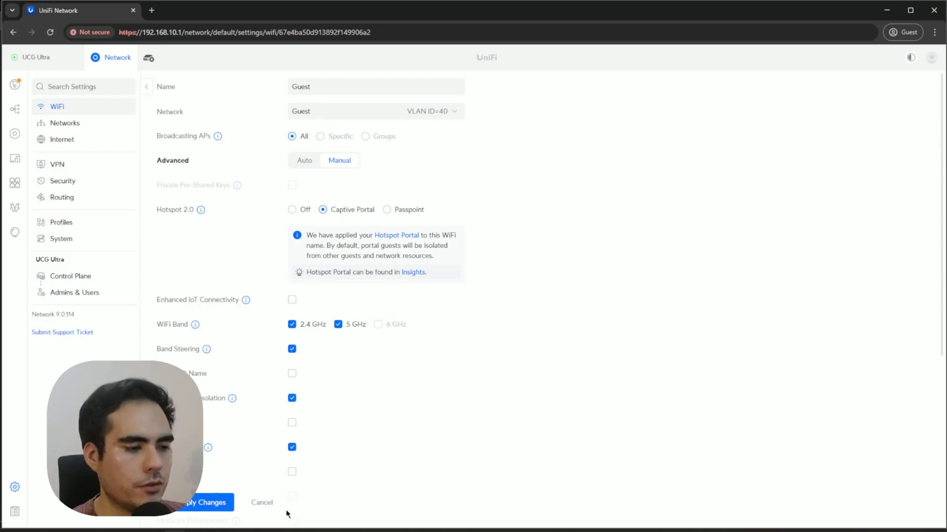
left_click(261, 503)
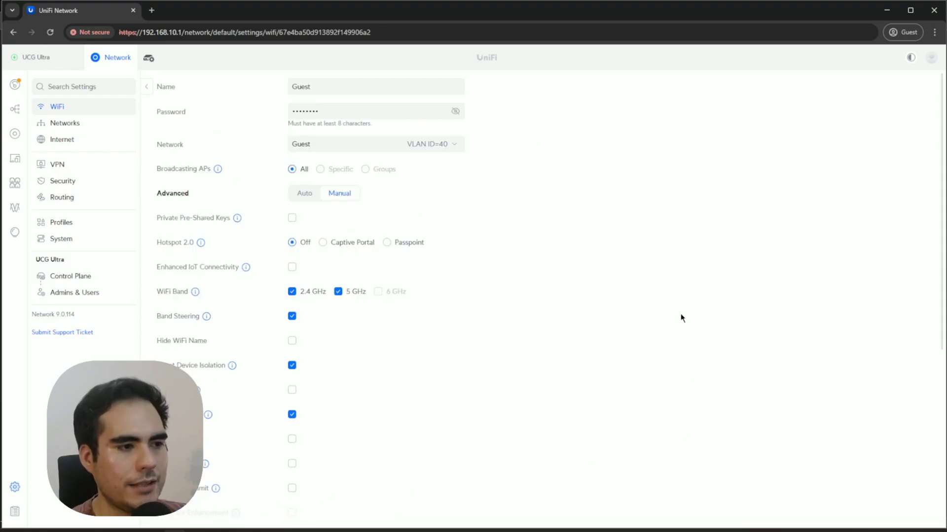
Go to the Firewall zones page and open a blank Create Zone form.
left_click(15, 134)
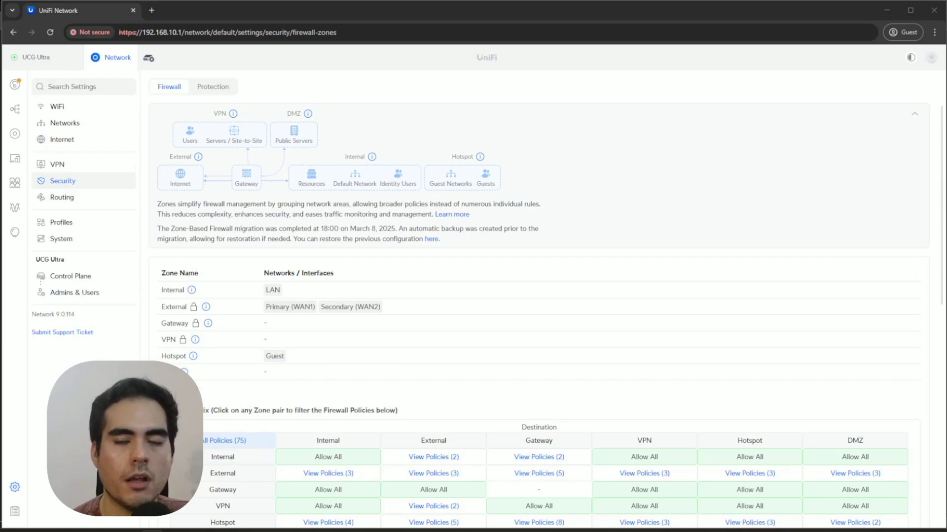
left_click(205, 397)
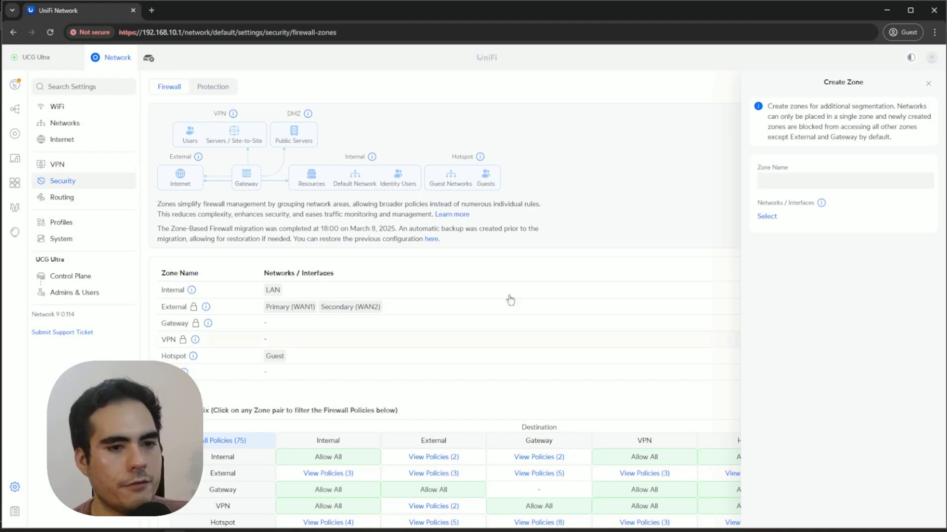
Name the new zone Guest, attach the Guest network, add it and confirm the move.
left_click(811, 180)
type("Guest")
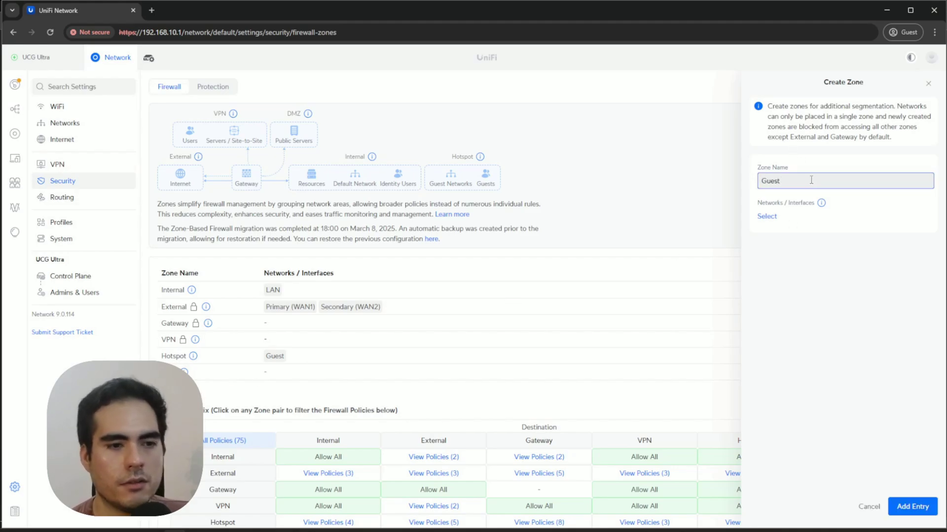
left_click(775, 219)
left_click(780, 270)
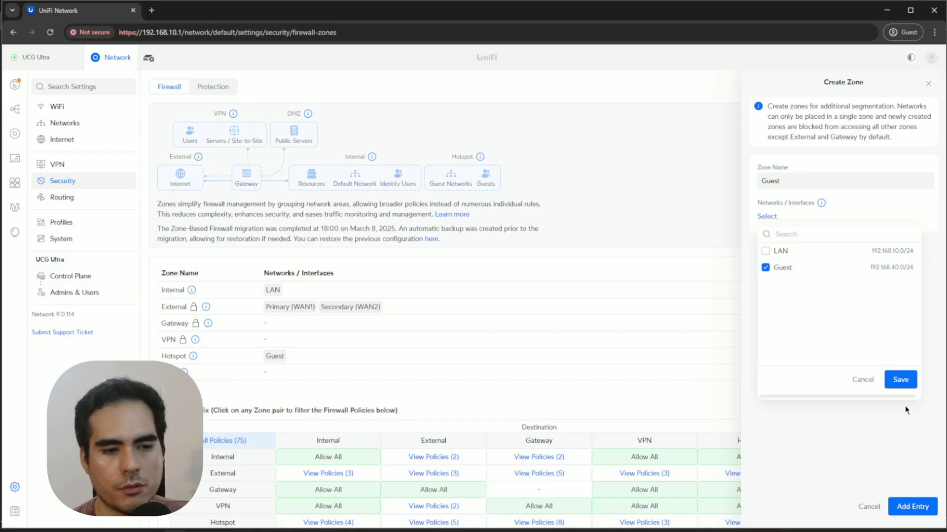
left_click(900, 379)
left_click(915, 506)
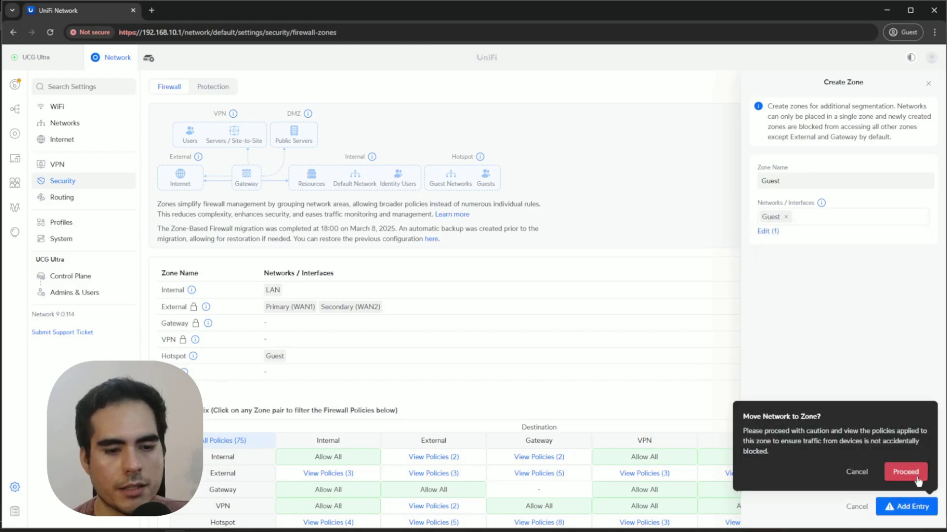
left_click(906, 472)
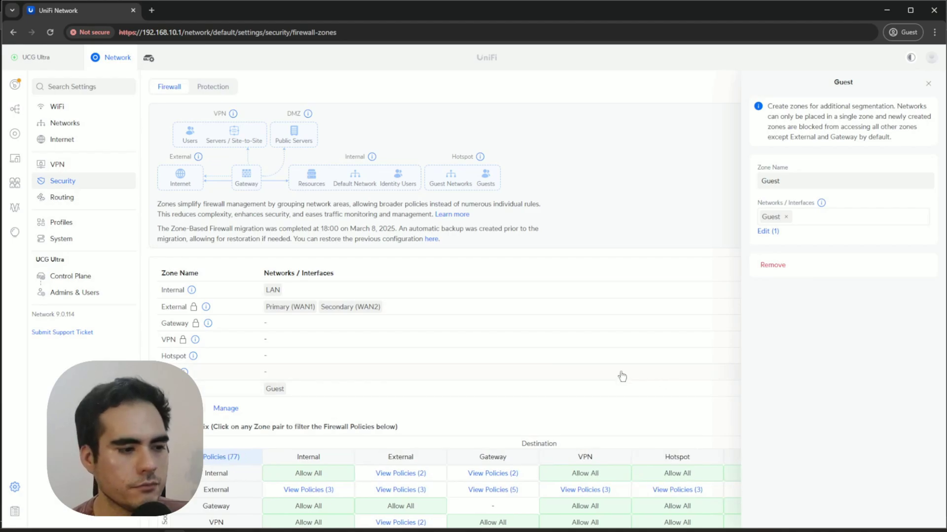
Filter the policy list by the Guest-to-Internal Block All cell in the Zone Matrix.
scroll(429, 340, "down", 3)
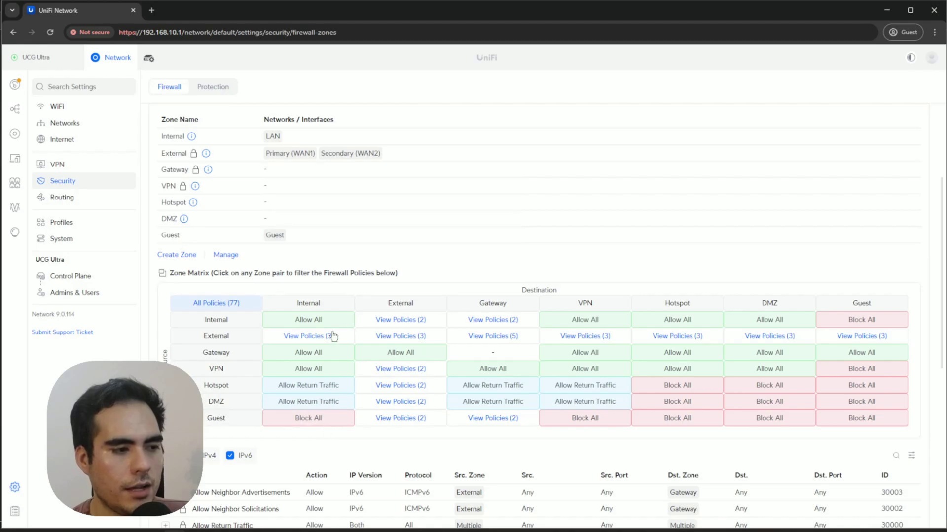
left_click(301, 420)
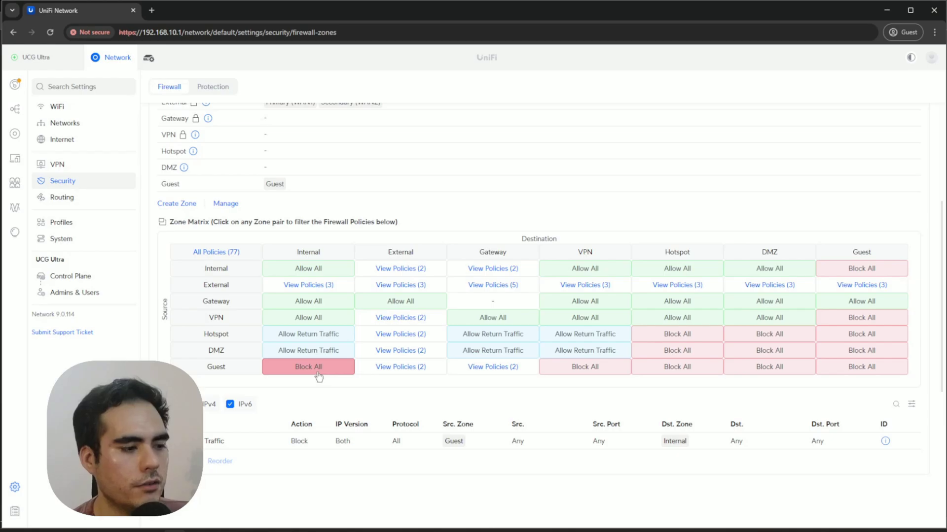
mouse_move(242, 530)
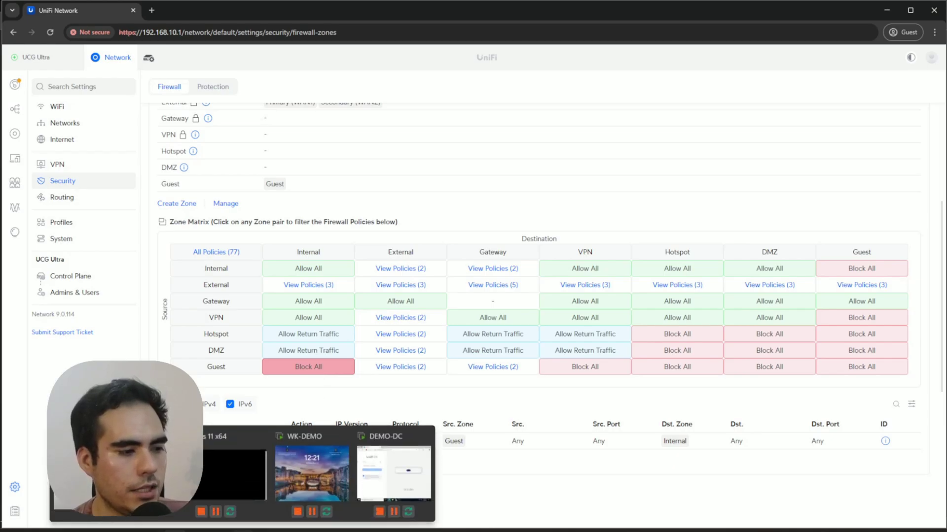
On the Windows 11 VM, run a continuous ping to 192.168.10.250 in Command Prompt.
left_click(244, 481)
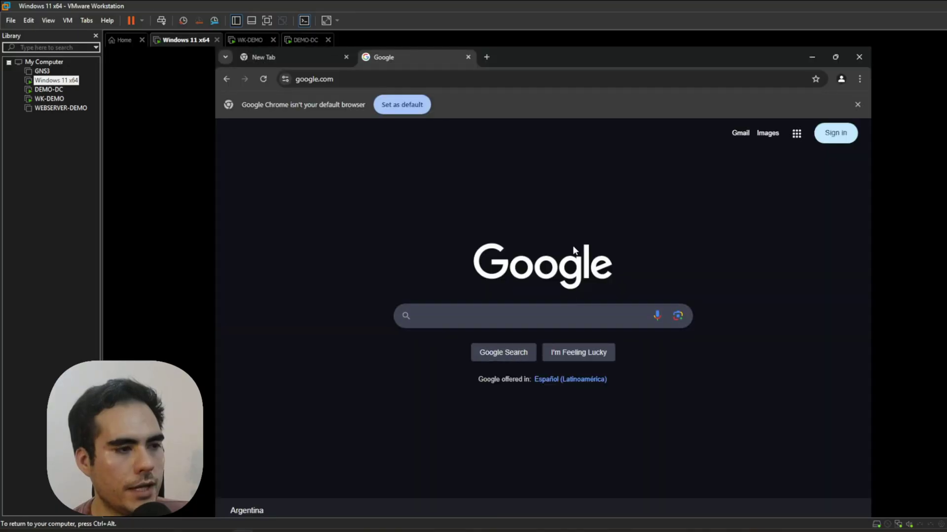
left_click(395, 75)
key("Escape")
key("ctrl+alt")
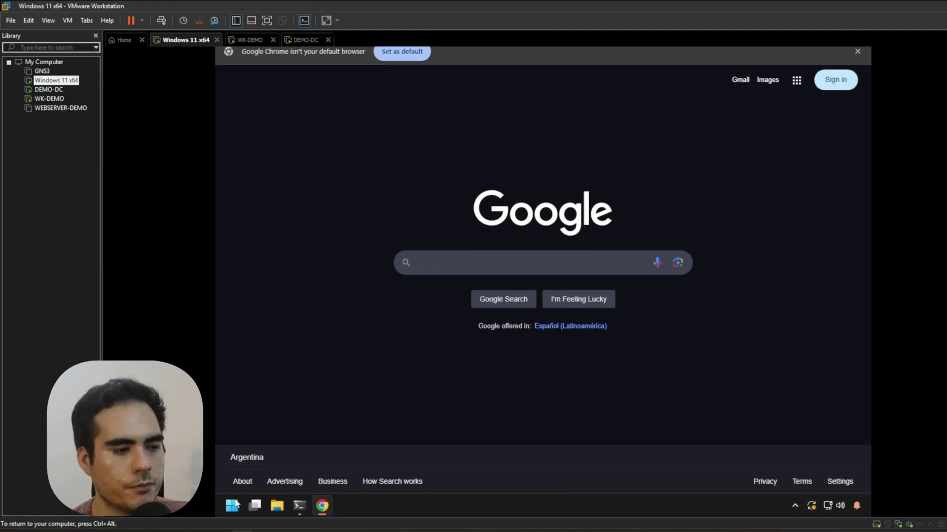
left_click(300, 506)
type("ip")
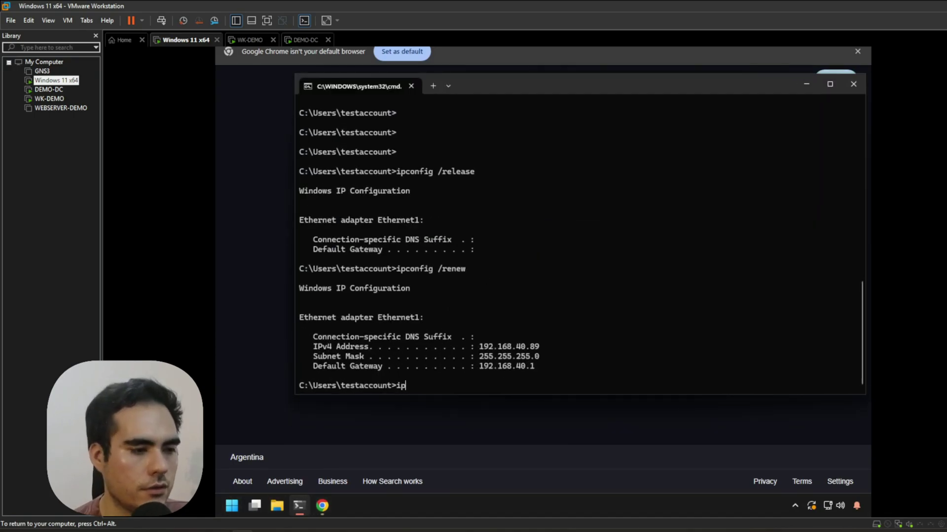
key("BackSpace")
key("BackSpace")
key("alt+Tab")
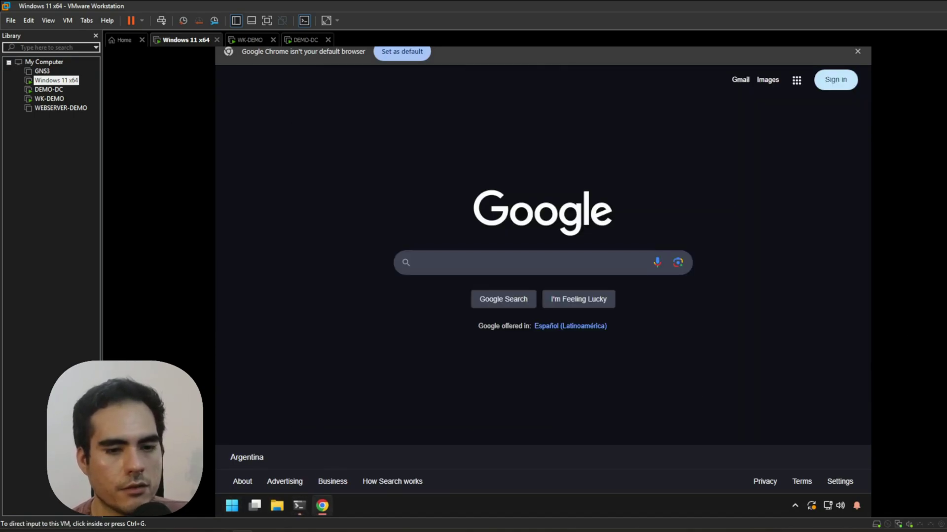
left_click(451, 78)
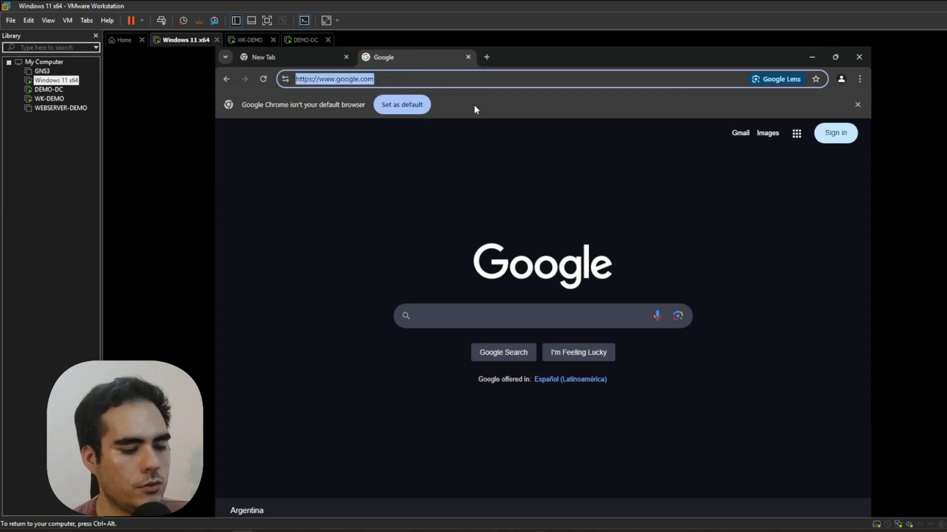
left_click(299, 506)
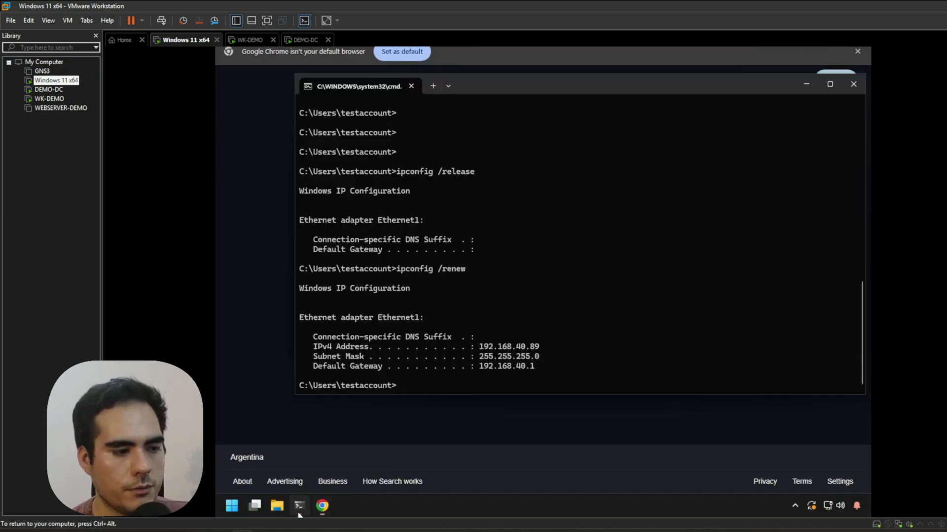
type("ping 192.168")
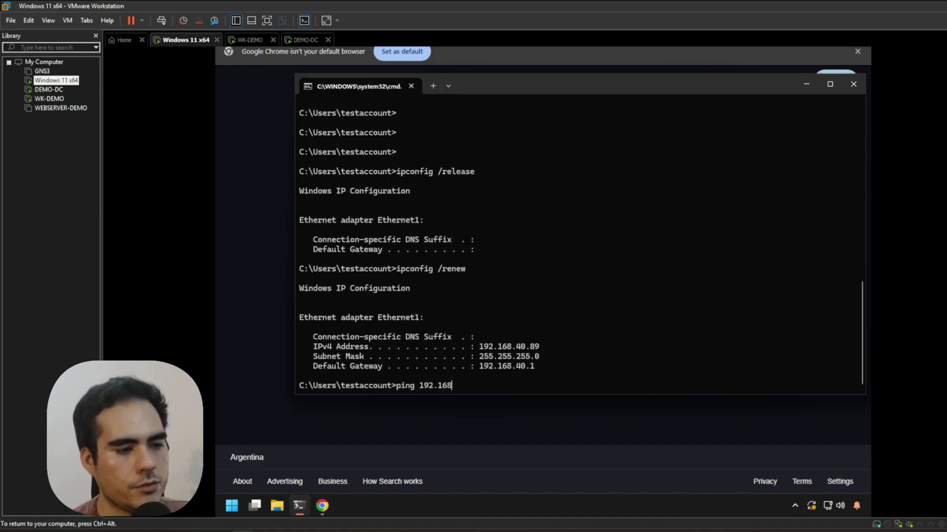
type(".10.250 -t")
key("Return")
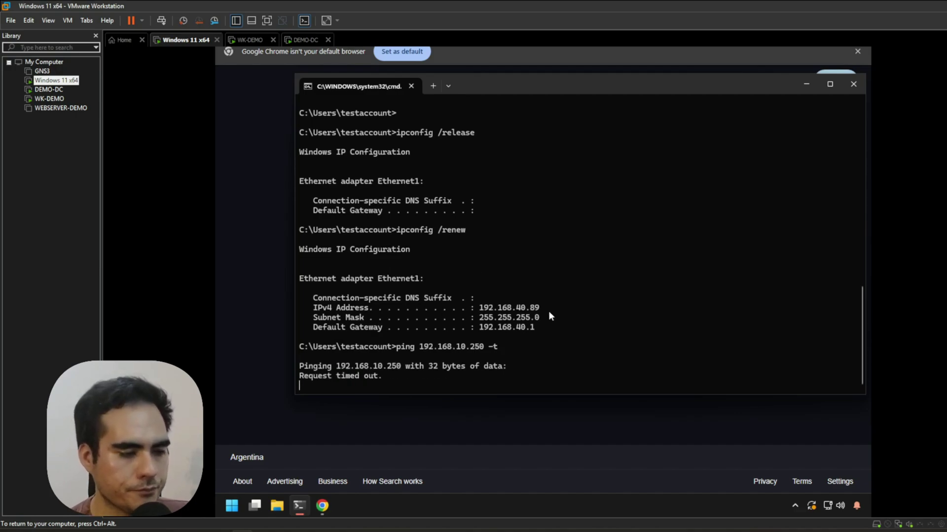
Maximize Chrome and browse to the gateway at 192.168.40.1.
left_click(529, 424)
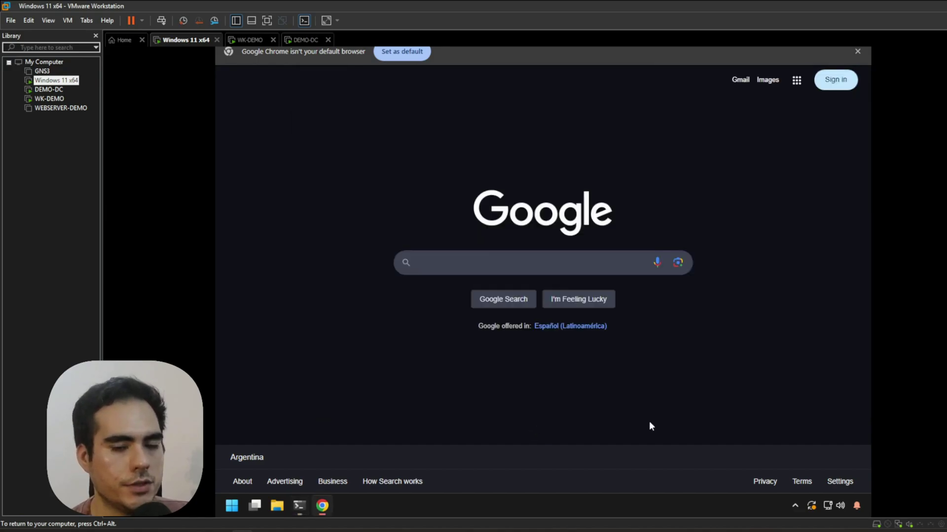
key("super+Up")
left_click(354, 78)
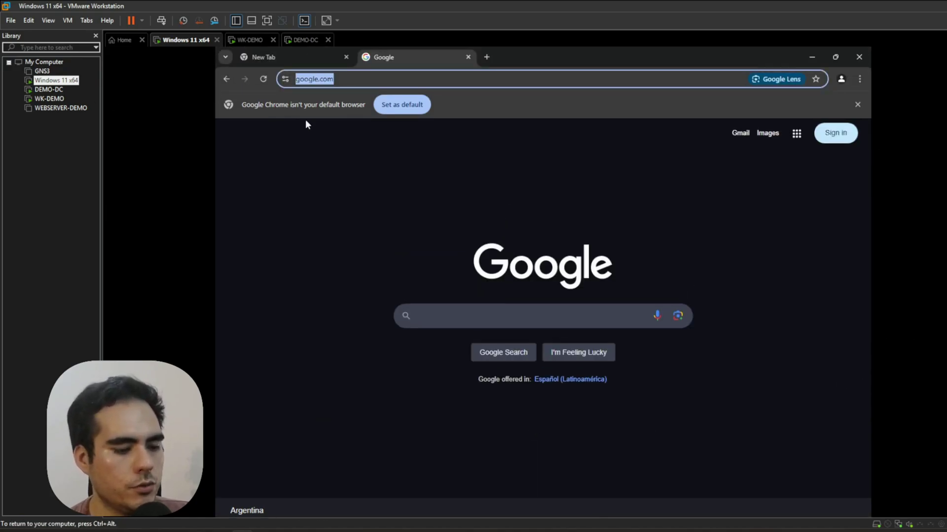
type("192.168.40.")
key("Return")
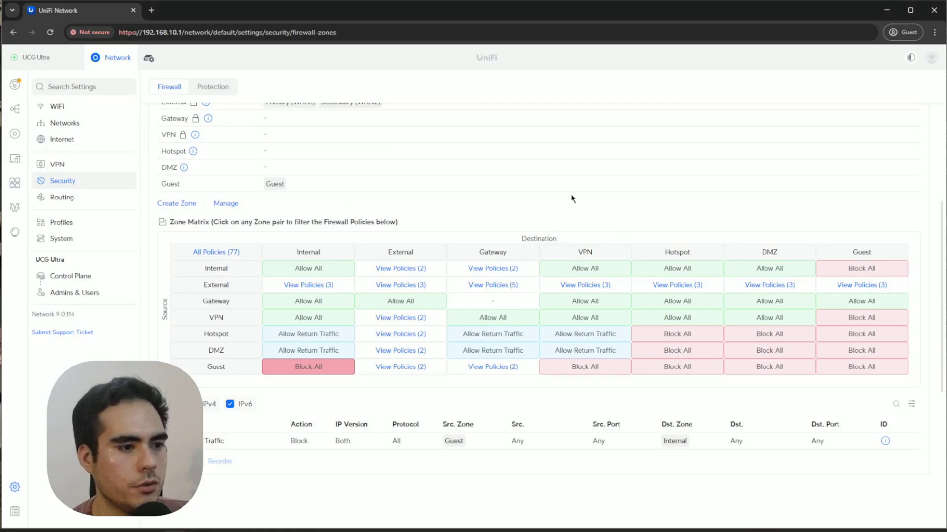
Open a Create Policy form below the Guest-to-Internal policy list.
scroll(555, 477, "down", 2)
scroll(486, 465, "up", 2)
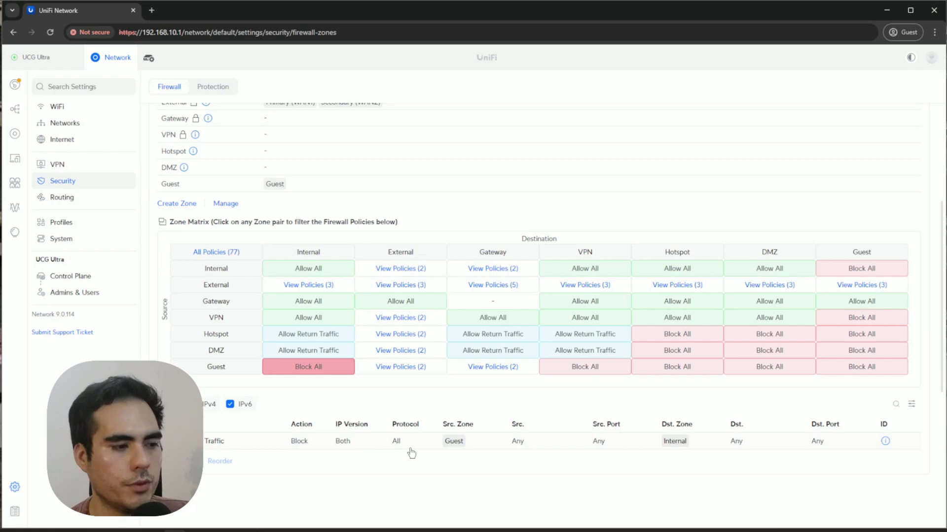
scroll(409, 449, "down", 2)
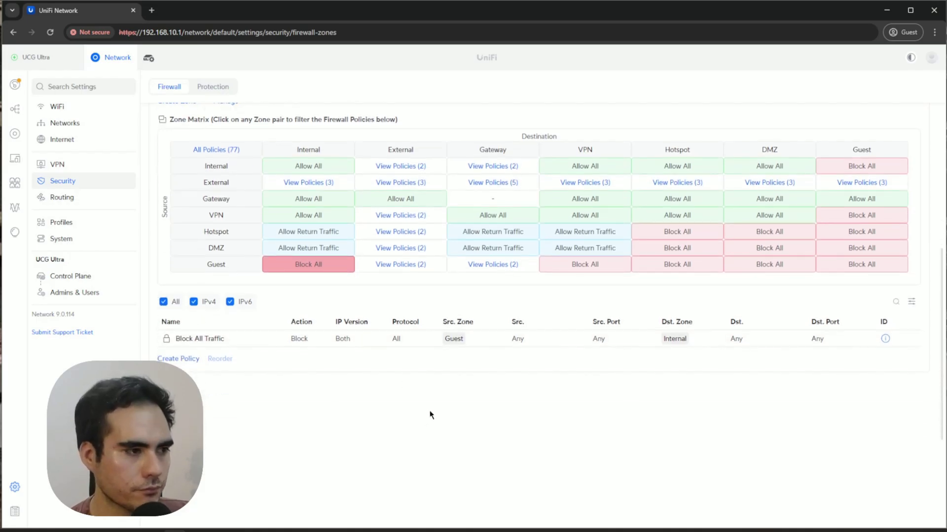
scroll(428, 415, "up", 1)
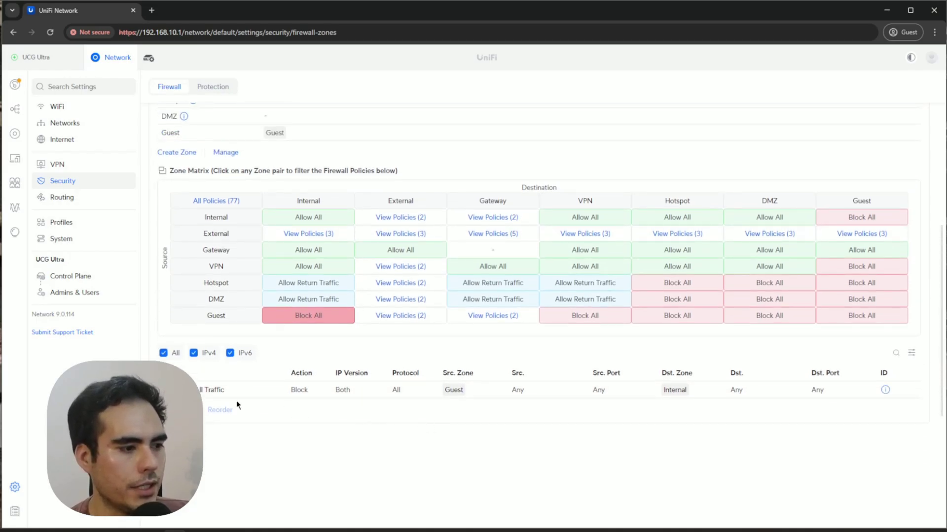
left_click(188, 410)
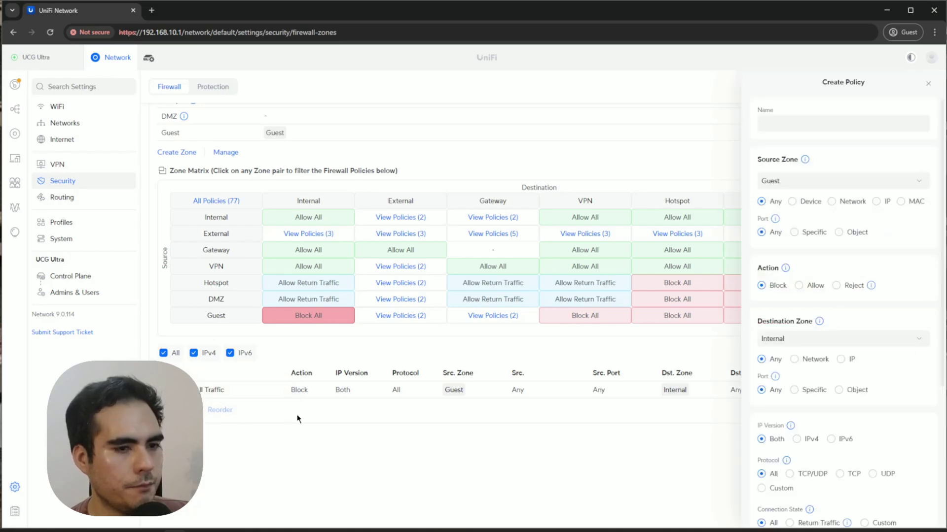
Name the policy 'Block management' with source zone Guest and destination zone Gateway.
left_click(795, 125)
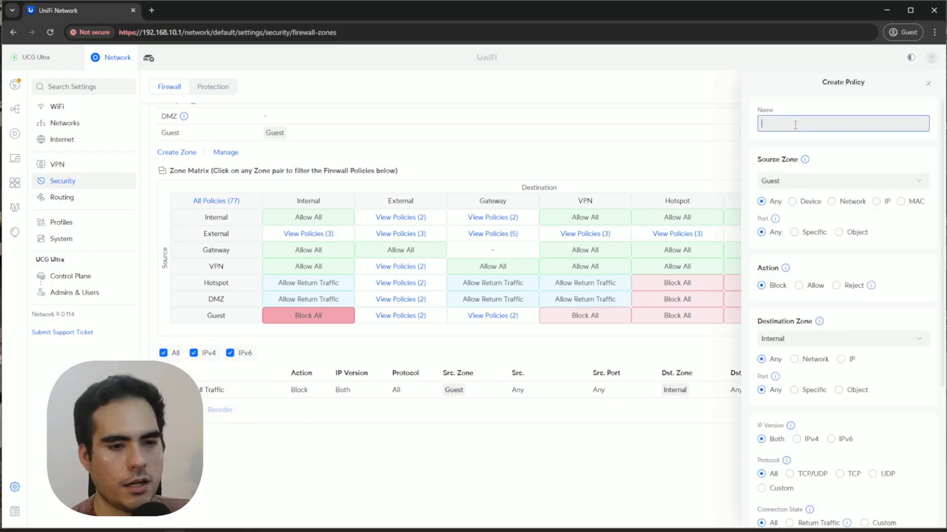
type("Block management")
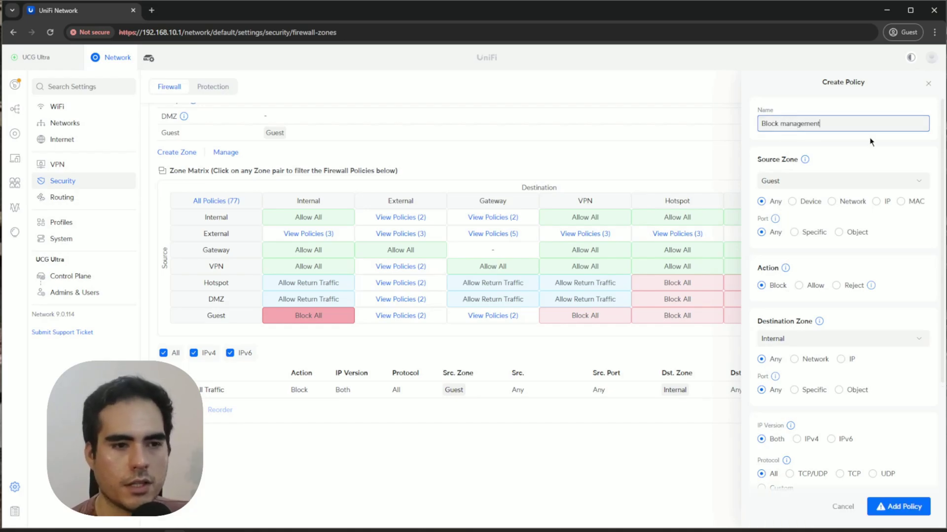
mouse_move(805, 162)
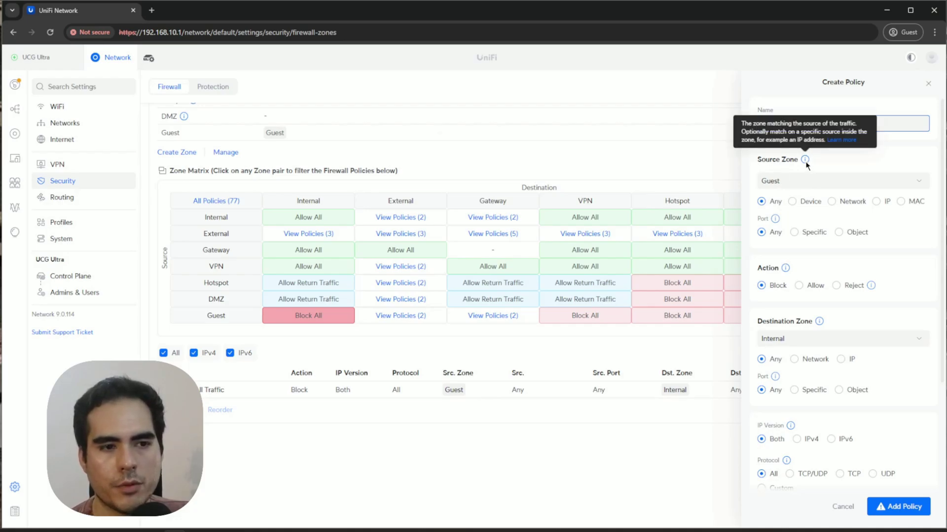
left_click(843, 181)
left_click(885, 110)
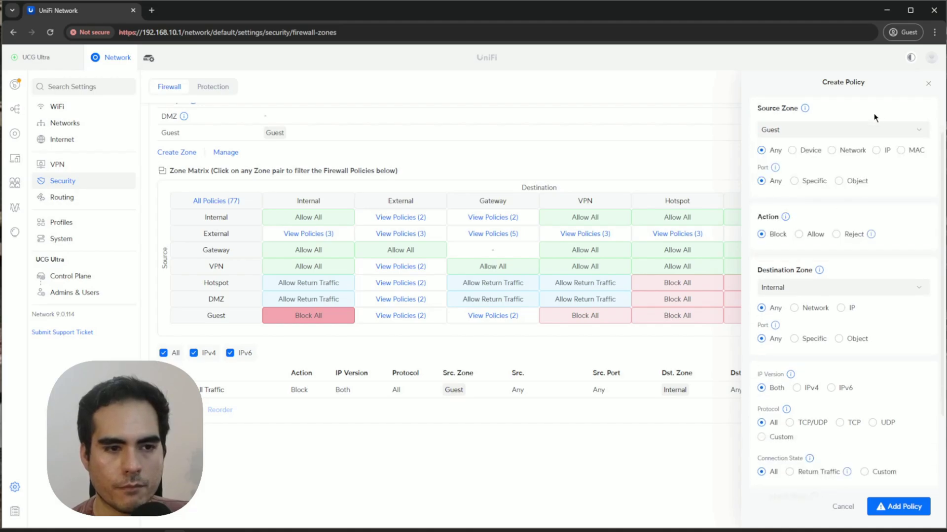
scroll(812, 171, "up", 1)
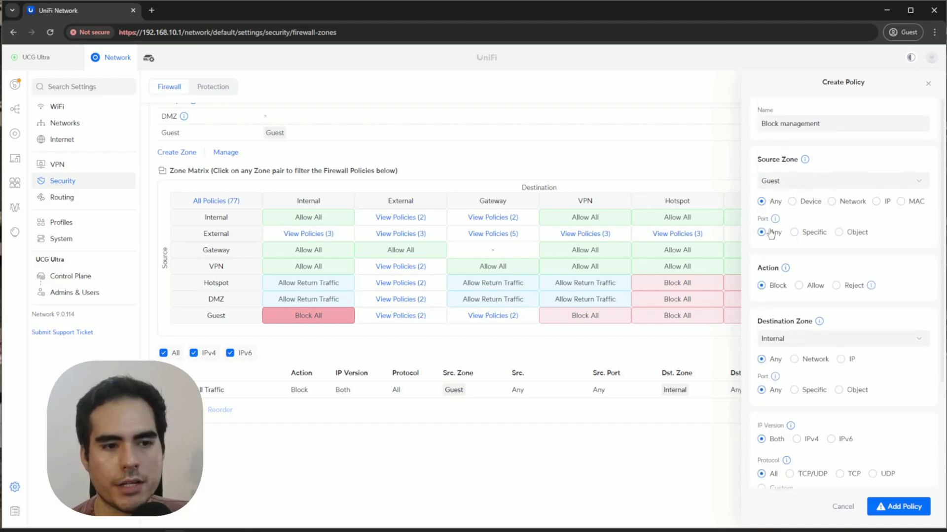
scroll(853, 254, "down", 1)
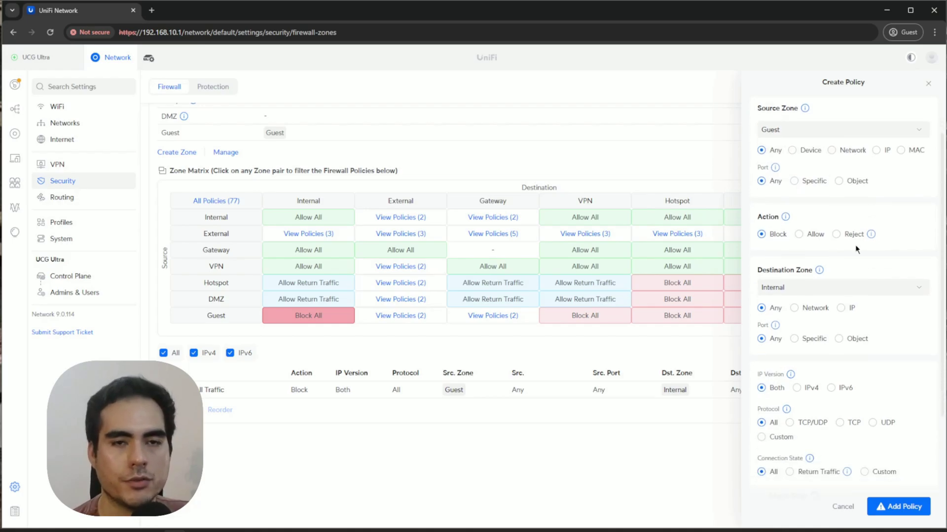
left_click(833, 287)
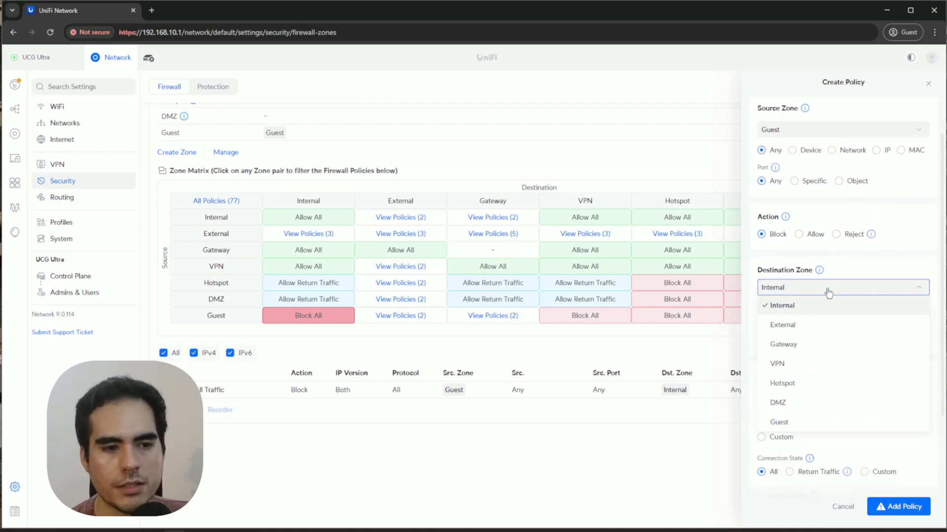
left_click(805, 344)
Match destination ports by object and start a new port object.
scroll(879, 263, "down", 1)
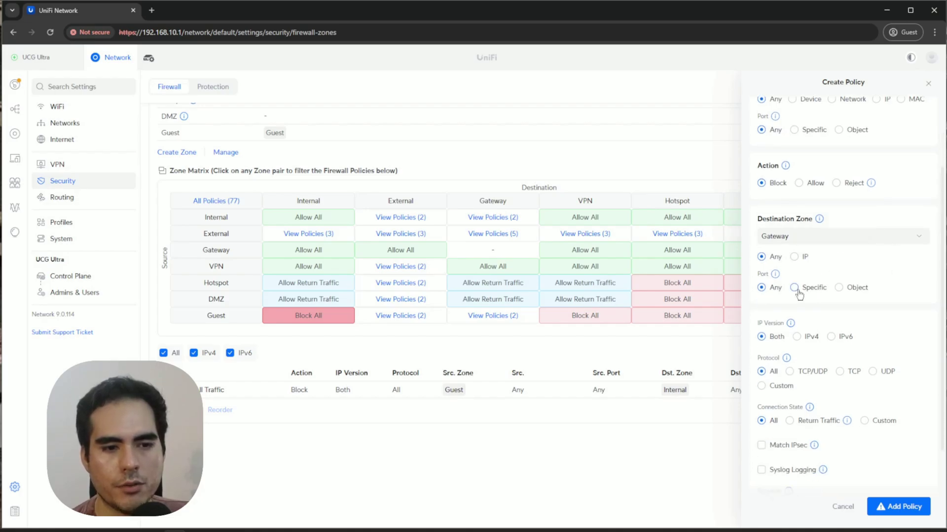
mouse_move(775, 275)
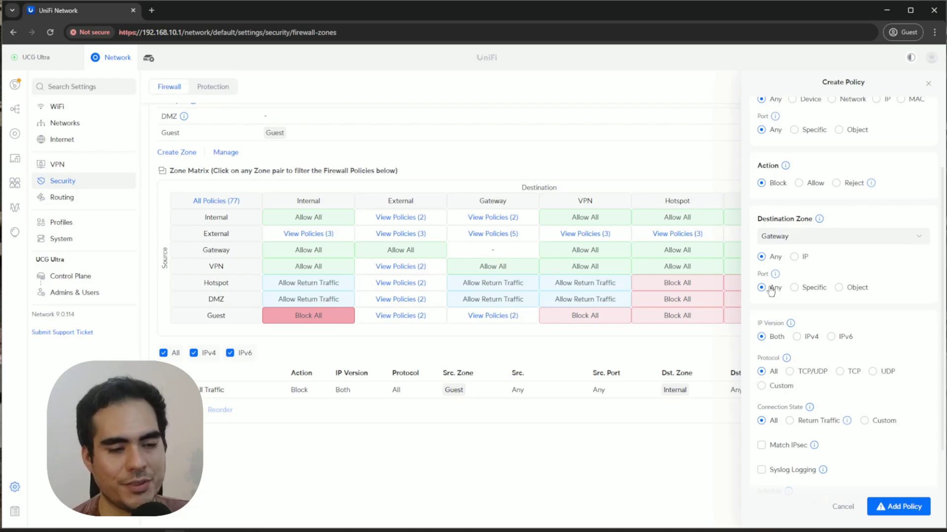
left_click(794, 288)
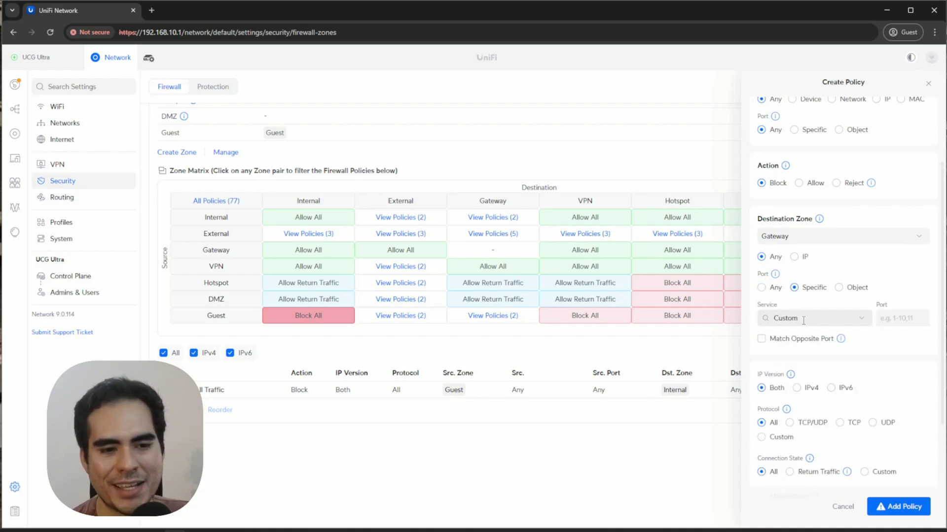
left_click(838, 287)
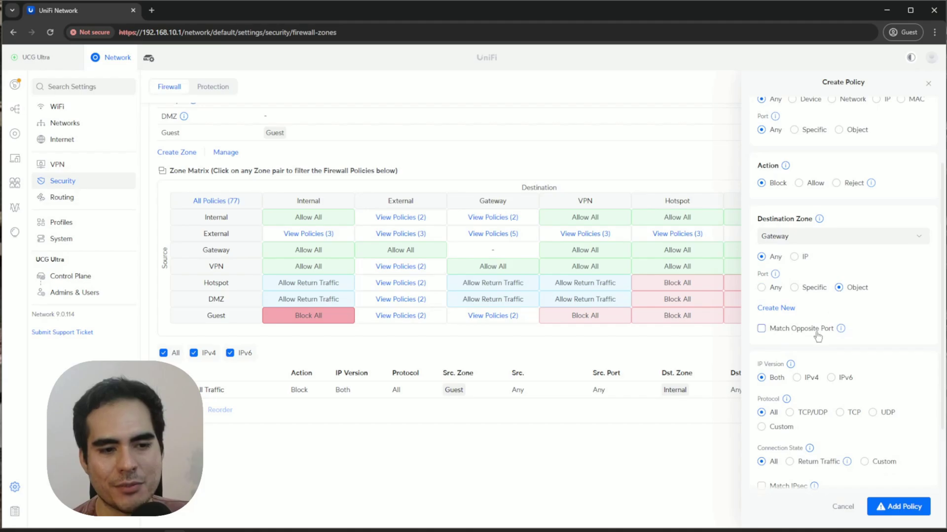
left_click(789, 309)
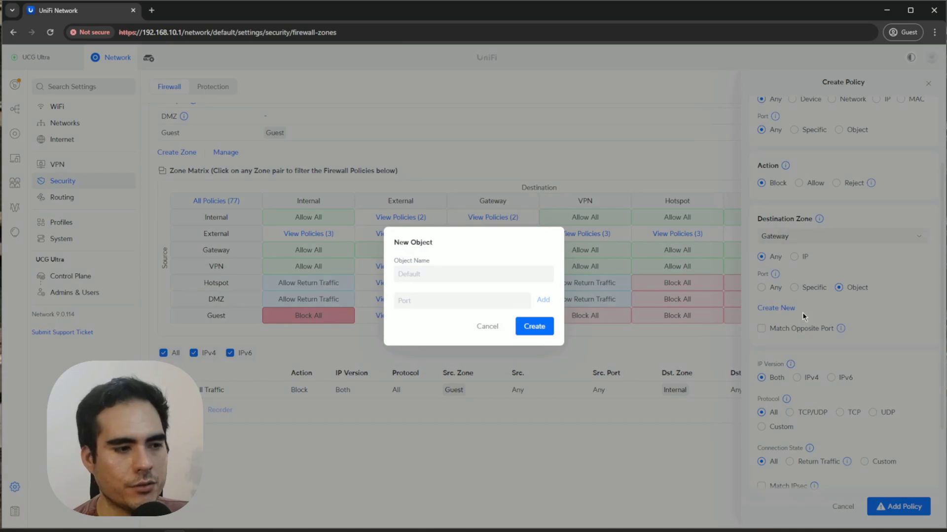
Create the 'Management Firewall' port object holding ports 22, 80 and 443.
left_click(483, 271)
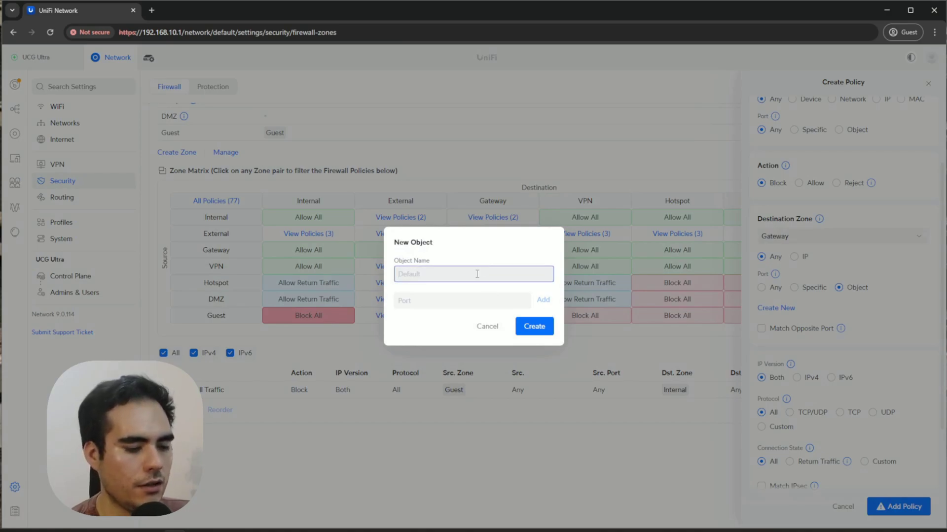
type("Managemnt")
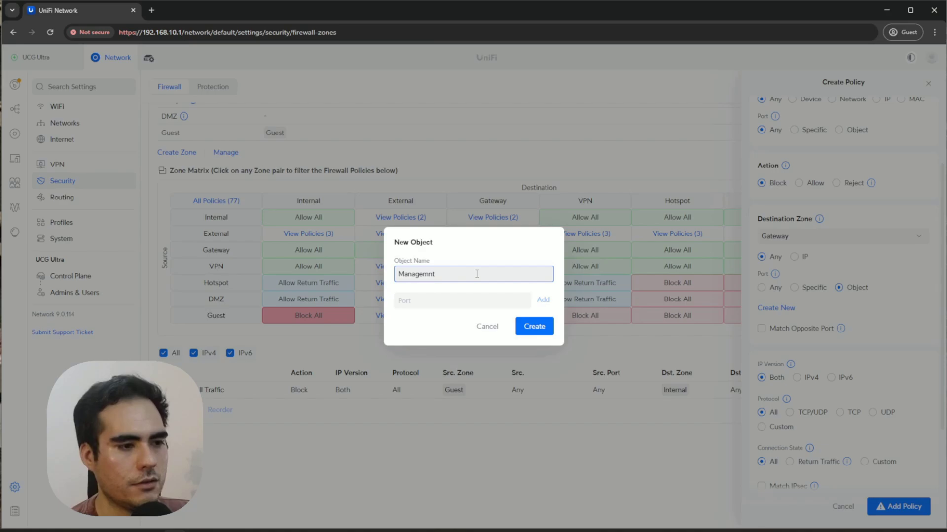
key("BackSpace")
key("BackSpace")
type("ent Firewall")
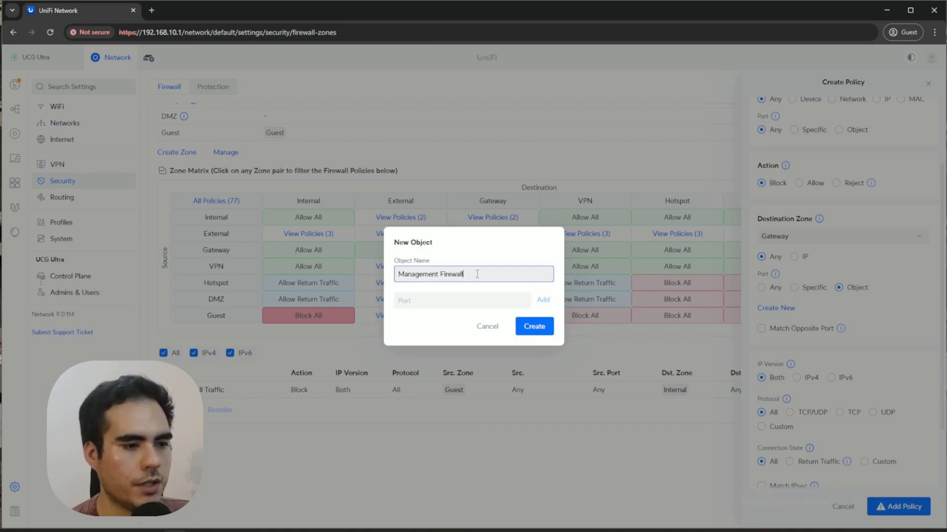
left_click(471, 301)
type("22")
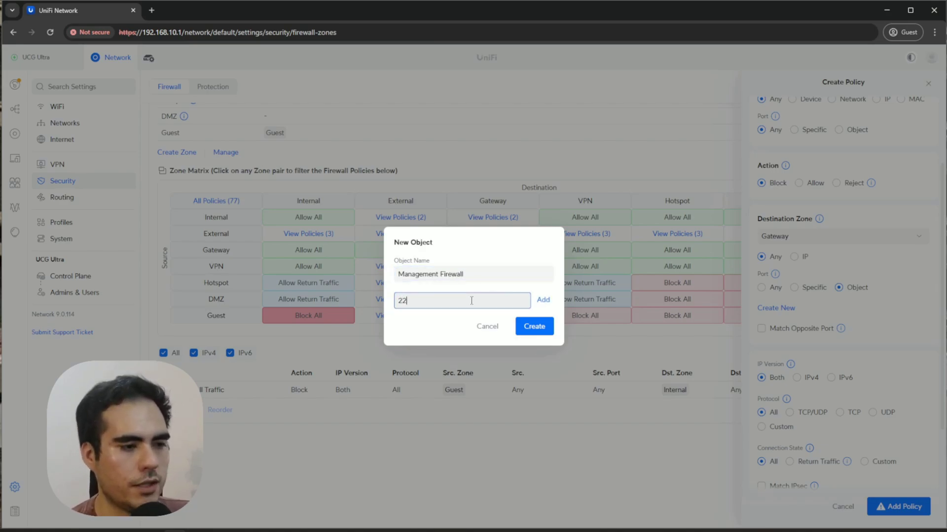
left_click(542, 300)
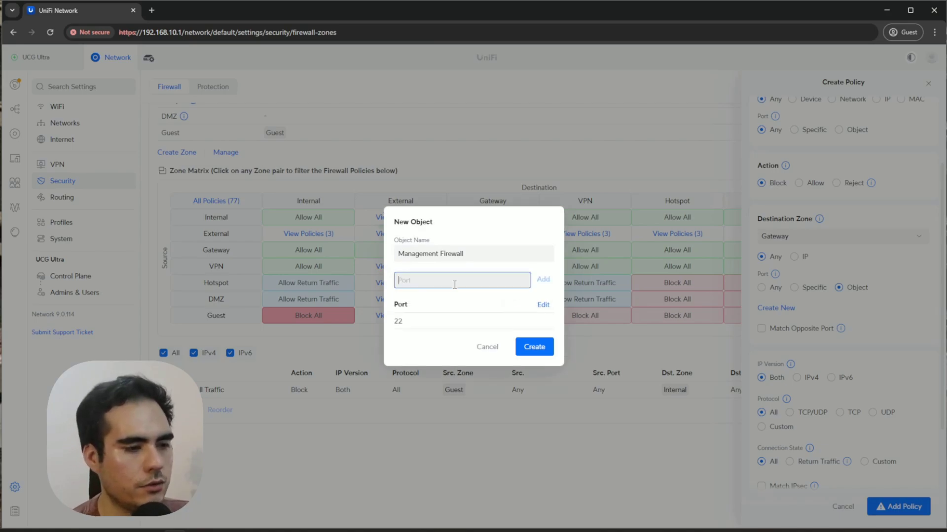
type("80")
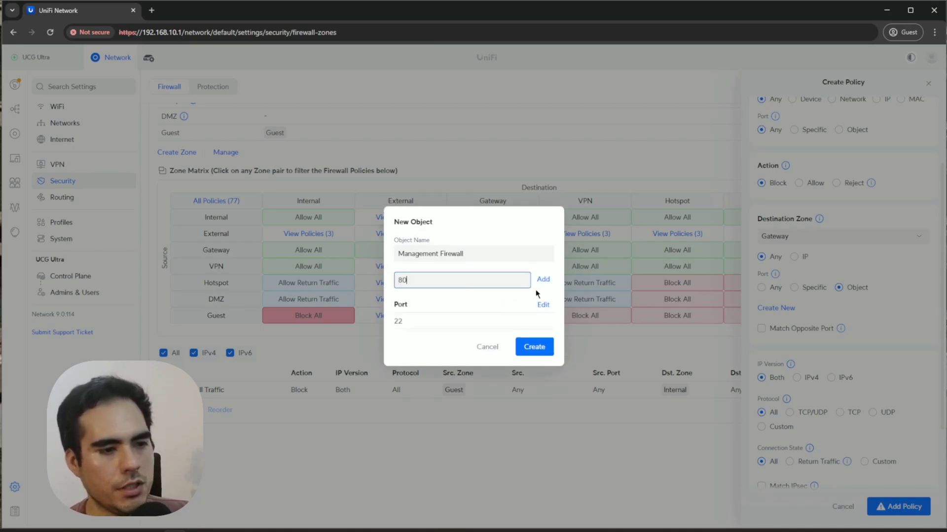
left_click(543, 280)
type("443")
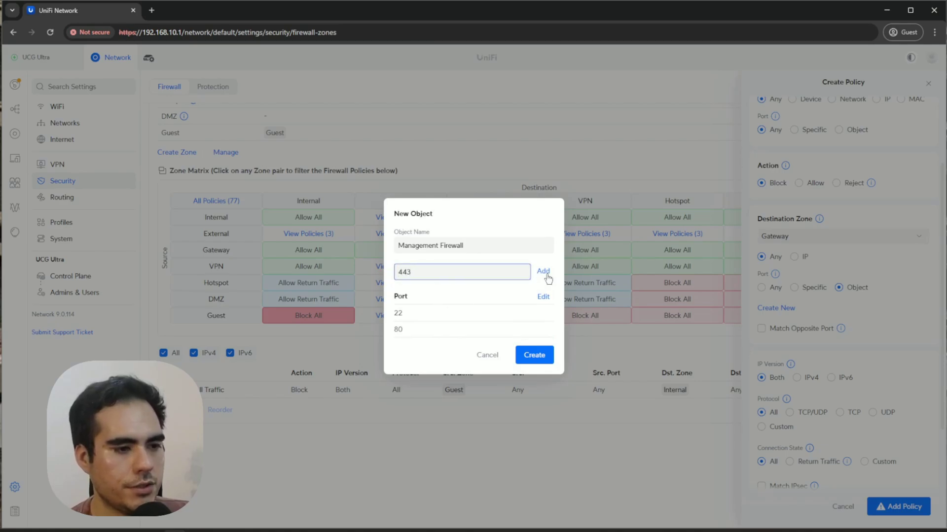
left_click(544, 272)
left_click(534, 364)
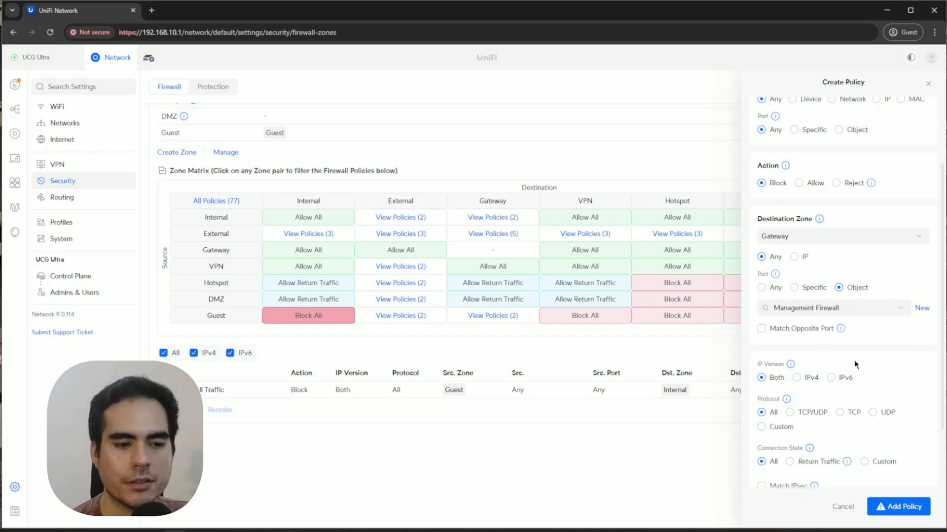
Add the Block management policy, confirm the warning with Proceed, and close its details.
scroll(854, 360, "down", 1)
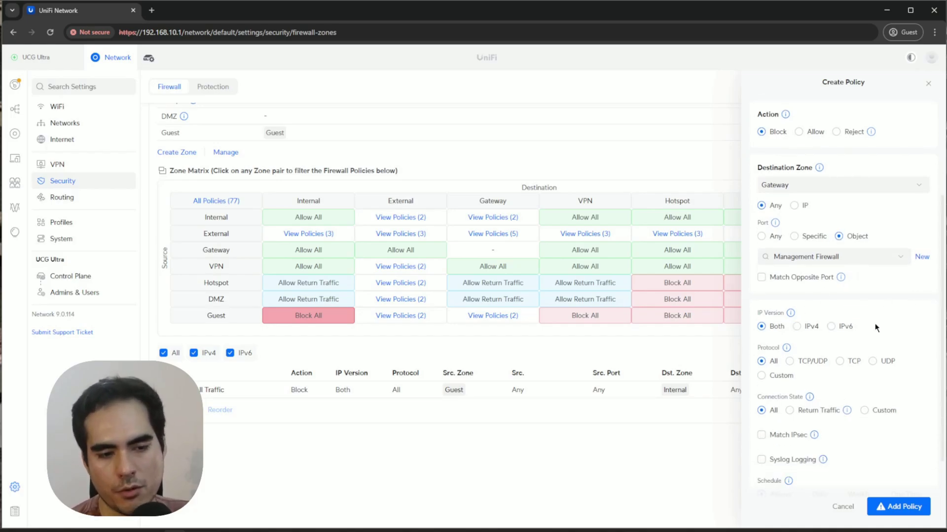
scroll(769, 390, "down", 2)
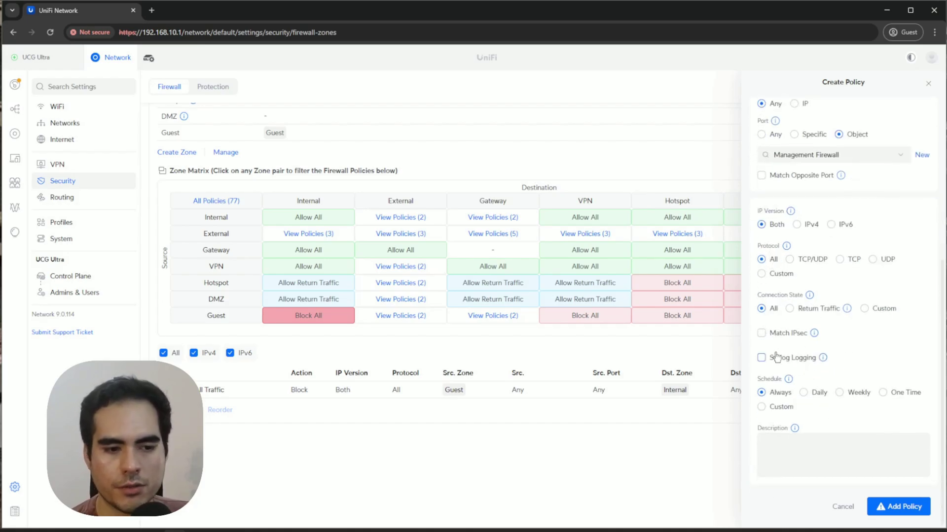
left_click(915, 517)
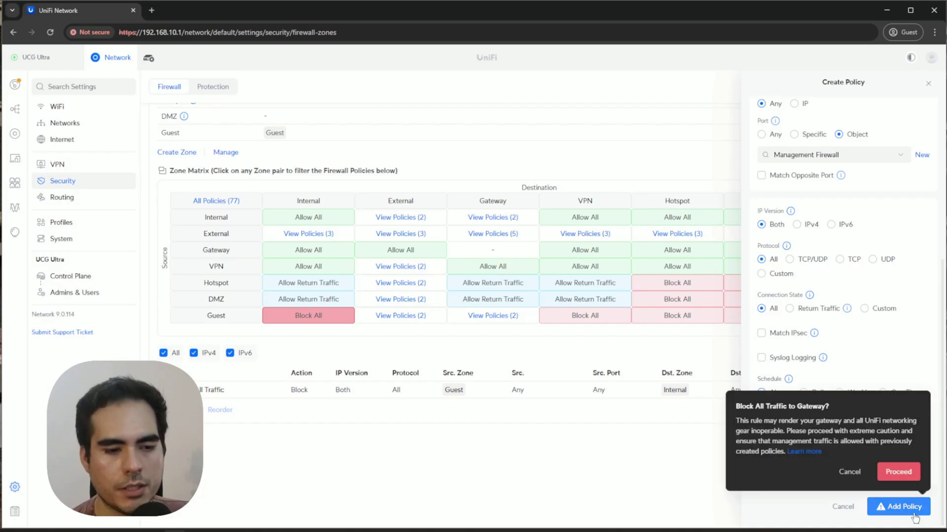
left_click(905, 472)
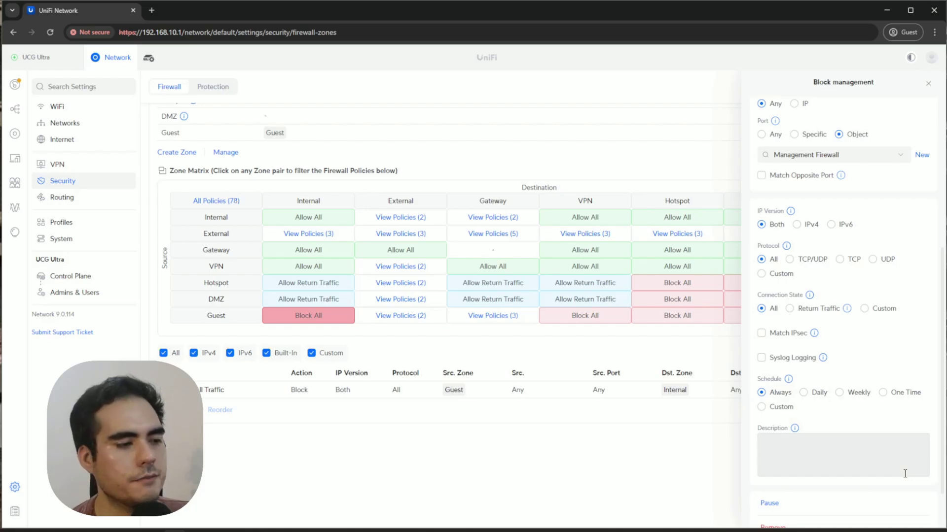
scroll(838, 493, "down", 2)
scroll(839, 486, "up", 5)
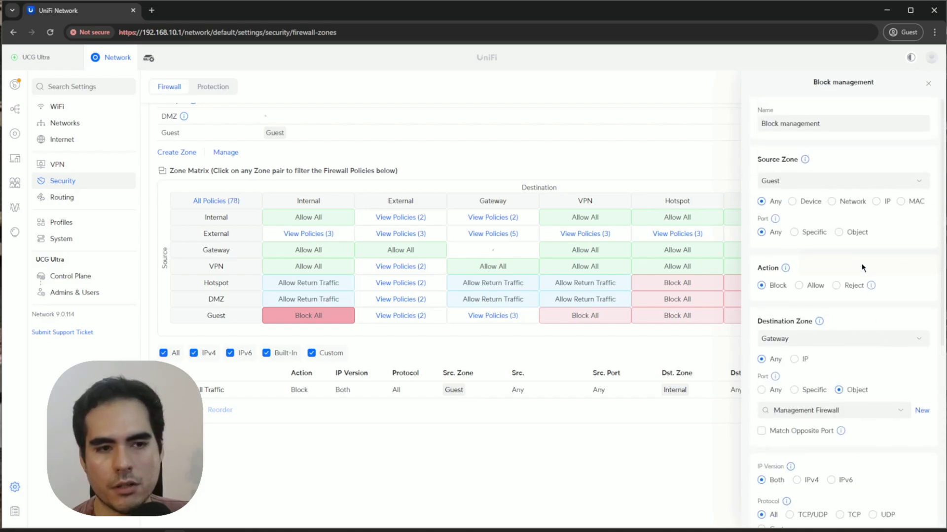
left_click(928, 83)
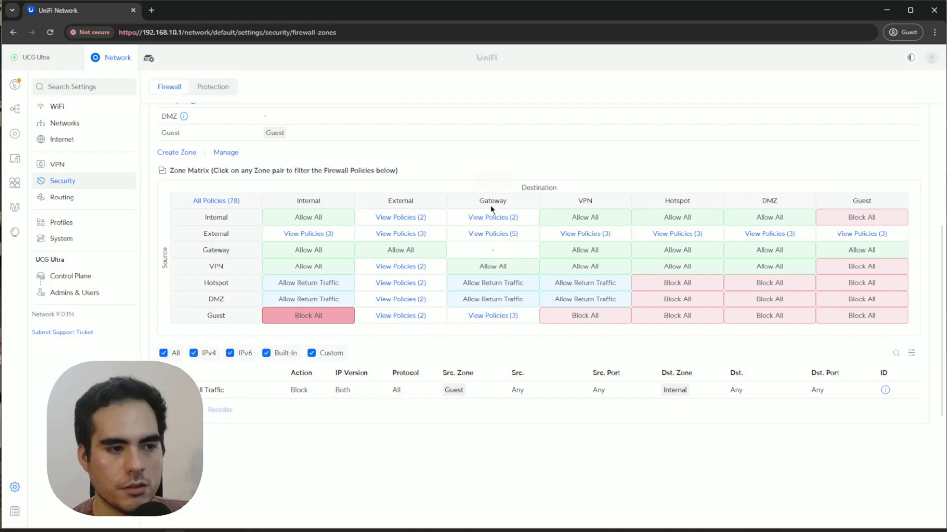
Show the three Guest-to-Gateway policies, with Block management (ID 10000) listed first.
left_click(492, 320)
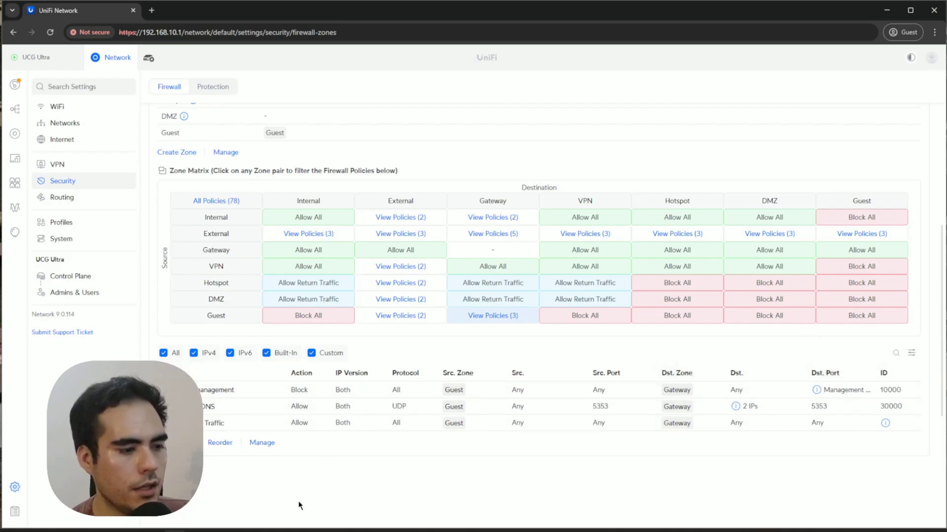
Switch to the Windows 11 x64 VM and reload its UniFi login page.
mouse_move(301, 530)
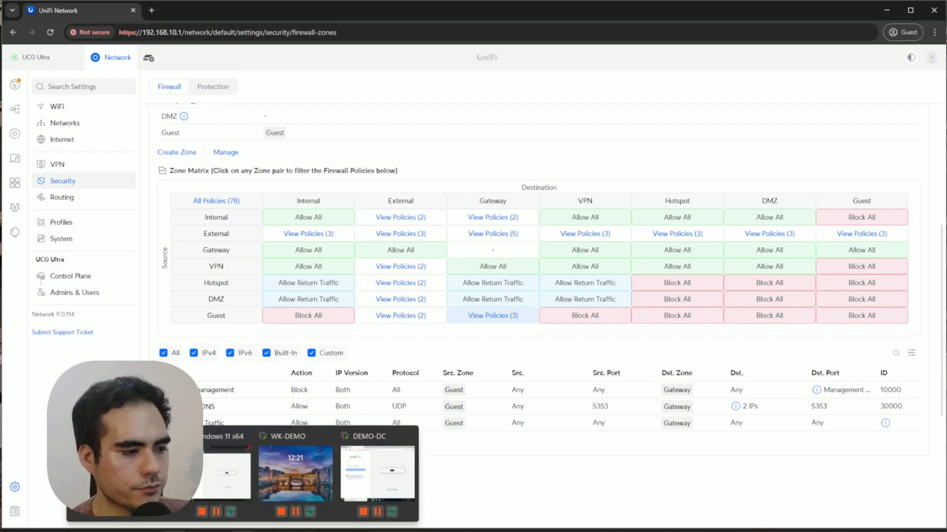
left_click(227, 473)
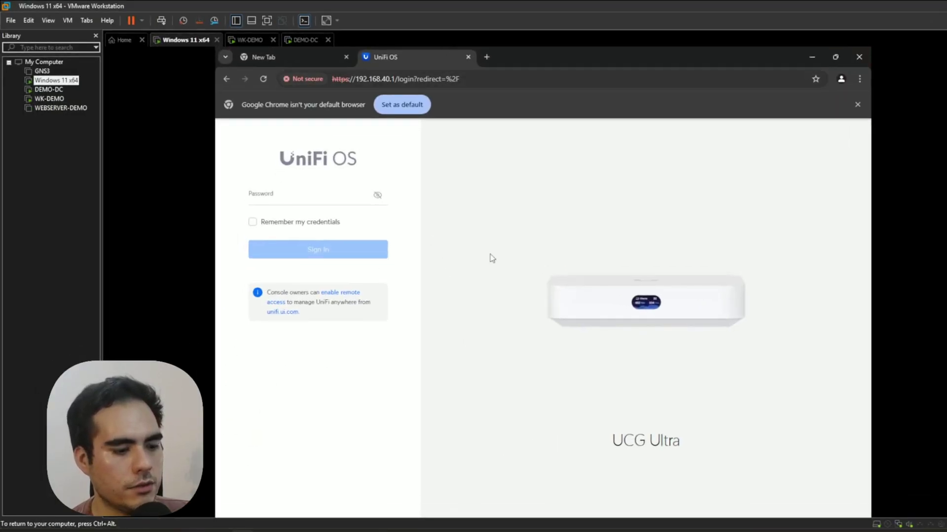
key("F5")
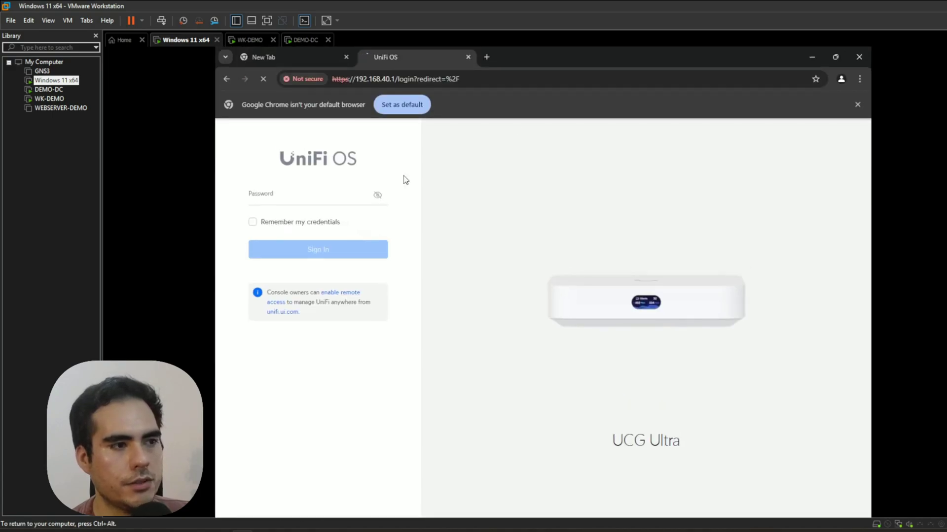
left_click(474, 82)
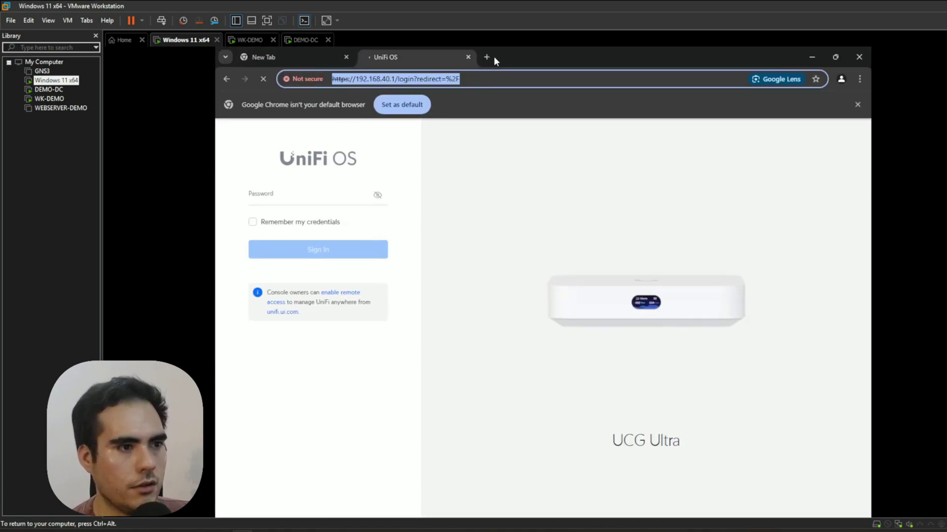
Load 192.168.40.1 in a new browser tab and close the old UniFi OS login tab.
left_click(492, 57)
type("19.1")
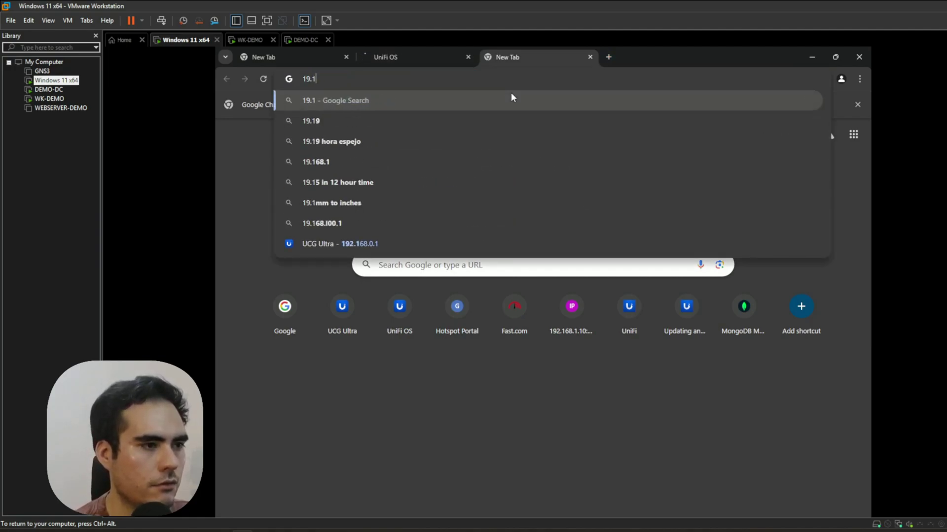
key("BackSpace")
type("2.168.40.1")
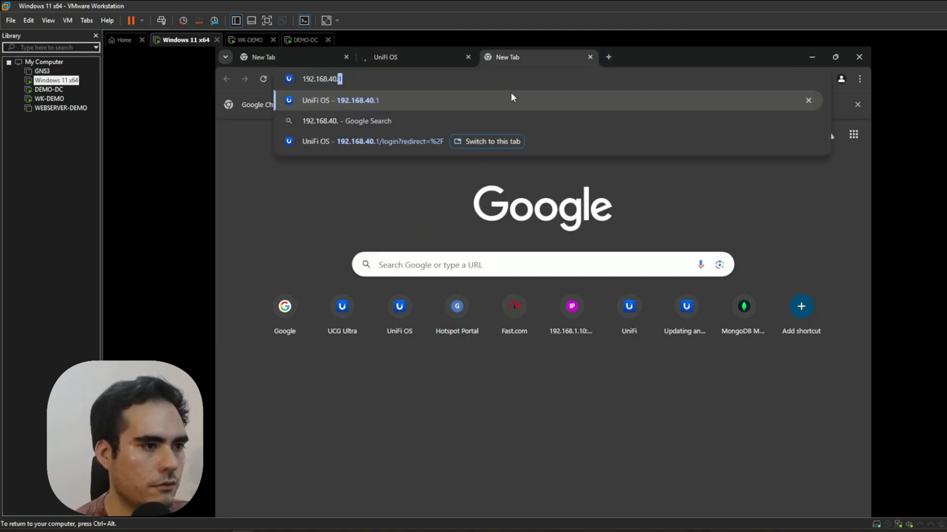
key("Return")
left_click(468, 57)
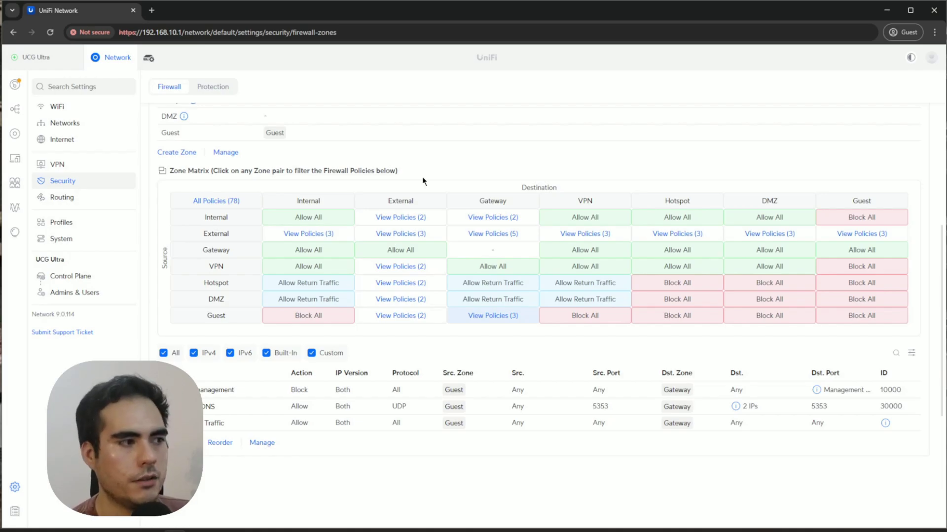
Look over the Guest WiFi network's settings, then check the UniFi devices list.
left_click(70, 108)
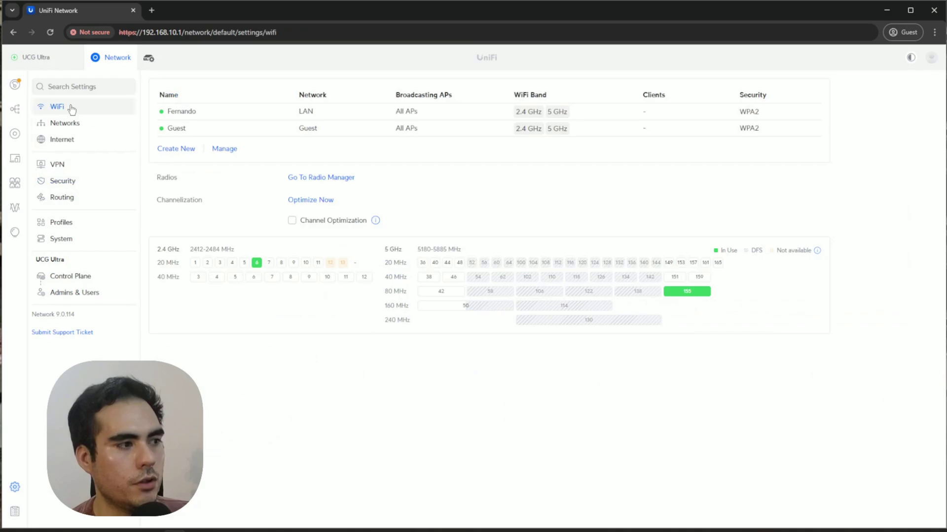
left_click(300, 134)
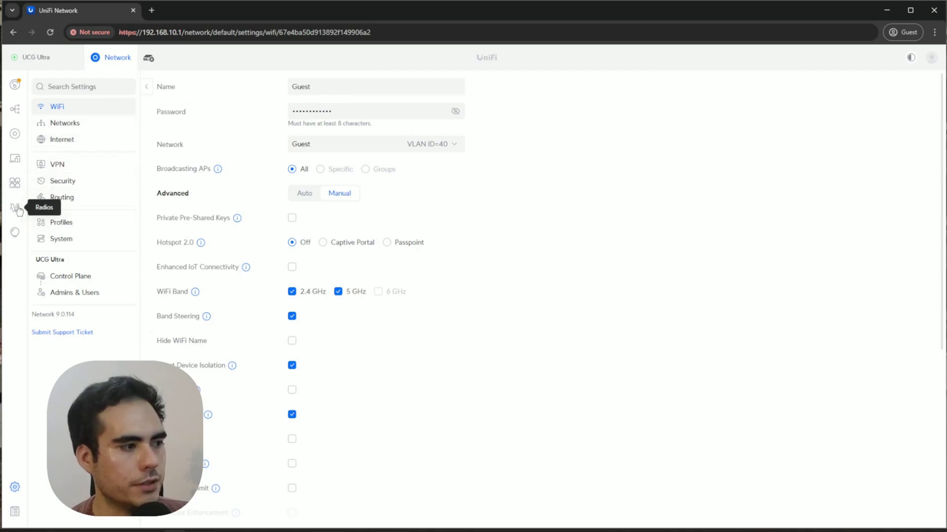
left_click(13, 135)
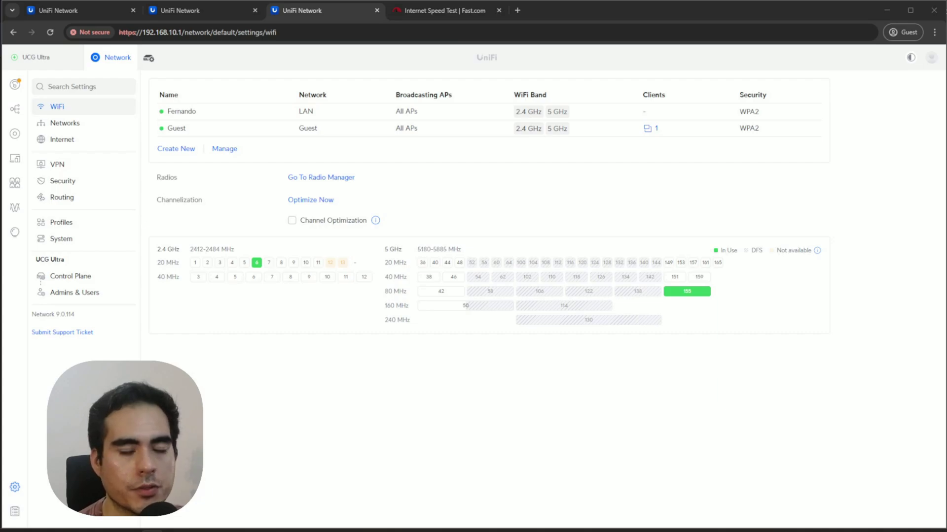
Enable WiFi Speed Limit on the Guest network and start a new profile, since none exist.
left_click(468, 192)
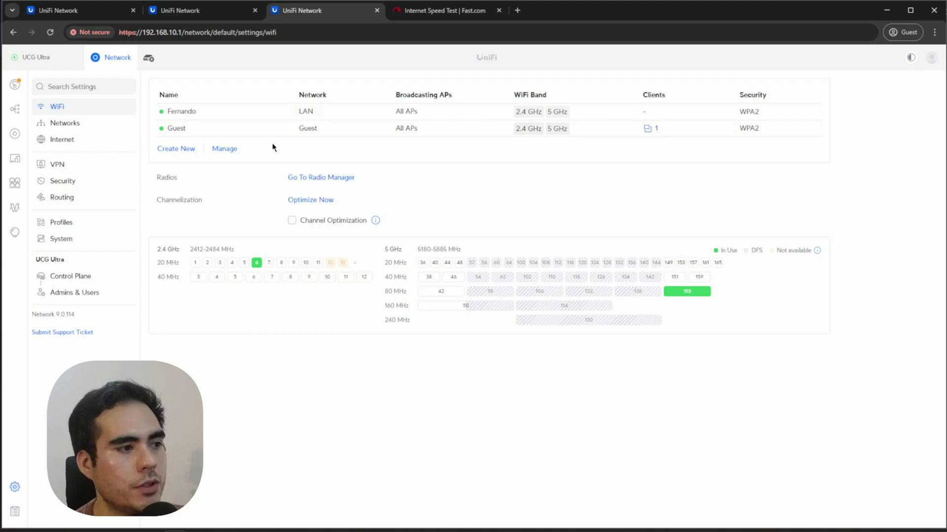
left_click(323, 135)
scroll(572, 284, "down", 6)
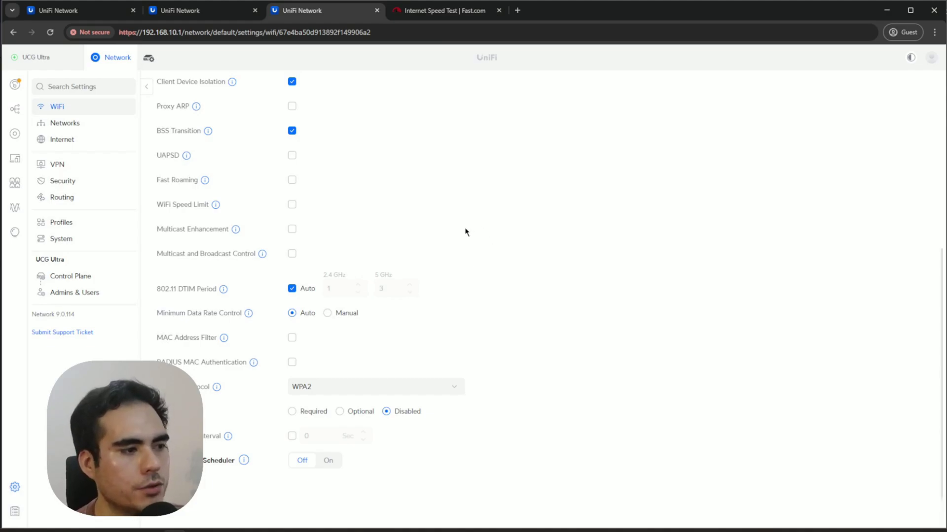
left_click(292, 204)
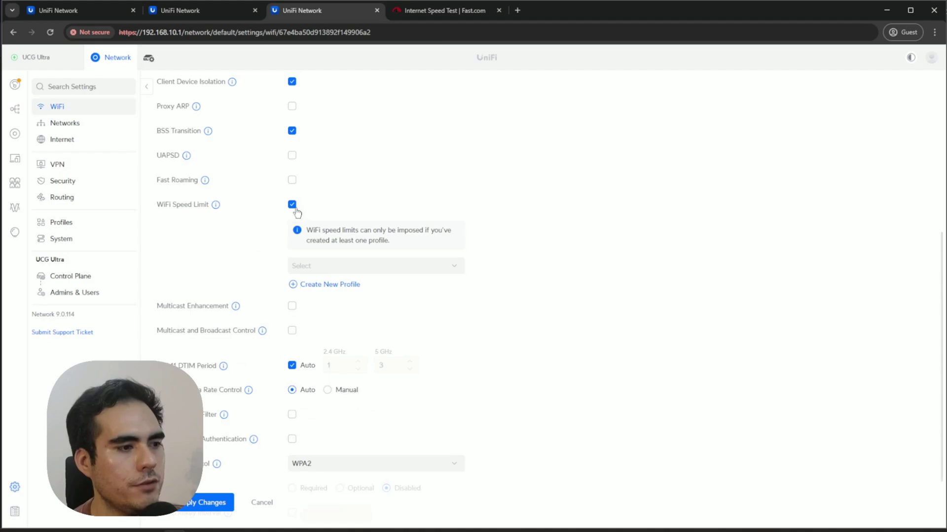
left_click(368, 266)
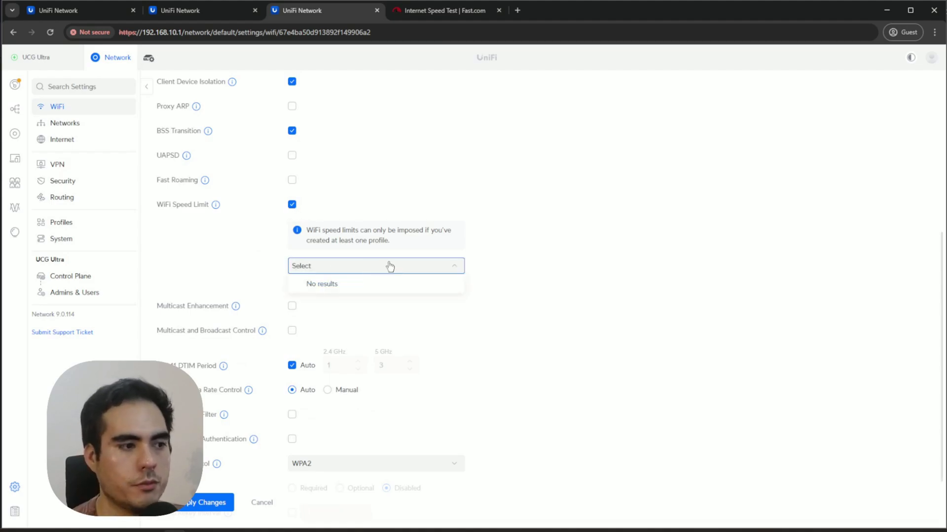
left_click(624, 259)
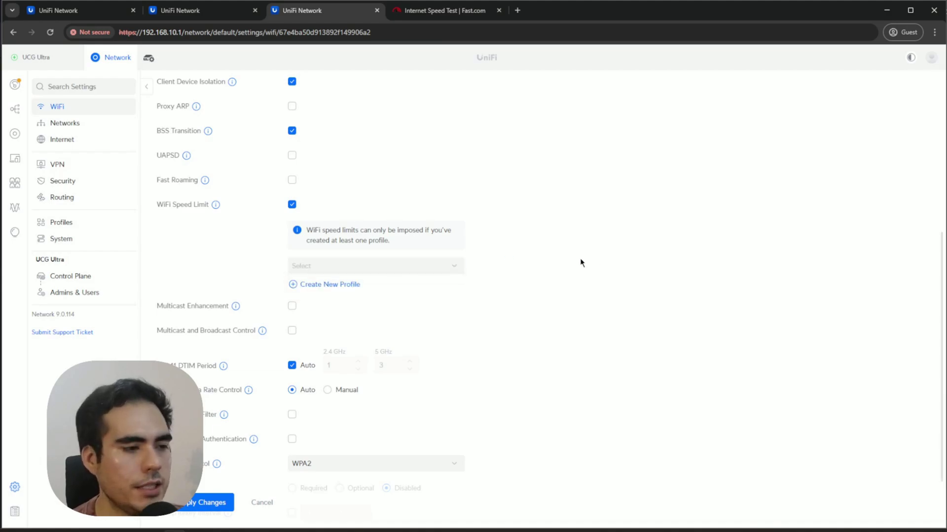
left_click(318, 286)
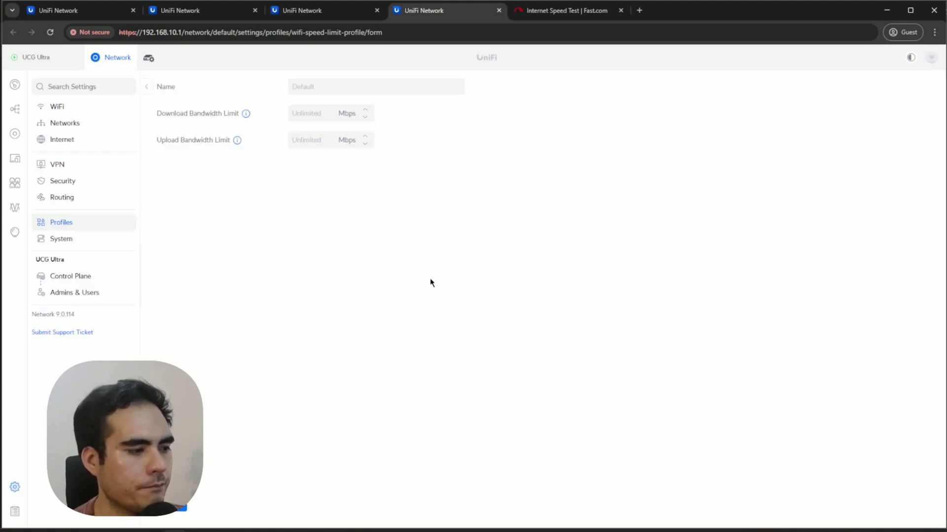
Save a speed profile named 'Guest limit' with 50 Mbps download and 50 Mbps upload limits.
left_click(338, 85)
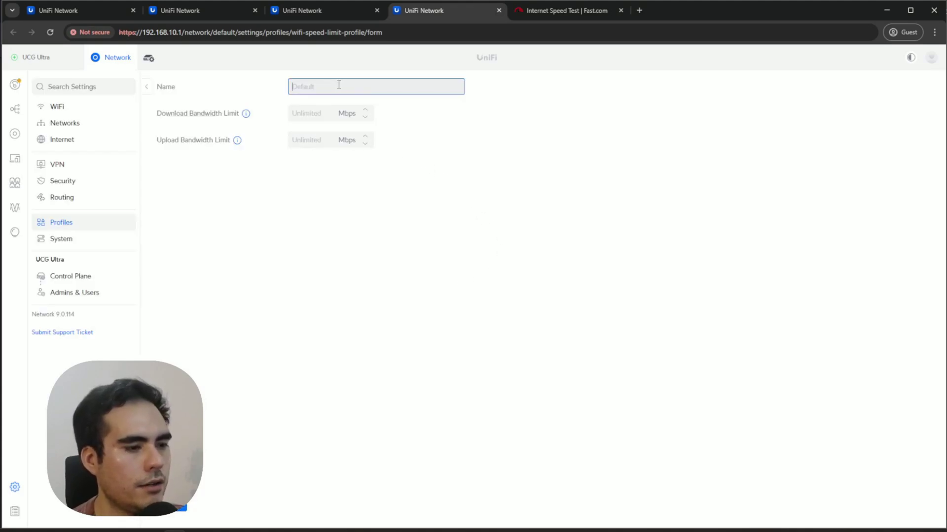
type("Guest limit")
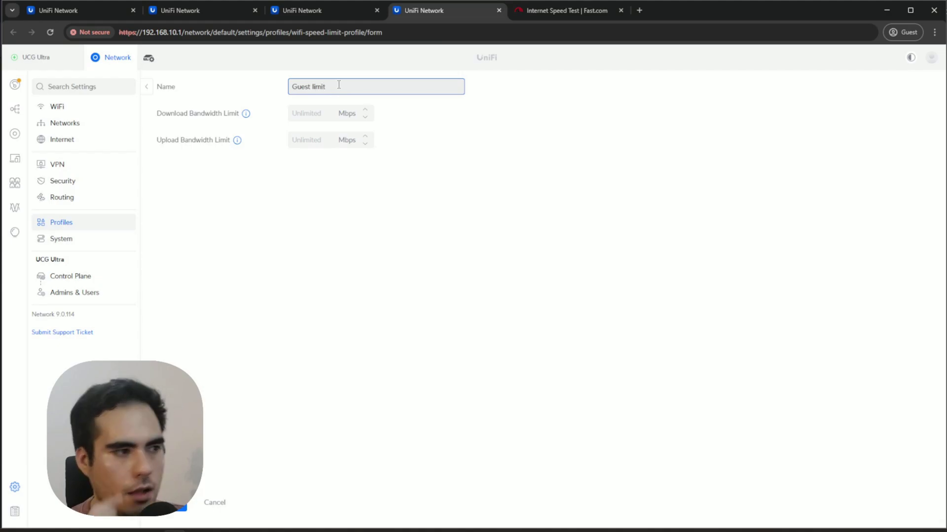
left_click(319, 118)
type("50")
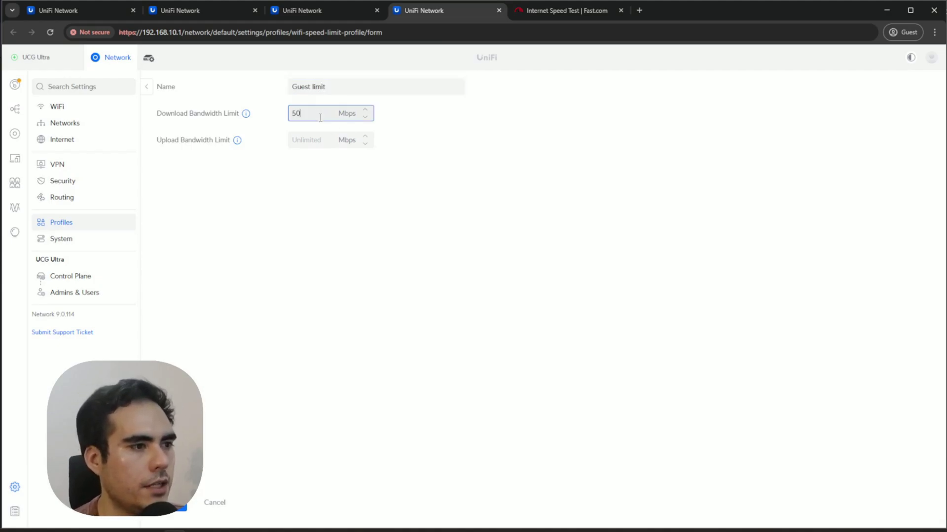
key("Tab")
type("50")
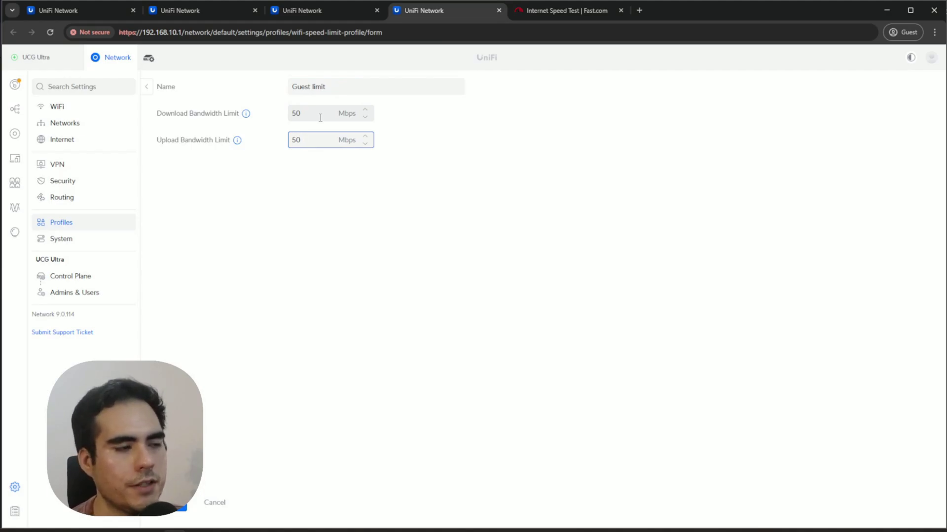
key("Return")
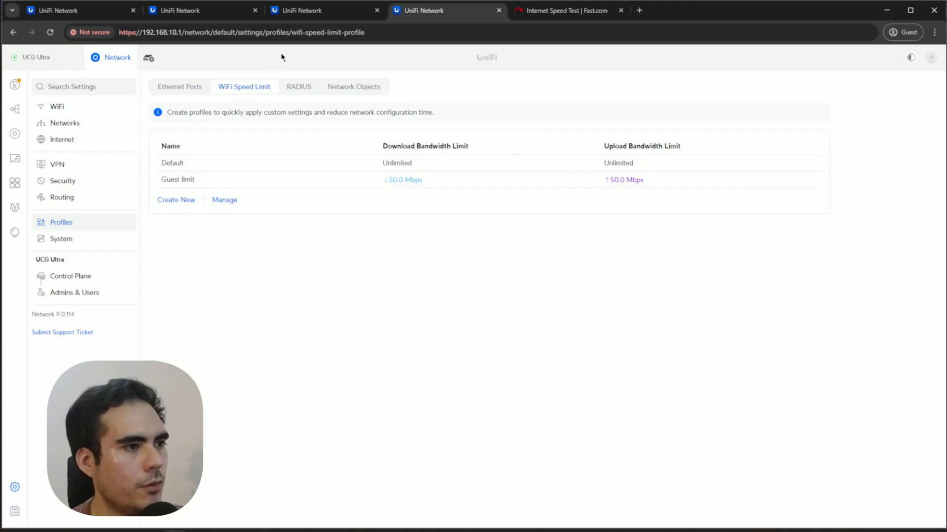
Set the Guest WiFi's speed limit to the Guest limit profile and apply the changes.
left_click(87, 109)
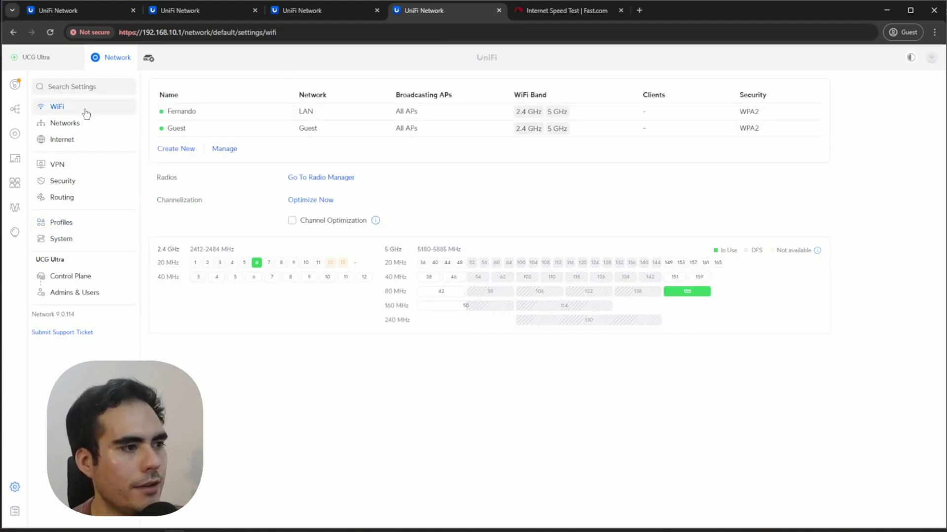
left_click(334, 130)
scroll(413, 439, "down", 3)
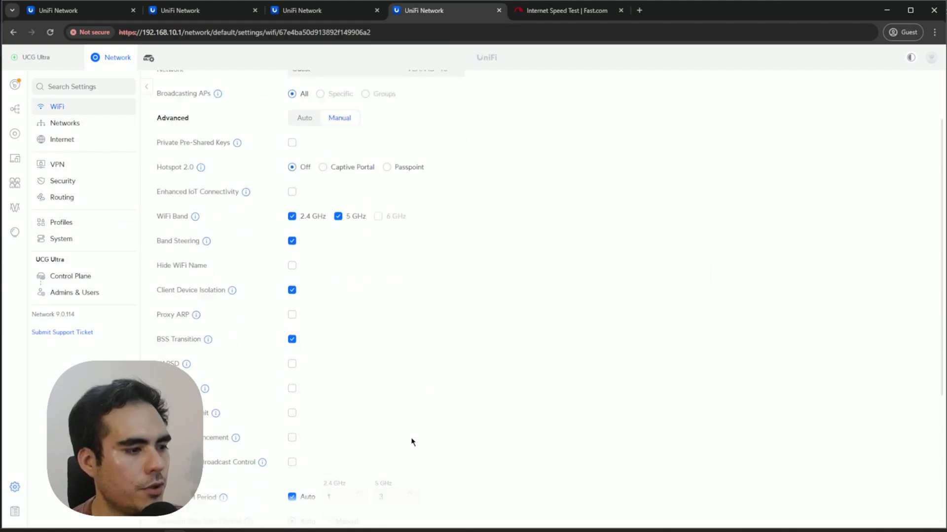
left_click(292, 335)
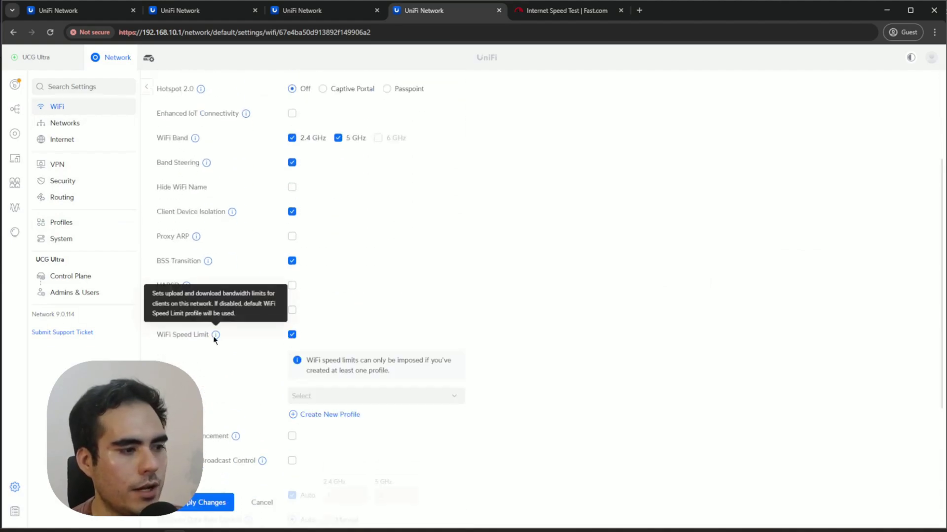
left_click(329, 396)
left_click(337, 420)
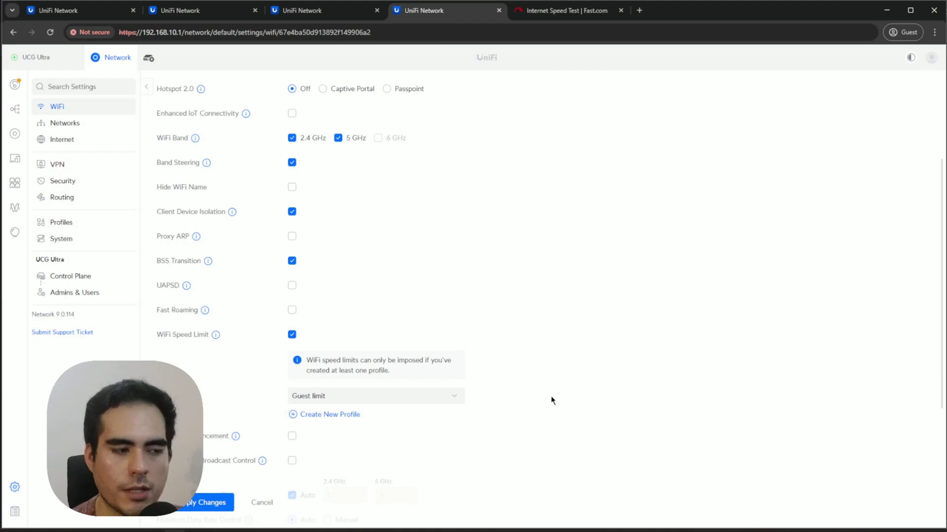
left_click(219, 504)
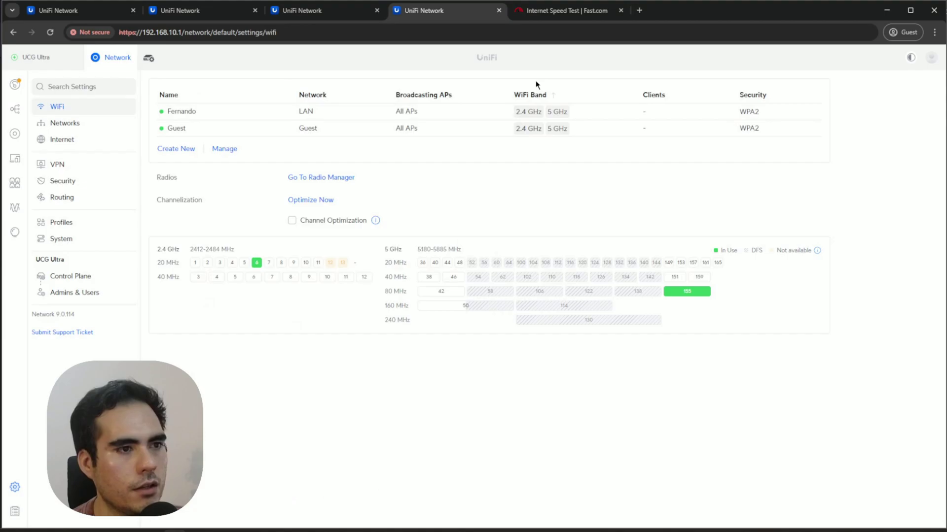
middle_click(563, 20)
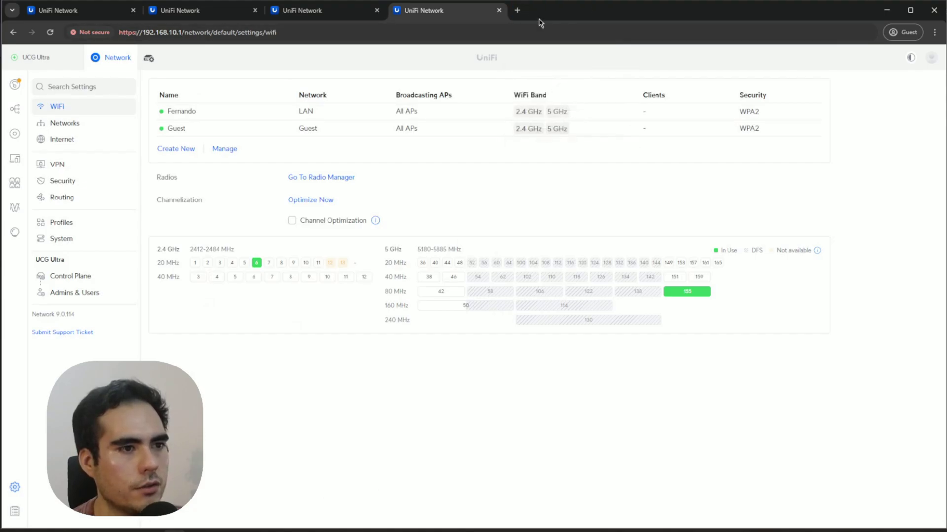
Open fast.com in a new tab, confirm the Guest Wi-Fi connection, and rerun the speed test.
left_click(515, 11)
type("fast.com")
key("Return")
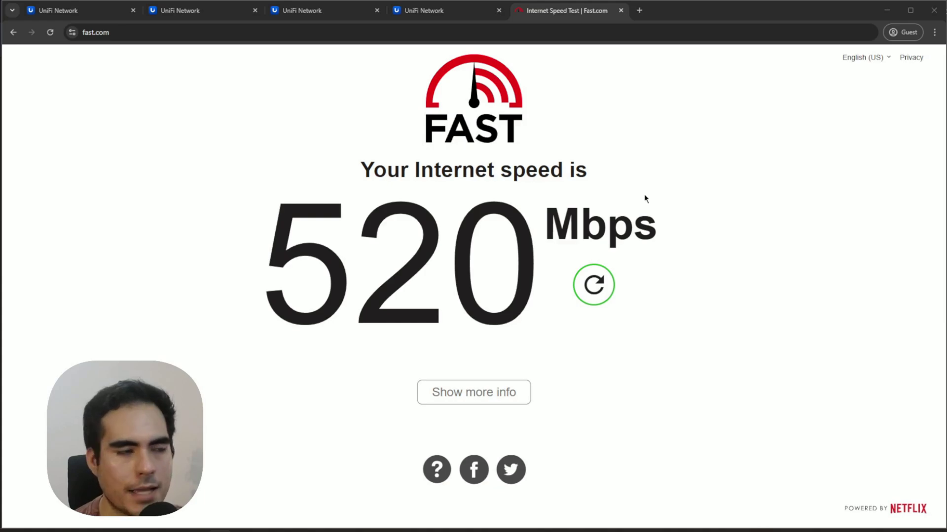
key("super+a")
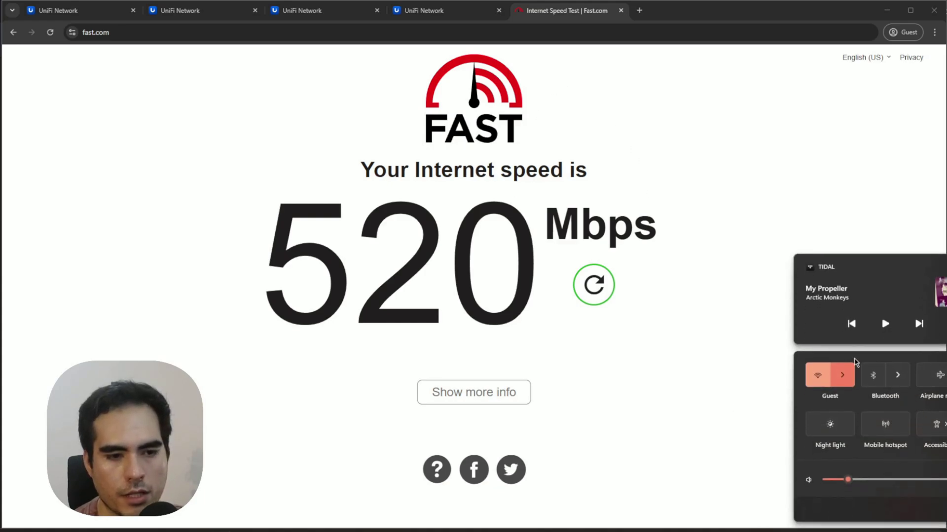
left_click(856, 367)
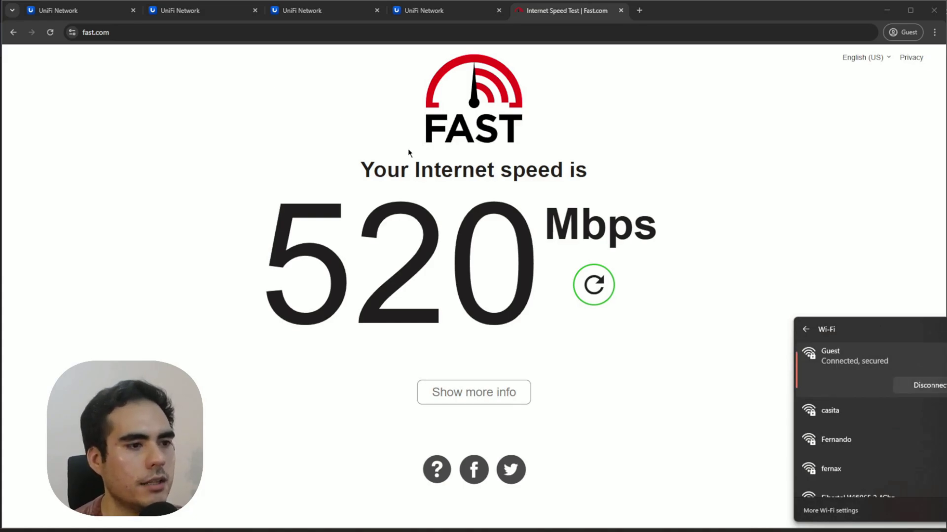
left_click(286, 116)
left_click(592, 285)
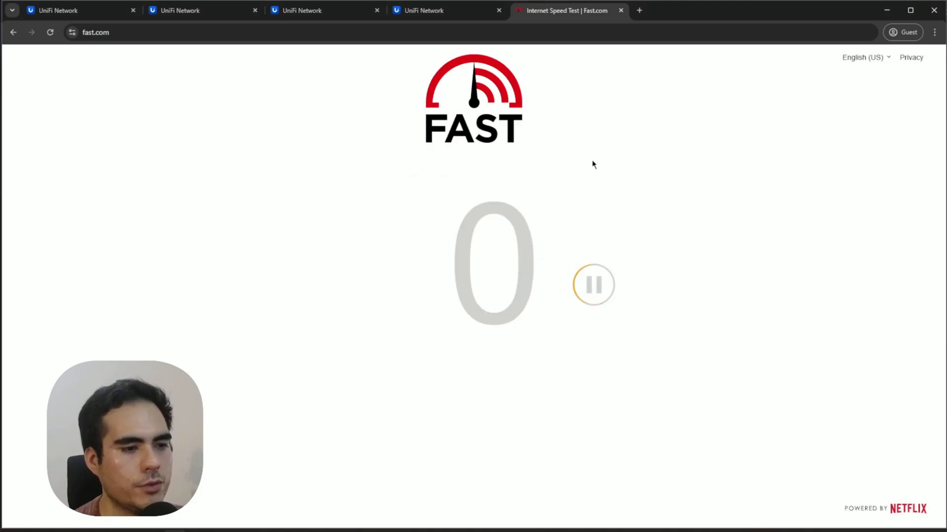